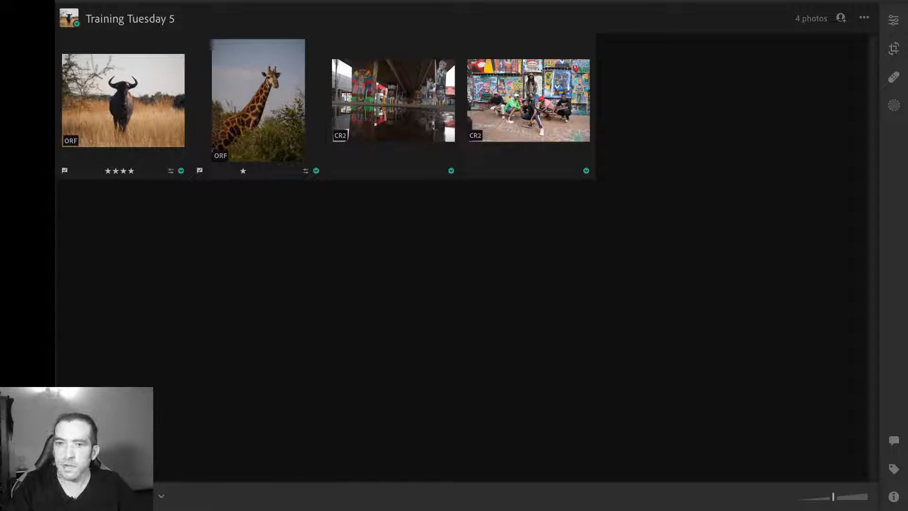
- Open the wildebeest photo from the Training Tuesday 5 album in the single-photo view with its edit settings
{"action": "key", "text": "Right"}
{"action": "key", "text": "d"}
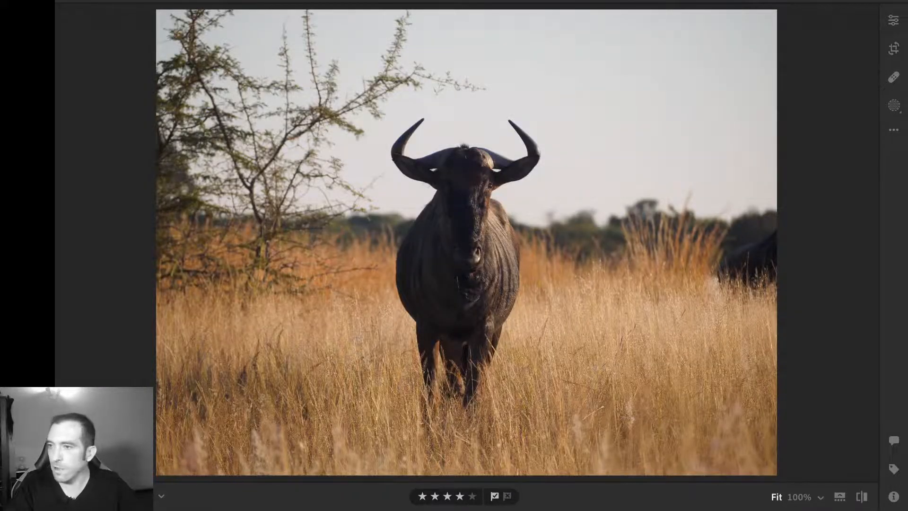
{"action": "key", "text": "e"}
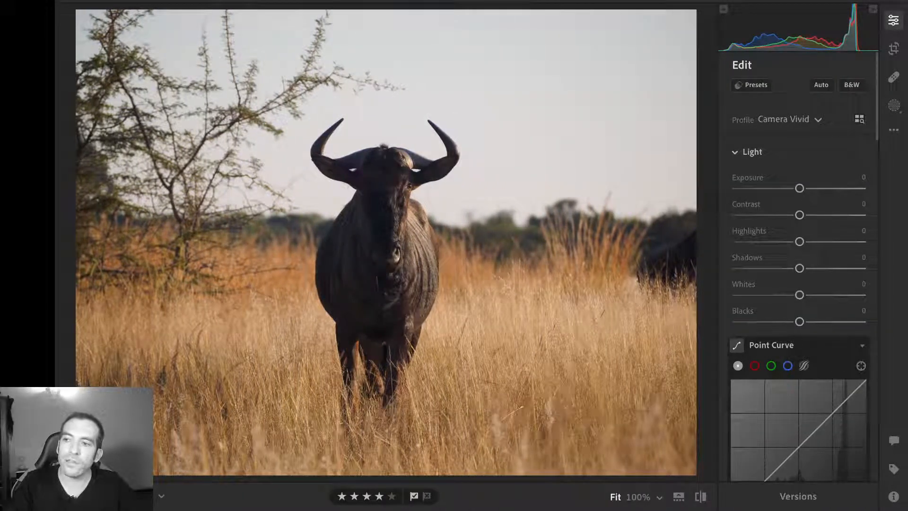
- Look through the photo's Light, Point Curve, Color, Effects and Detail edit settings
{"action": "scroll", "coordinate": [798, 264], "scroll_direction": "down", "scroll_amount": 5}
{"action": "scroll", "coordinate": [798, 265], "scroll_direction": "down", "scroll_amount": 3}
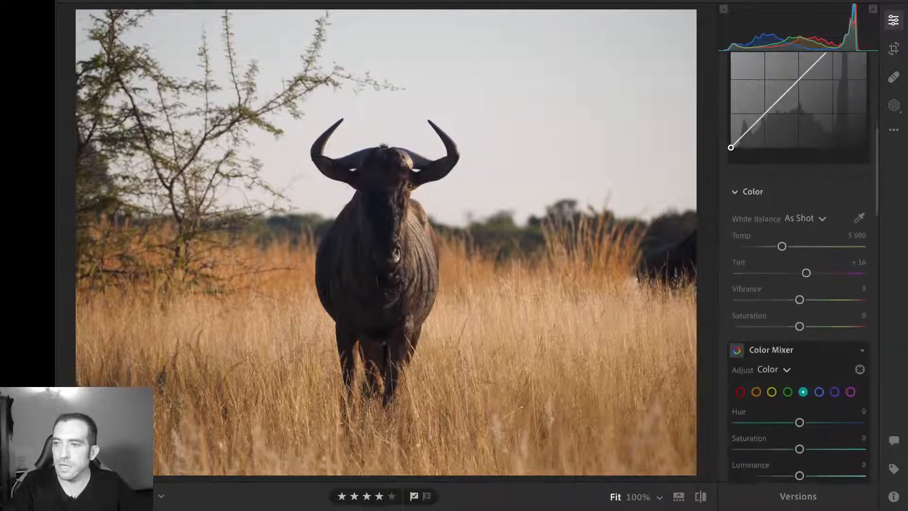
{"action": "scroll", "coordinate": [798, 264], "scroll_direction": "up", "scroll_amount": 8}
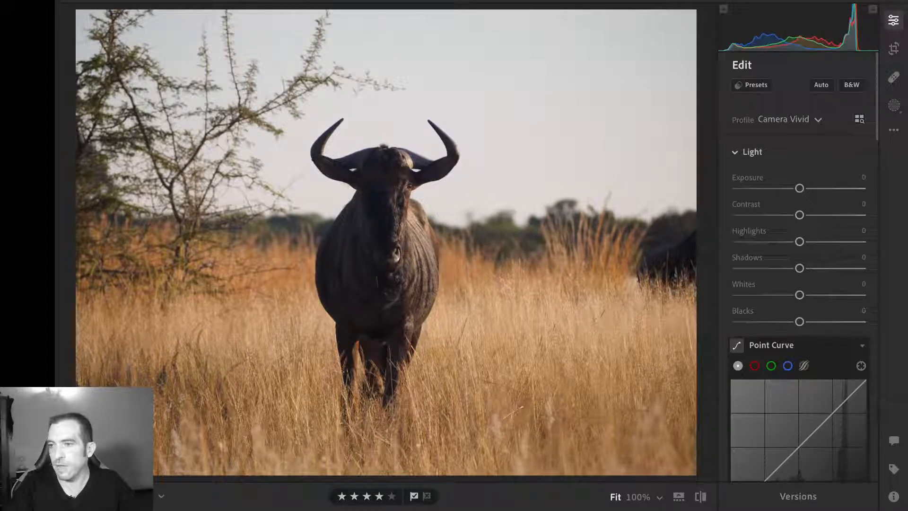
{"action": "scroll", "coordinate": [798, 270], "scroll_direction": "down", "scroll_amount": 5}
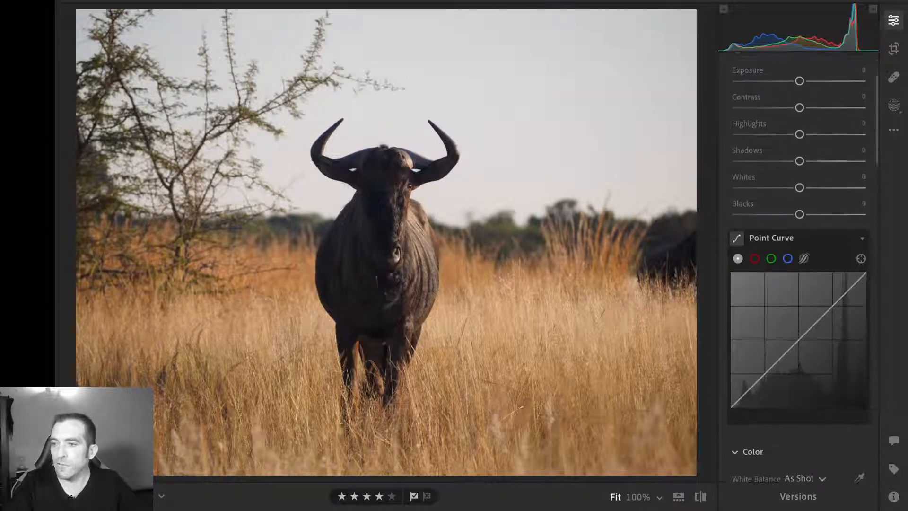
{"action": "scroll", "coordinate": [799, 270], "scroll_direction": "up", "scroll_amount": 6}
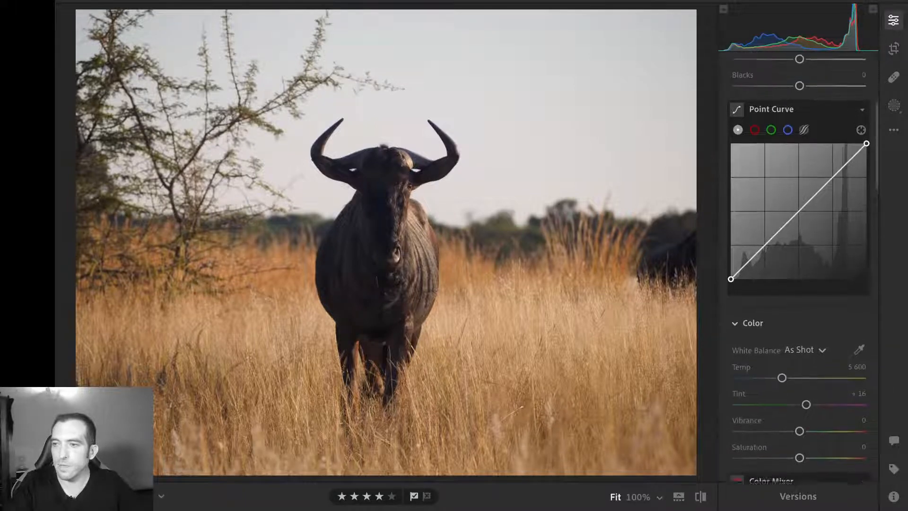
{"action": "scroll", "coordinate": [799, 269], "scroll_direction": "down", "scroll_amount": 15}
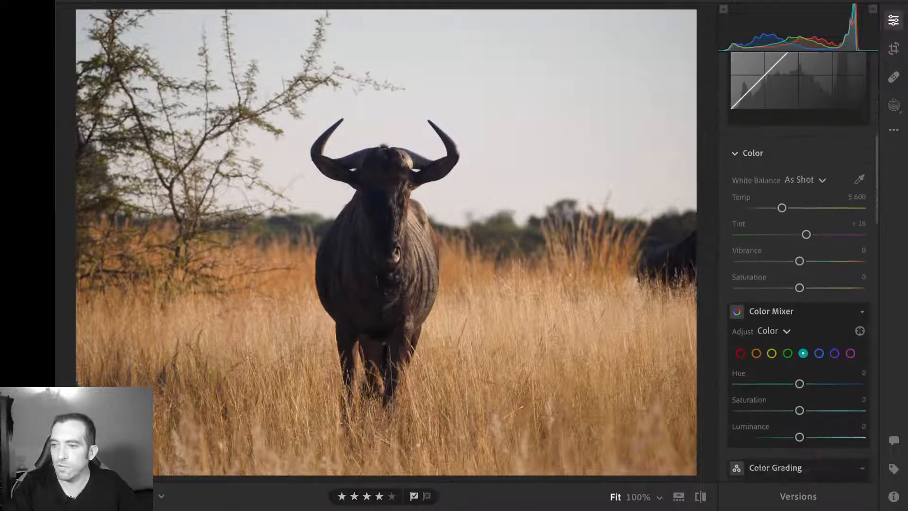
{"action": "scroll", "coordinate": [799, 270], "scroll_direction": "down", "scroll_amount": 10}
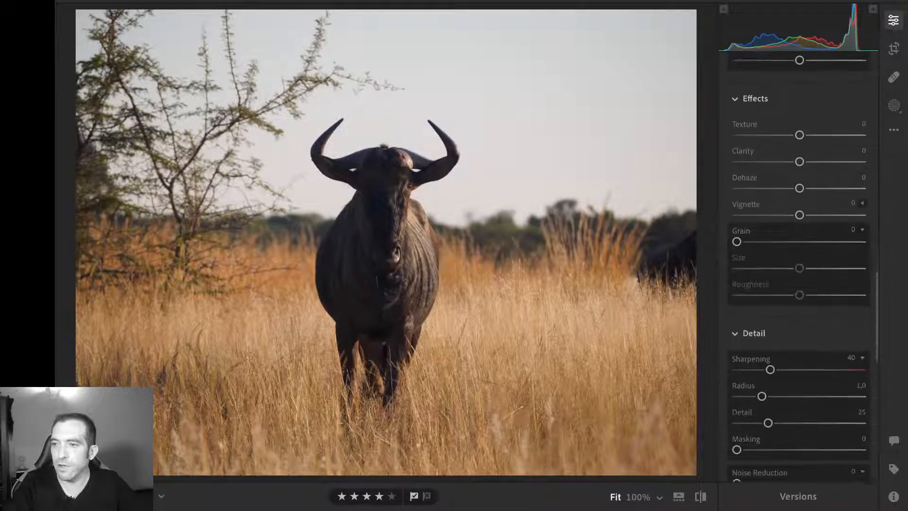
{"action": "scroll", "coordinate": [799, 270], "scroll_direction": "up", "scroll_amount": 2}
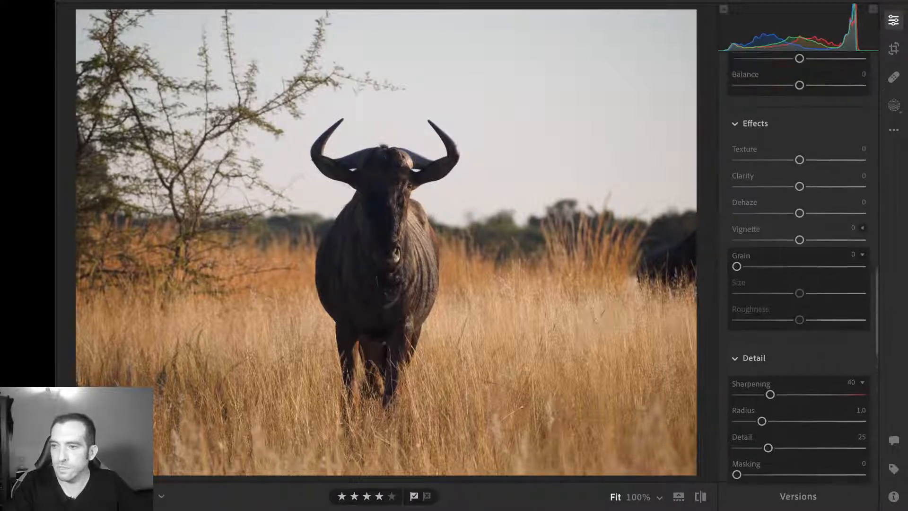
{"action": "scroll", "coordinate": [799, 269], "scroll_direction": "down", "scroll_amount": 3}
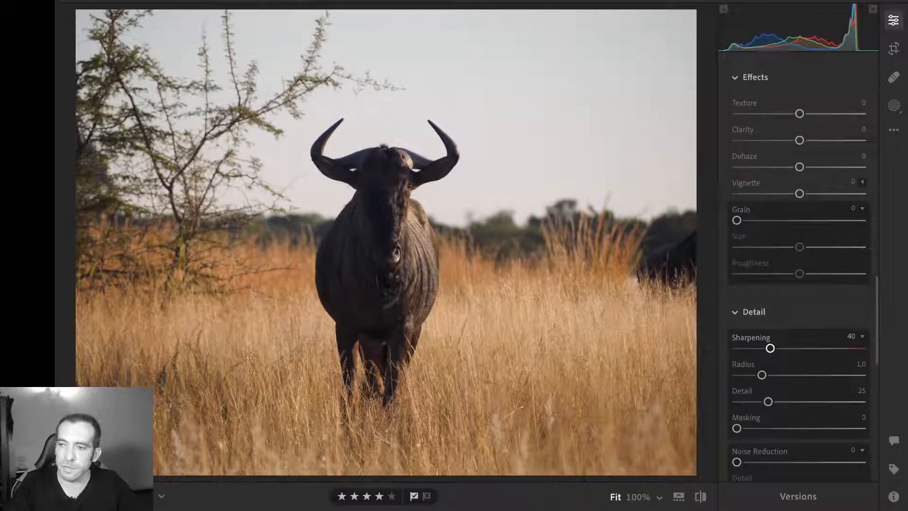
- Change the wildebeest photo's profile to Adobe Vivid
{"action": "scroll", "coordinate": [799, 270], "scroll_direction": "up", "scroll_amount": 20}
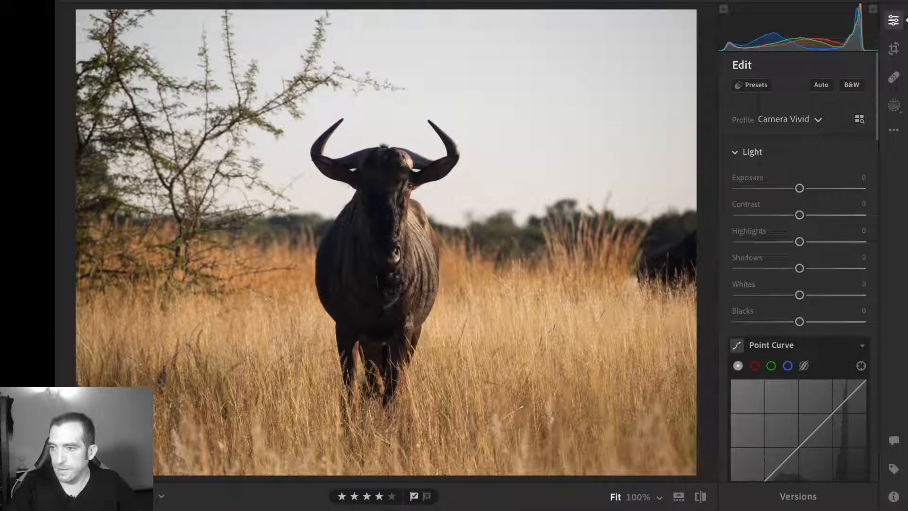
{"action": "left_click", "coordinate": [780, 208]}
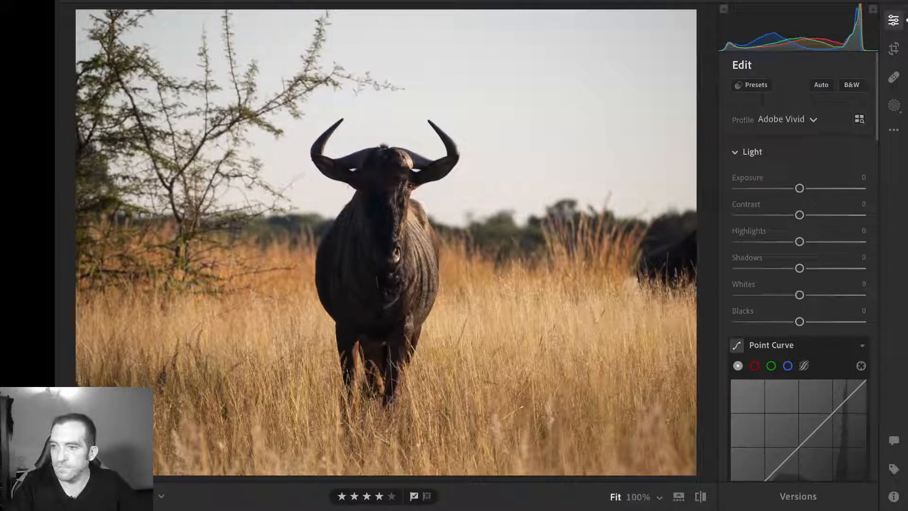
{"action": "scroll", "coordinate": [798, 265], "scroll_direction": "down", "scroll_amount": 1}
{"action": "scroll", "coordinate": [799, 264], "scroll_direction": "down", "scroll_amount": 1}
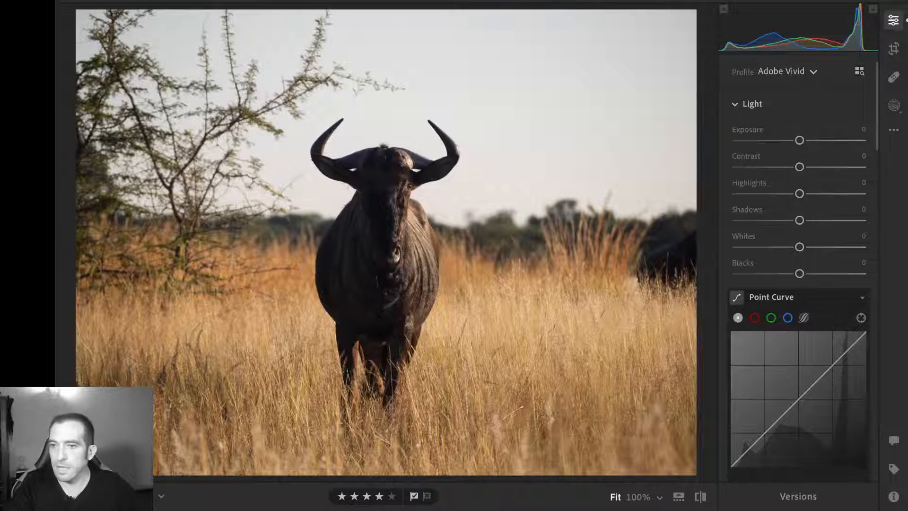
- Crop the photo slightly tighter around the wildebeest, using the Original aspect ratio
{"action": "key", "text": "c"}
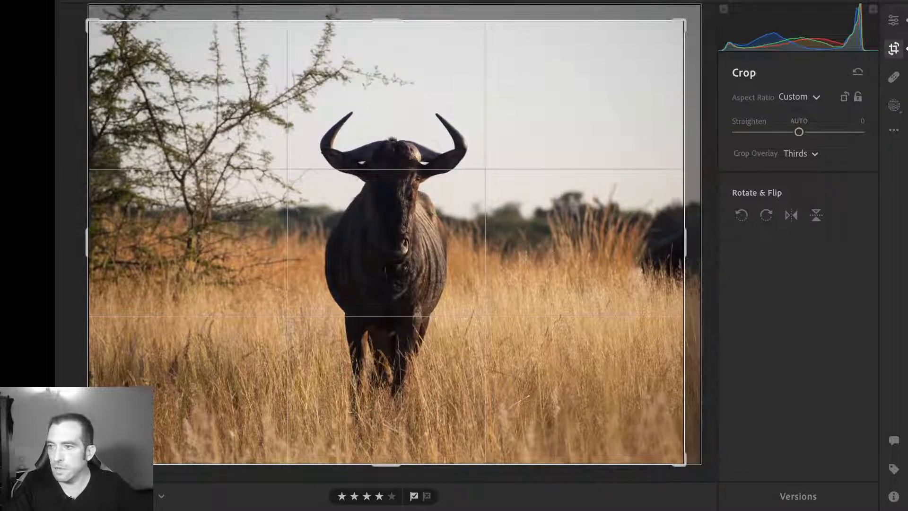
{"action": "key", "text": "a"}
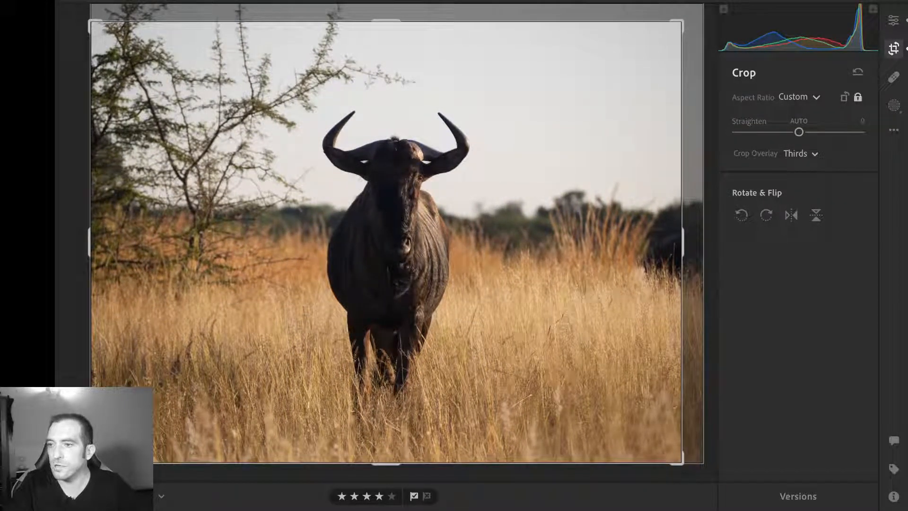
{"action": "key", "text": "a"}
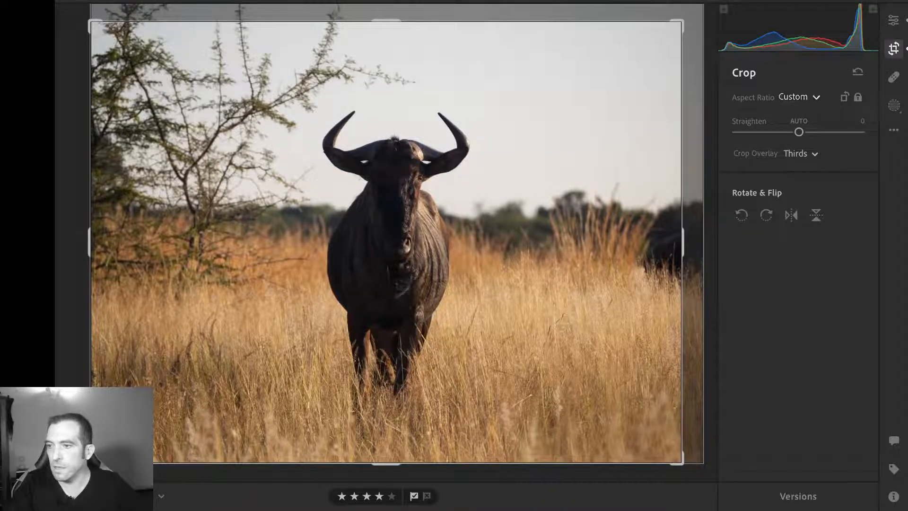
{"action": "key", "text": "a"}
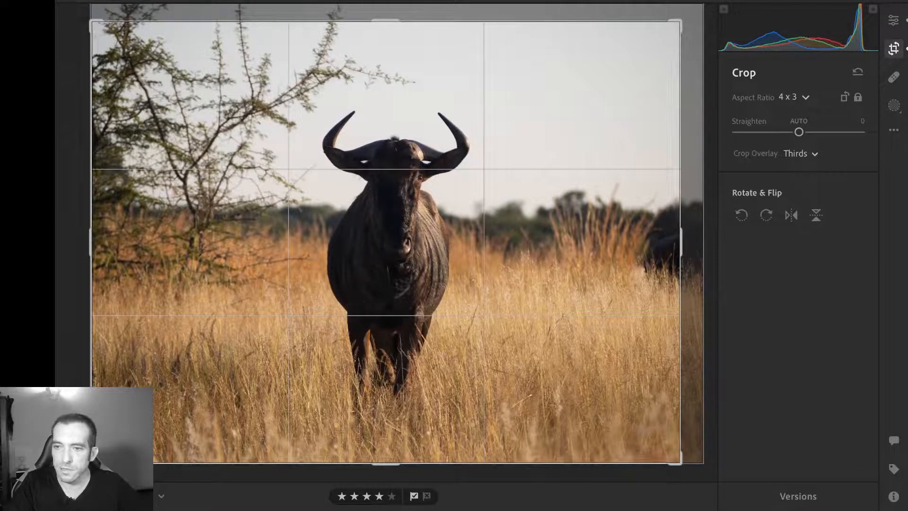
{"action": "key", "text": "ctrl+alt+r"}
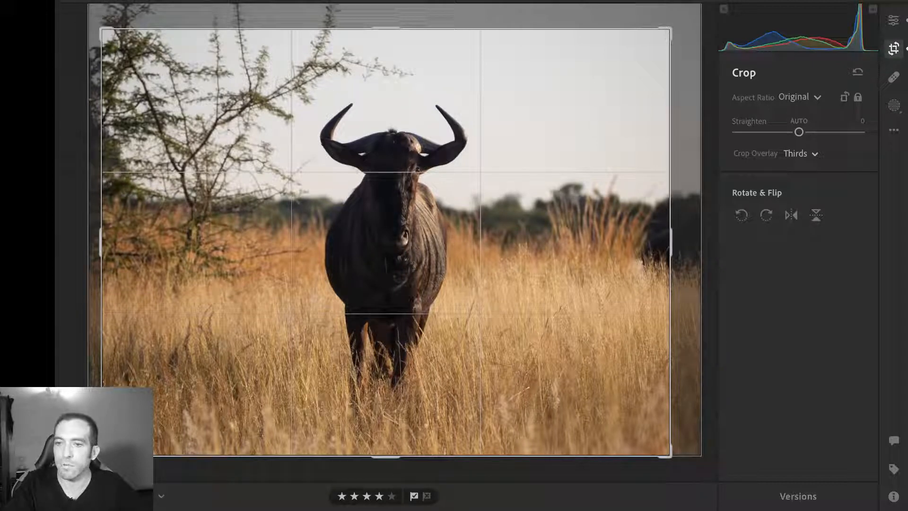
{"action": "key", "text": "e"}
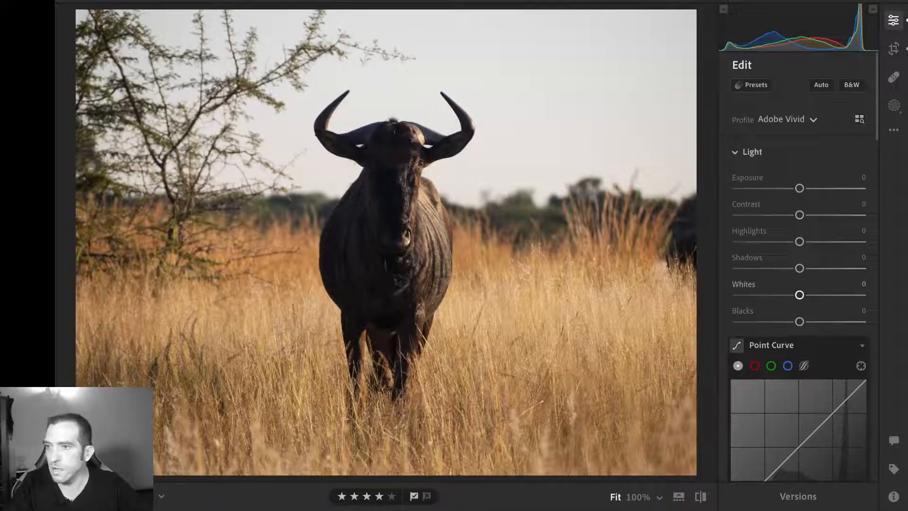
- Set the photo's Whites to +35, Highlights to -63 and Shadows to +65
{"action": "left_click_drag", "start_coordinate": [799, 295], "coordinate": [821, 295]}
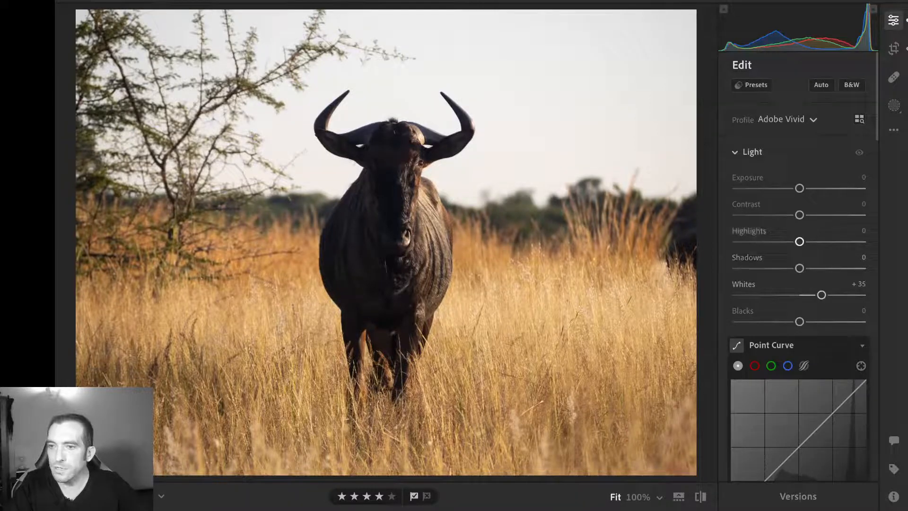
{"action": "left_click_drag", "start_coordinate": [799, 241], "coordinate": [759, 241]}
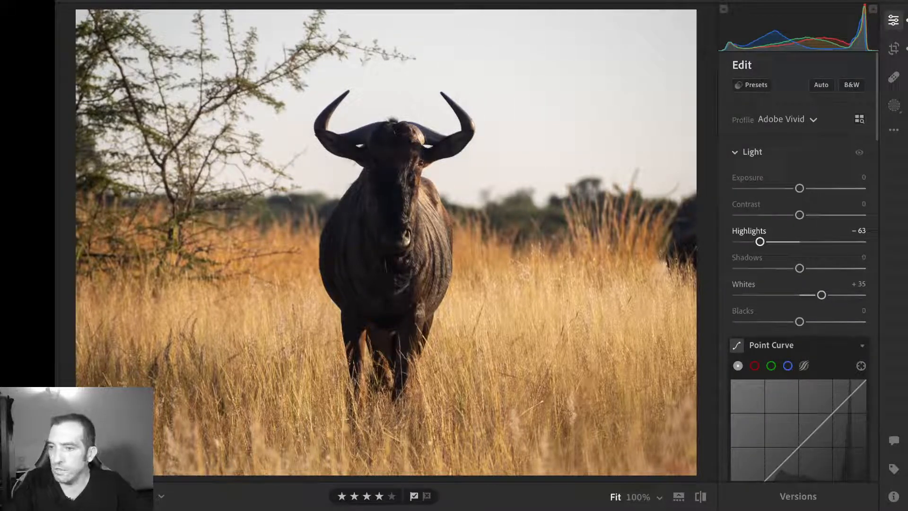
{"action": "mouse_move", "coordinate": [799, 268]}
{"action": "left_mouse_down"}
{"action": "mouse_move", "coordinate": [838, 268]}
{"action": "mouse_move", "coordinate": [803, 268]}
{"action": "left_mouse_up"}
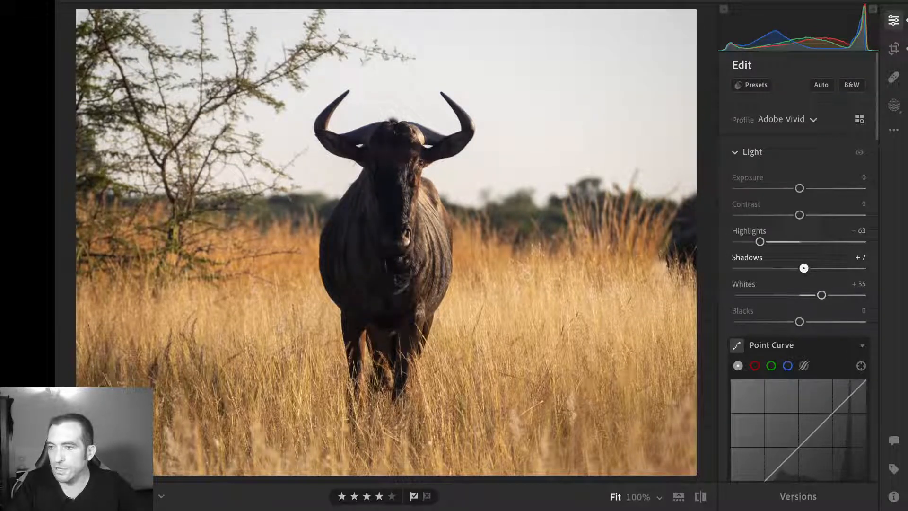
{"action": "left_click_drag", "start_coordinate": [804, 269], "coordinate": [837, 268]}
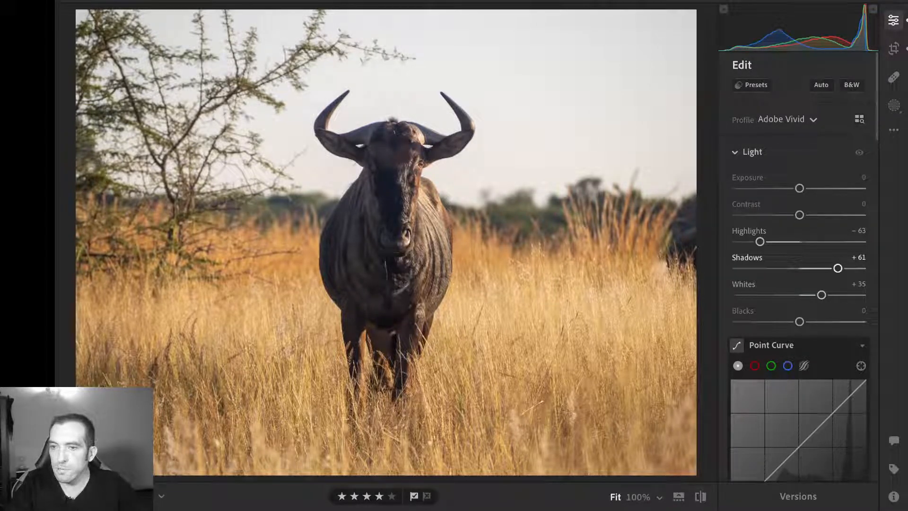
{"action": "left_click_drag", "start_coordinate": [837, 268], "coordinate": [840, 268]}
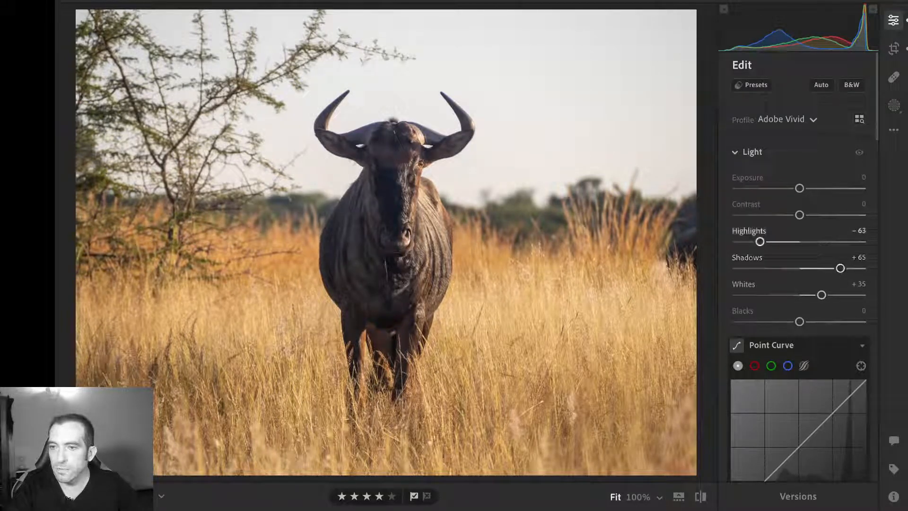
- Refine the tones with Contrast +15, Whites +40, Blacks -17 and Shadows +74, checking the wildebeest's face at 100%
{"action": "left_click_drag", "start_coordinate": [798, 215], "coordinate": [809, 214]}
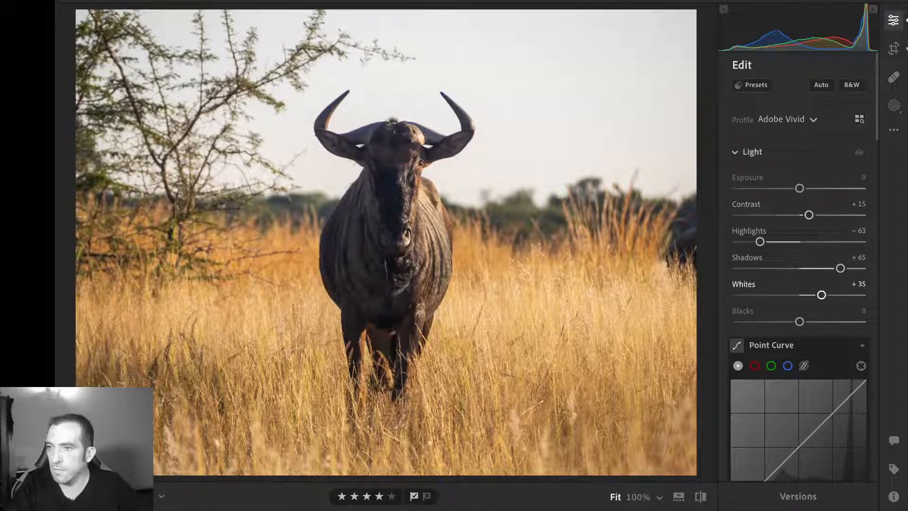
{"action": "left_click_drag", "start_coordinate": [821, 295], "coordinate": [789, 321]}
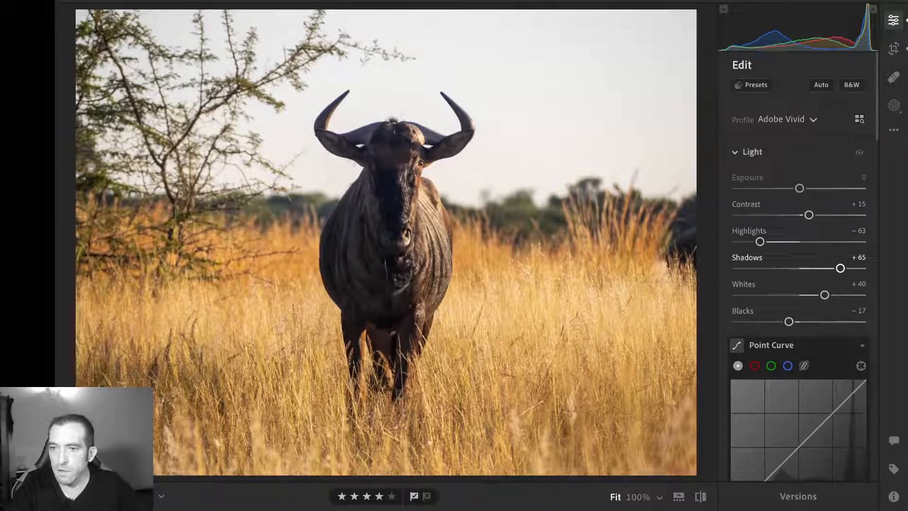
{"action": "left_click_drag", "start_coordinate": [840, 268], "coordinate": [846, 268]}
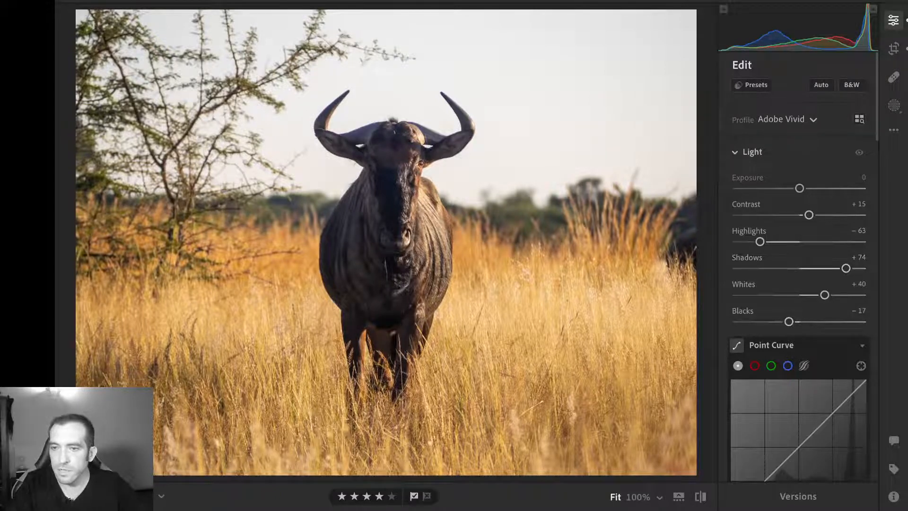
{"action": "left_click", "coordinate": [398, 161]}
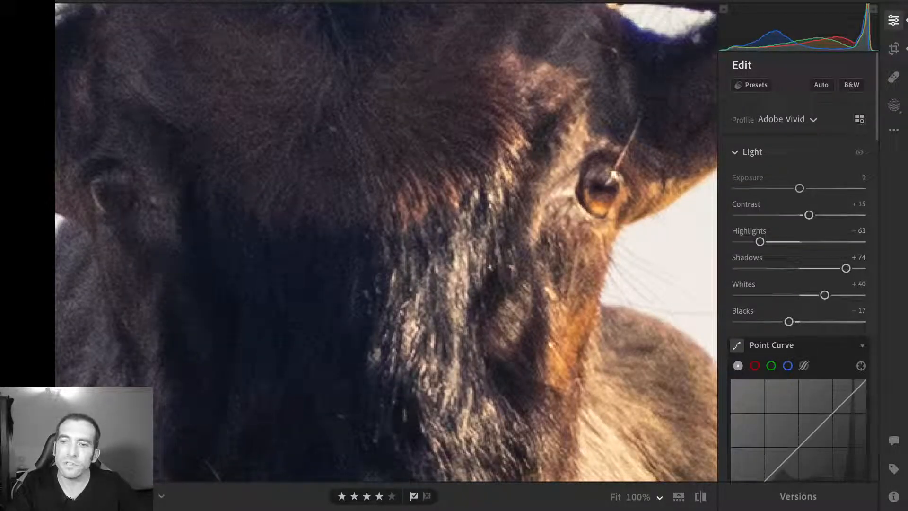
{"action": "key", "text": "z"}
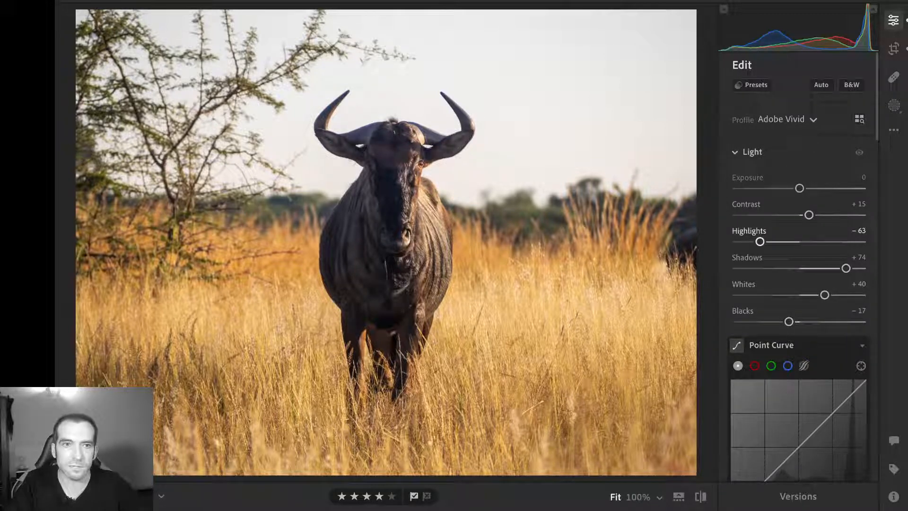
- Warm the photo's white balance by setting the color temperature to 6093
{"action": "scroll", "coordinate": [757, 227], "scroll_direction": "down", "scroll_amount": 1}
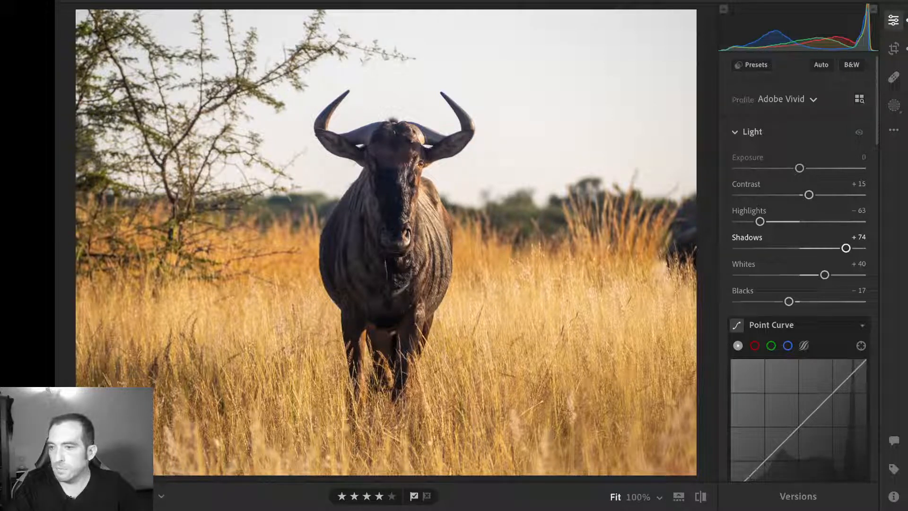
{"action": "scroll", "coordinate": [799, 268], "scroll_direction": "down", "scroll_amount": 1}
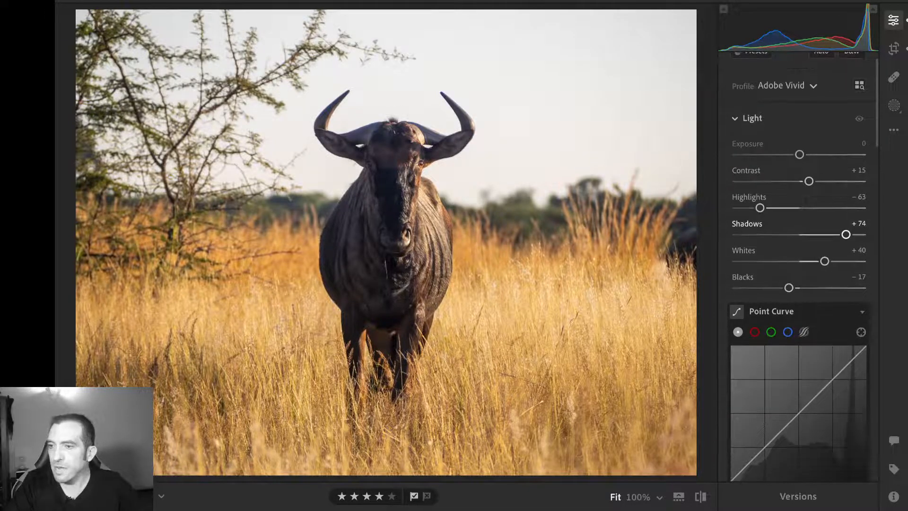
{"action": "scroll", "coordinate": [799, 268], "scroll_direction": "down", "scroll_amount": 9}
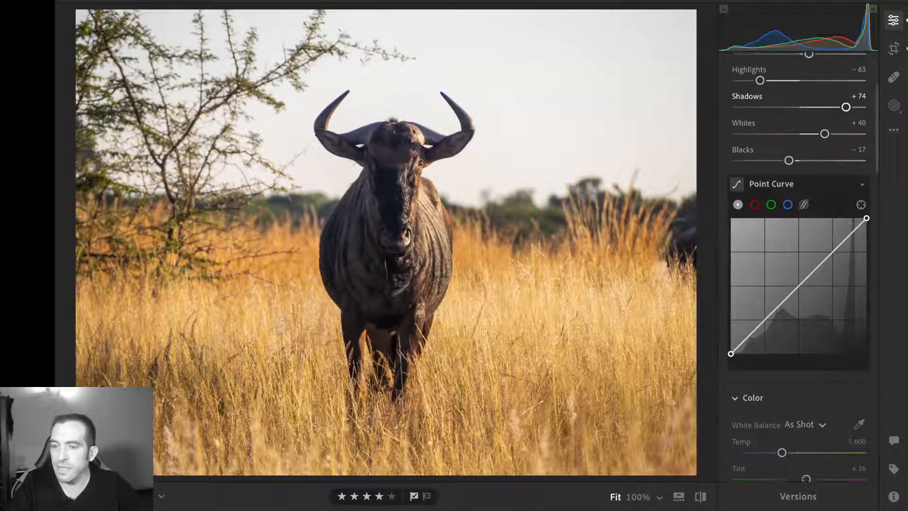
{"action": "scroll", "coordinate": [799, 268], "scroll_direction": "down", "scroll_amount": 8}
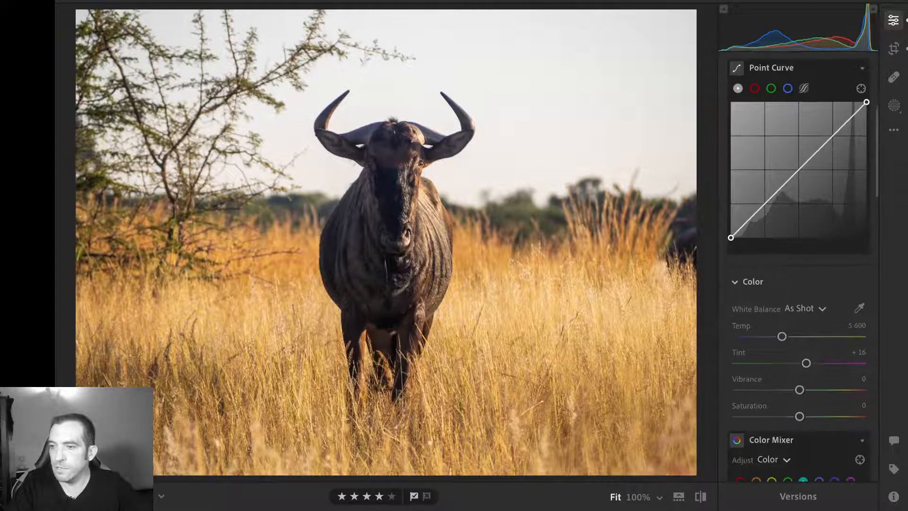
{"action": "scroll", "coordinate": [799, 268], "scroll_direction": "down", "scroll_amount": 9}
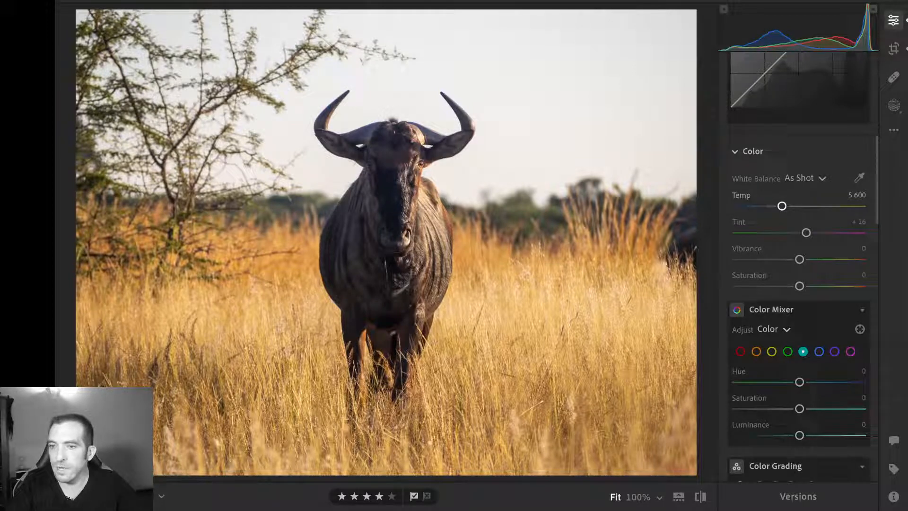
{"action": "left_click_drag", "start_coordinate": [782, 206], "coordinate": [788, 206]}
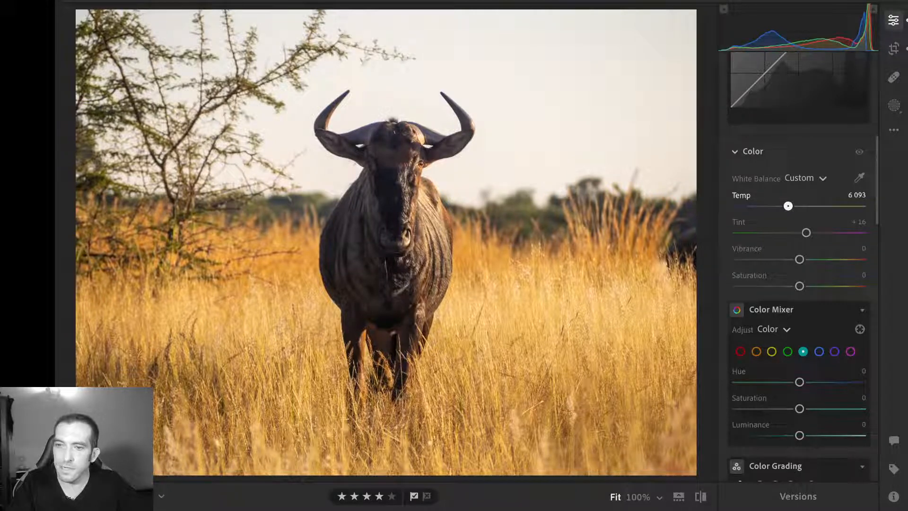
- Tint the photo's shadows blue with Color Grading, using Hue 229 and Saturation 13
{"action": "scroll", "coordinate": [799, 265], "scroll_direction": "down", "scroll_amount": 2}
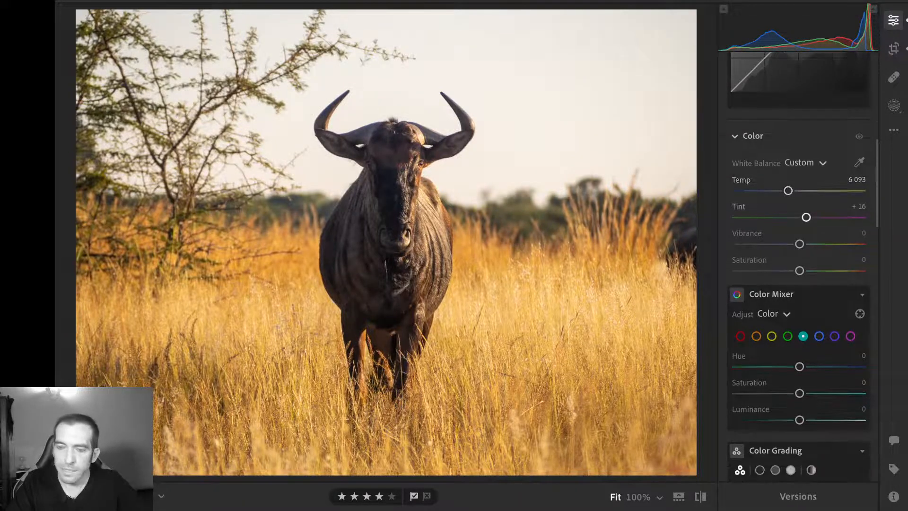
{"action": "scroll", "coordinate": [799, 213], "scroll_direction": "down", "scroll_amount": 1}
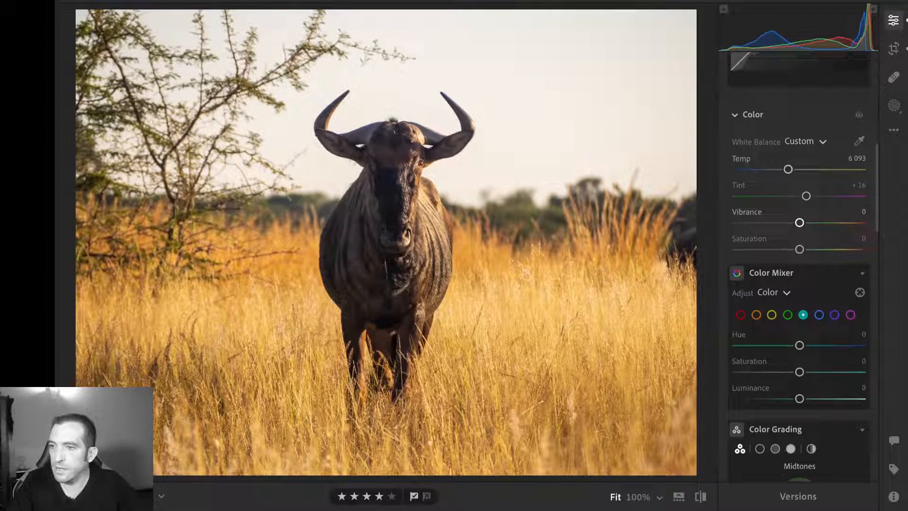
{"action": "scroll", "coordinate": [799, 222], "scroll_direction": "down", "scroll_amount": 1}
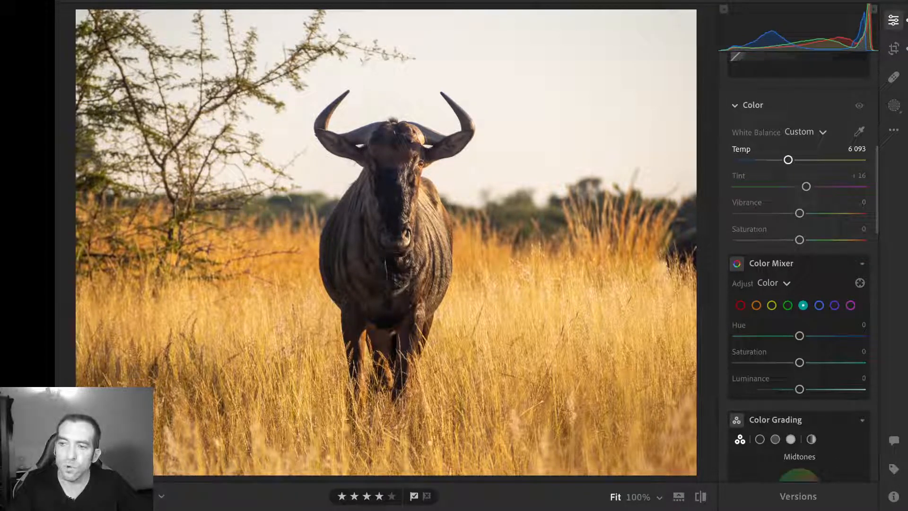
{"action": "scroll", "coordinate": [799, 189], "scroll_direction": "down", "scroll_amount": 2}
{"action": "scroll", "coordinate": [799, 198], "scroll_direction": "down", "scroll_amount": 15}
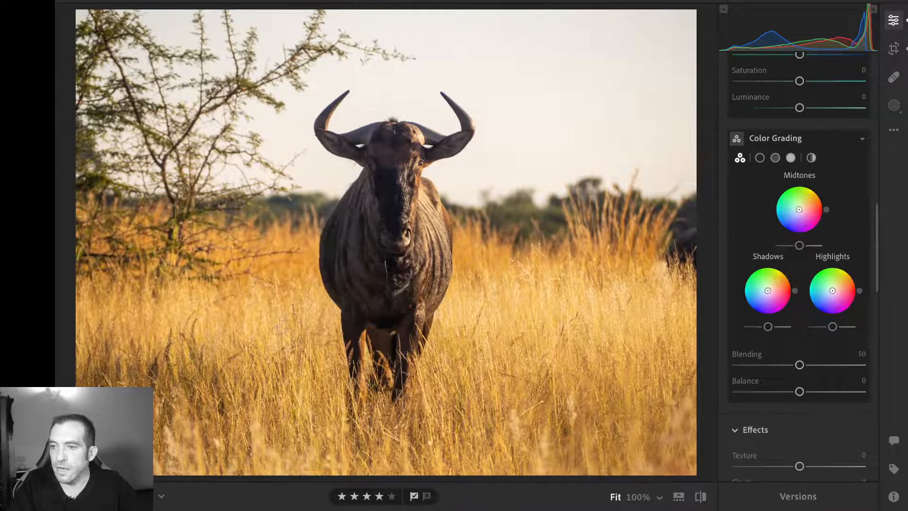
{"action": "left_click", "coordinate": [759, 157]}
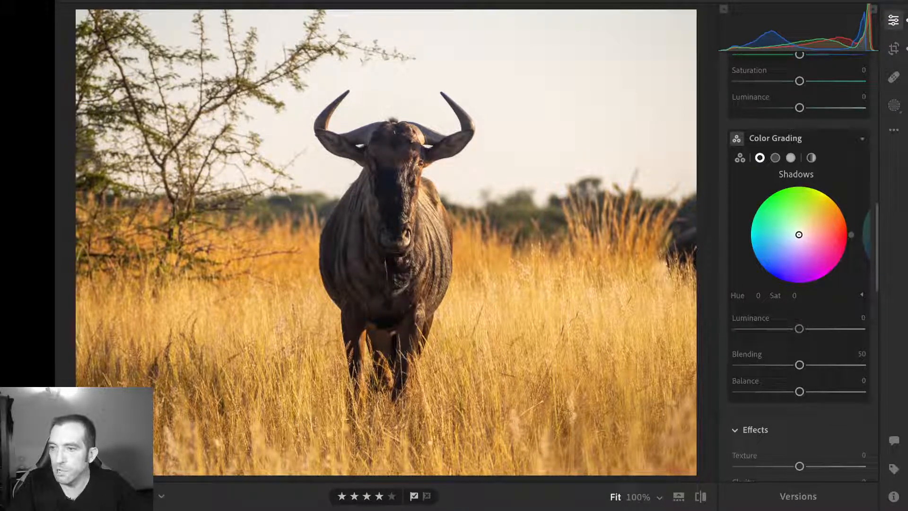
{"action": "left_click_drag", "start_coordinate": [799, 235], "coordinate": [794, 239]}
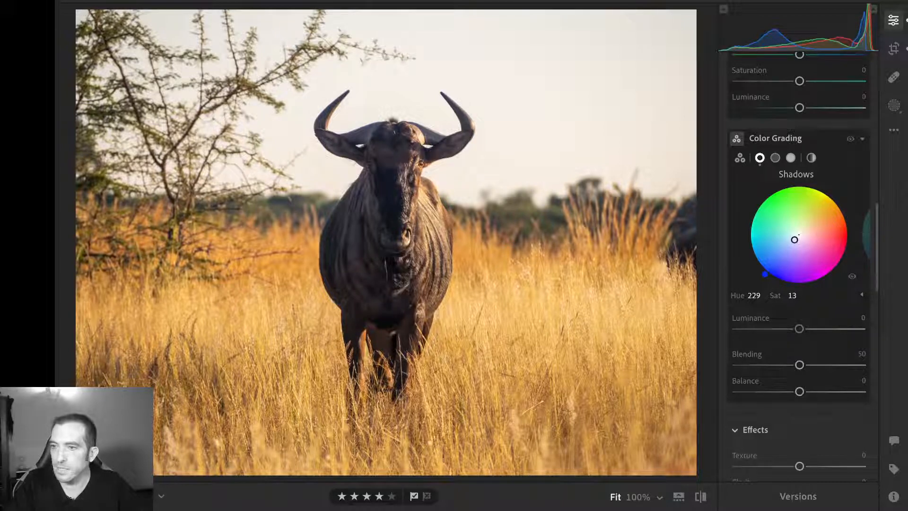
- Warm the color grading with midtones at Hue 33, Saturation 9 and highlights at Hue 48, Saturation 10
{"action": "left_click", "coordinate": [775, 157]}
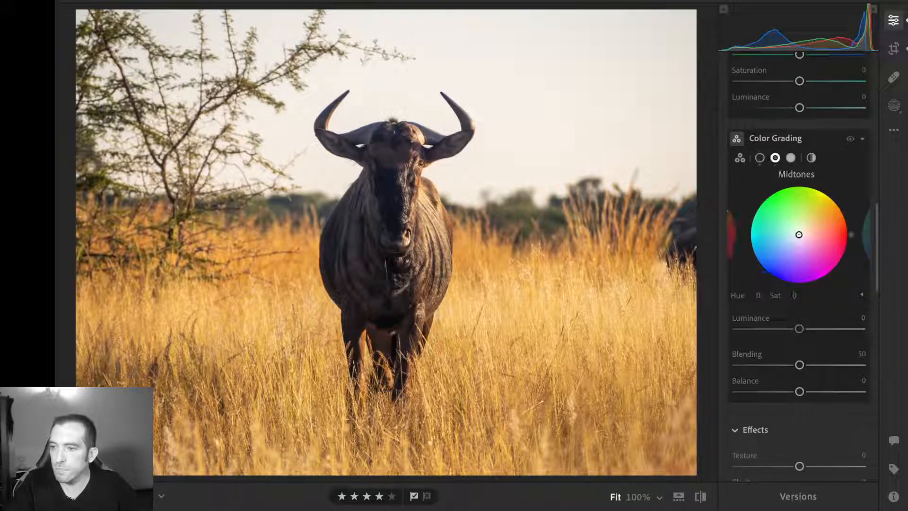
{"action": "left_click_drag", "start_coordinate": [798, 234], "coordinate": [802, 231]}
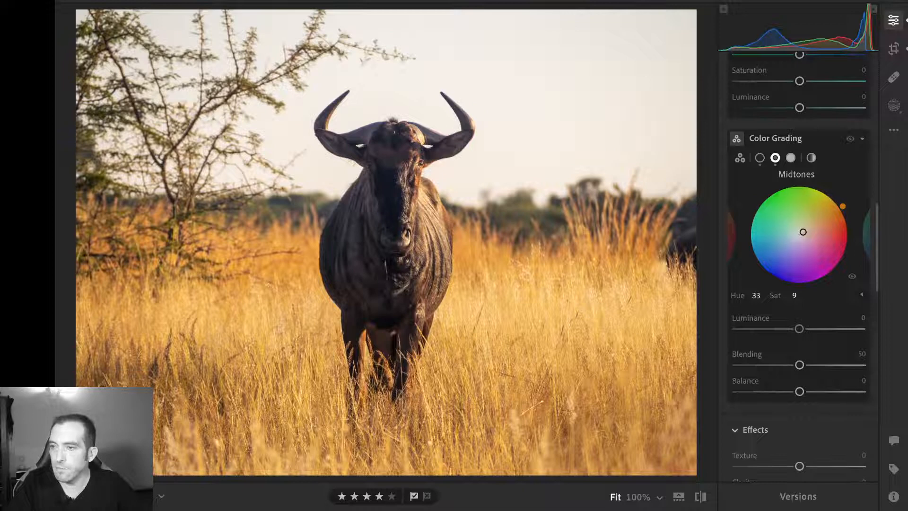
{"action": "left_click", "coordinate": [790, 157]}
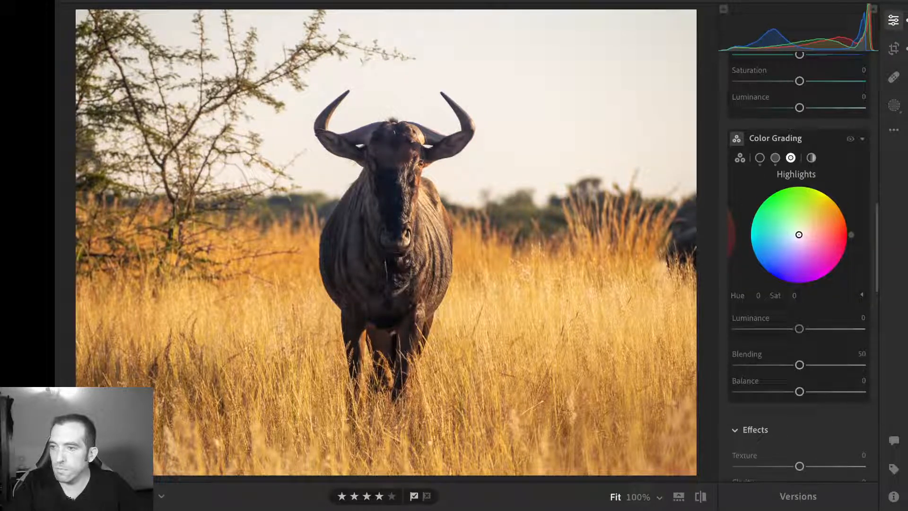
{"action": "left_click_drag", "start_coordinate": [798, 235], "coordinate": [802, 230]}
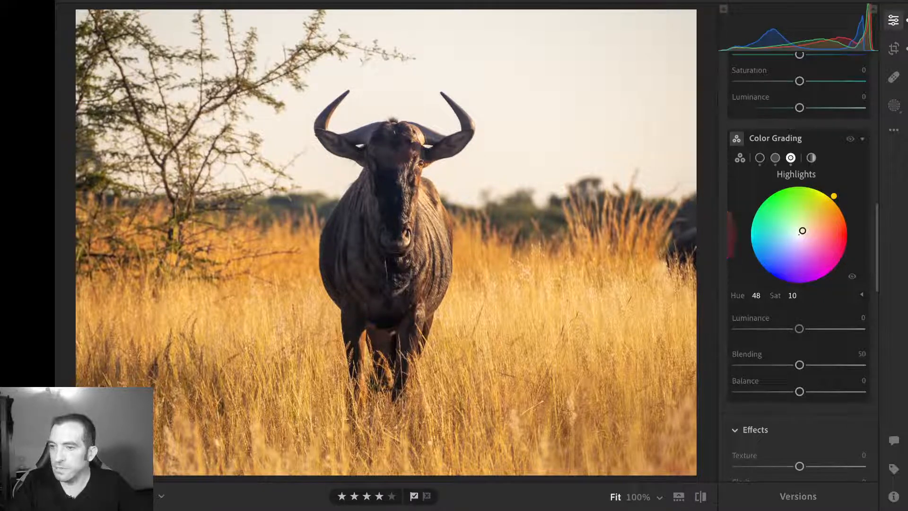
- Examine the wildebeest's coat and body up close, comparing the zoomed views with the whole photo
{"action": "scroll", "coordinate": [799, 237], "scroll_direction": "down", "scroll_amount": 2}
{"action": "scroll", "coordinate": [799, 265], "scroll_direction": "down", "scroll_amount": 5}
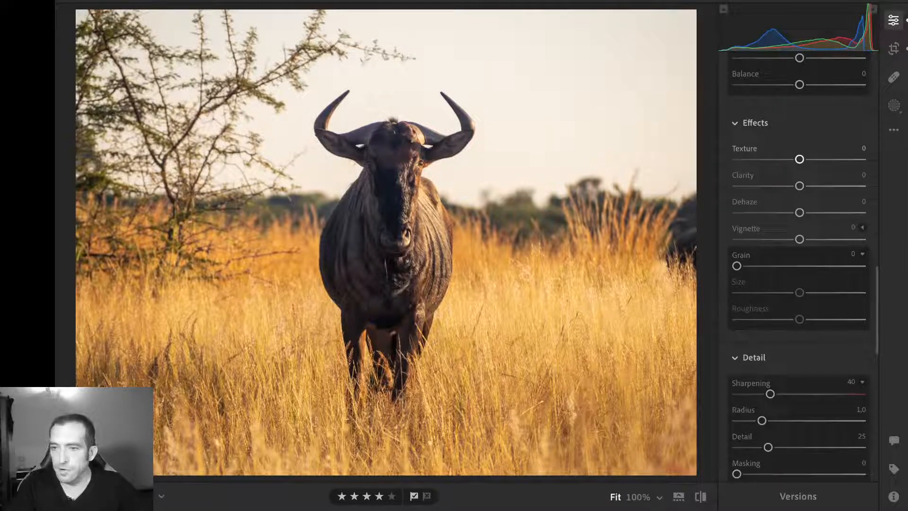
{"action": "key", "text": "z"}
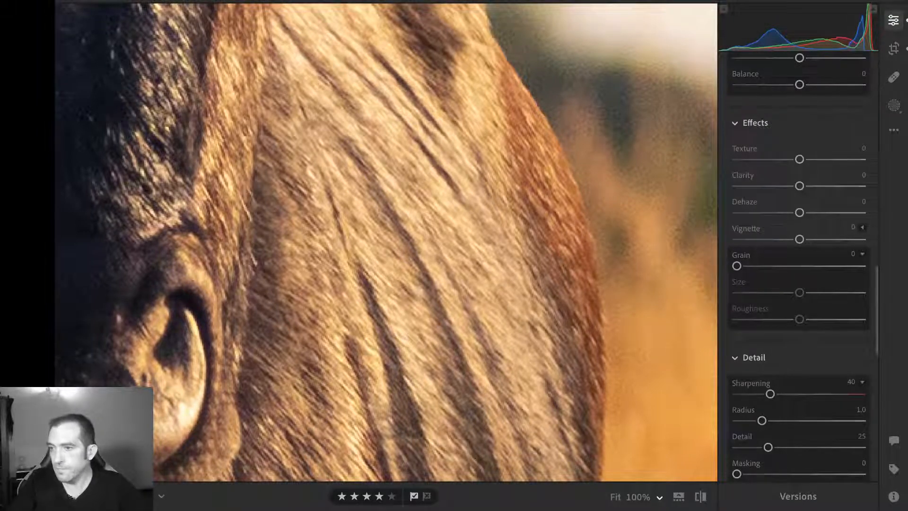
{"action": "key", "text": "z"}
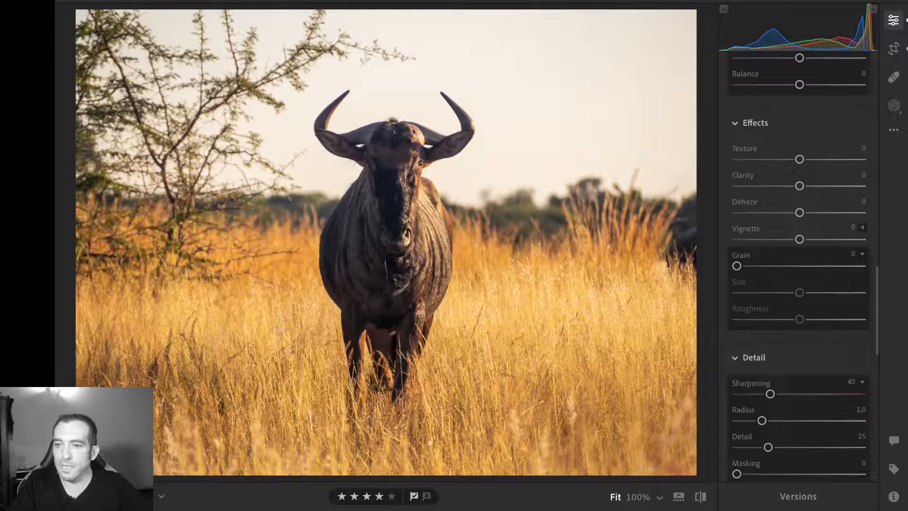
{"action": "key", "text": "z"}
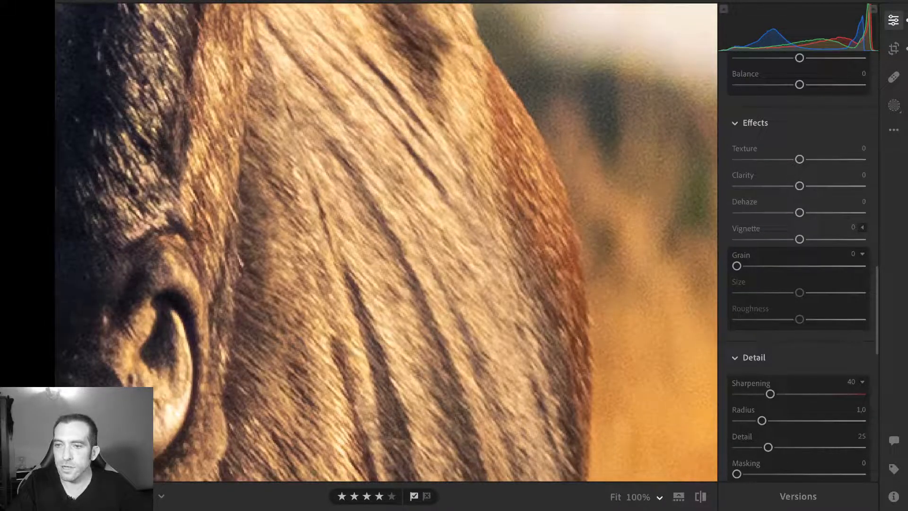
{"action": "key", "text": "z"}
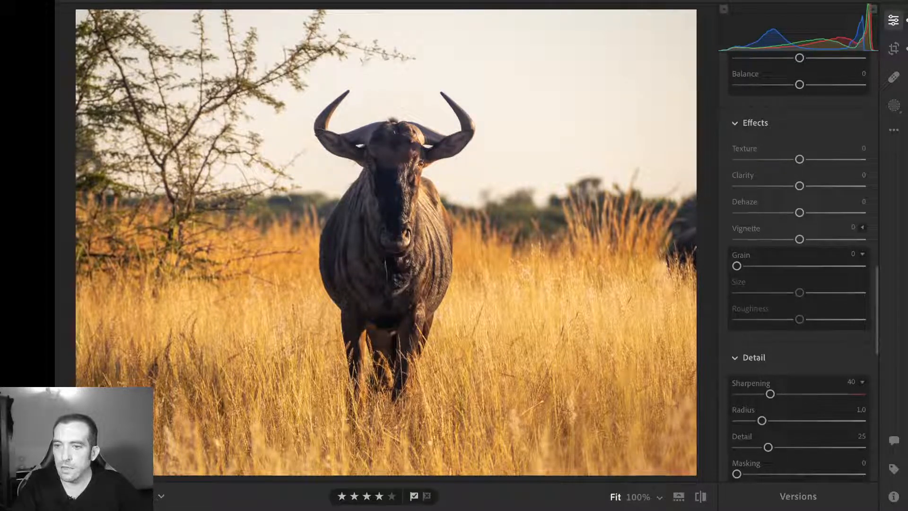
{"action": "key", "text": "z"}
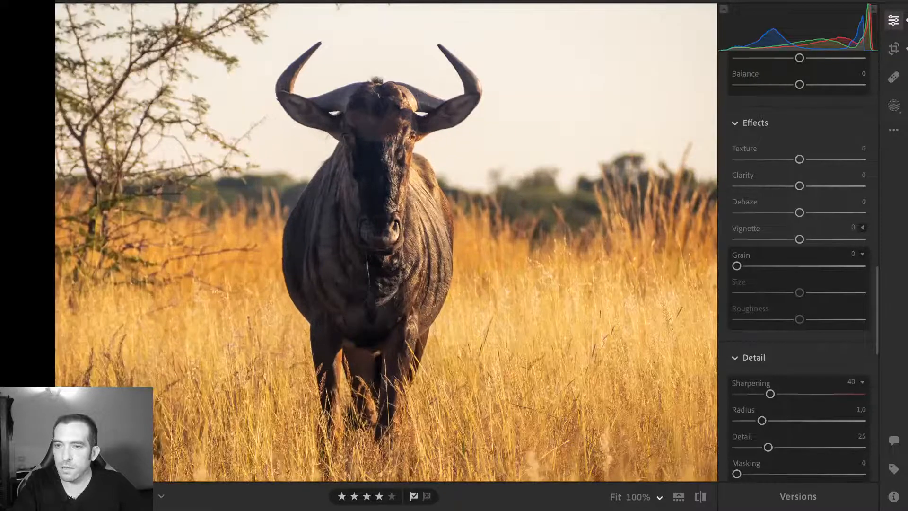
{"action": "scroll", "coordinate": [463, 240], "scroll_direction": "up", "scroll_amount": 5}
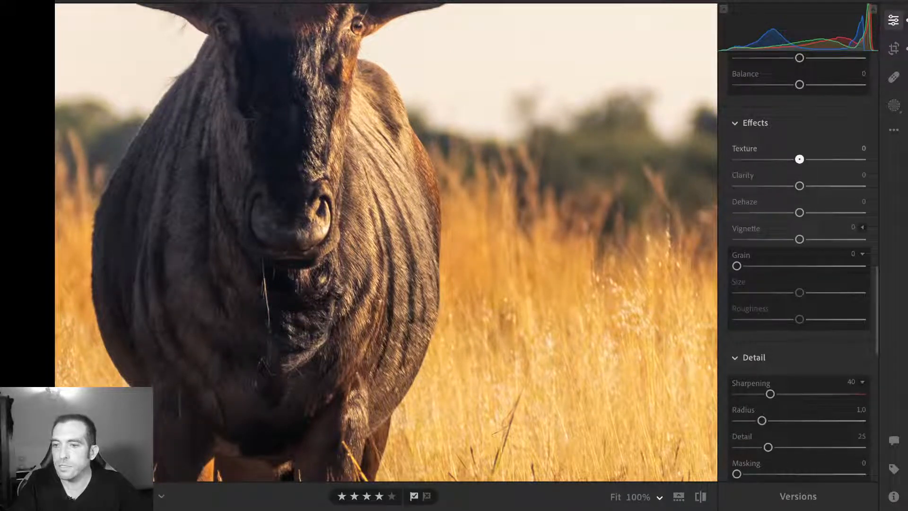
- Try the Texture effect at -100, +5 and +100 on the wildebeest's coat, and reset it to 0
{"action": "left_click_drag", "start_coordinate": [799, 159], "coordinate": [736, 159]}
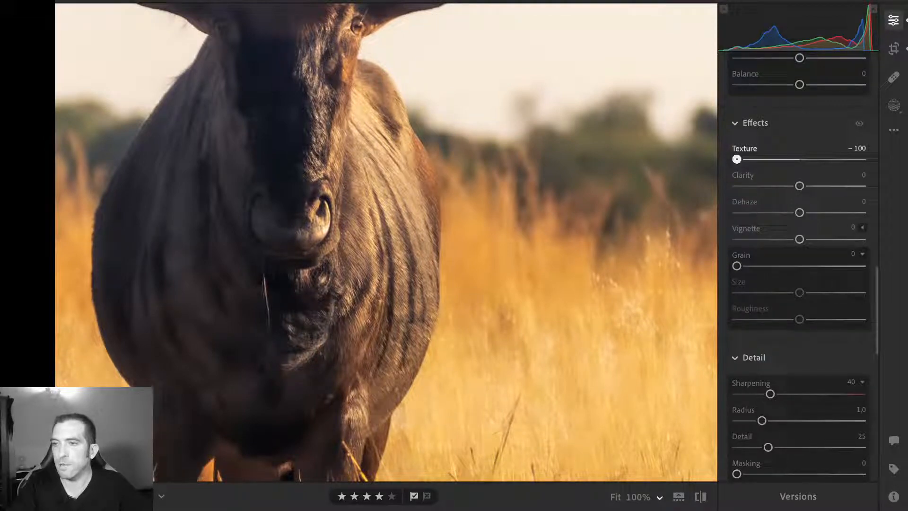
{"action": "left_click_drag", "start_coordinate": [737, 160], "coordinate": [802, 159]}
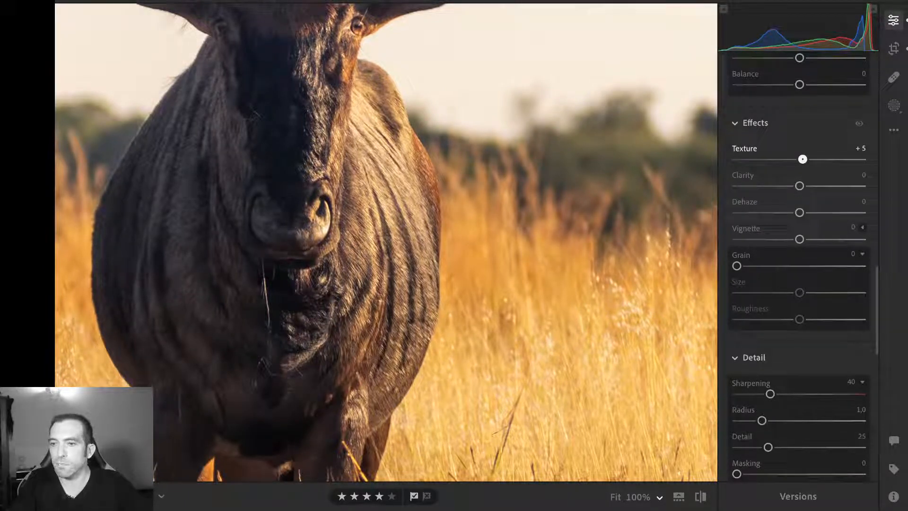
{"action": "left_click_drag", "start_coordinate": [802, 159], "coordinate": [862, 159]}
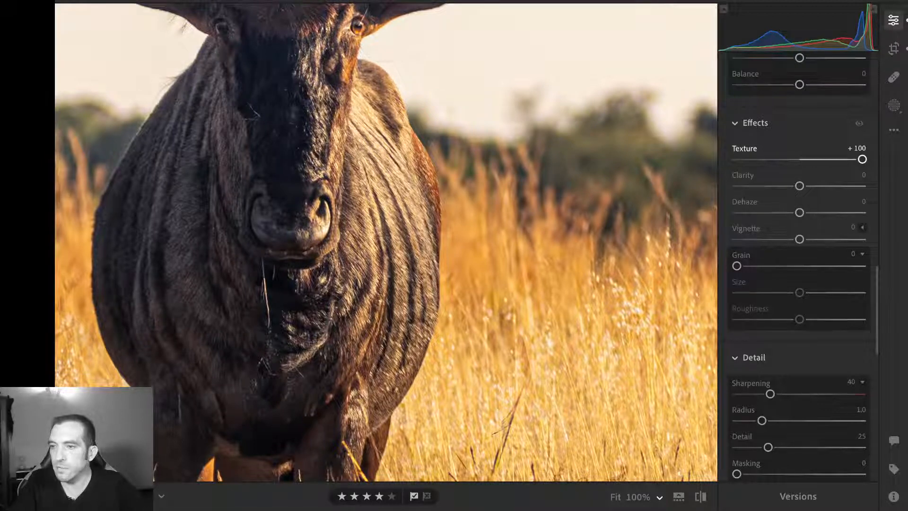
{"action": "double_click", "coordinate": [861, 159]}
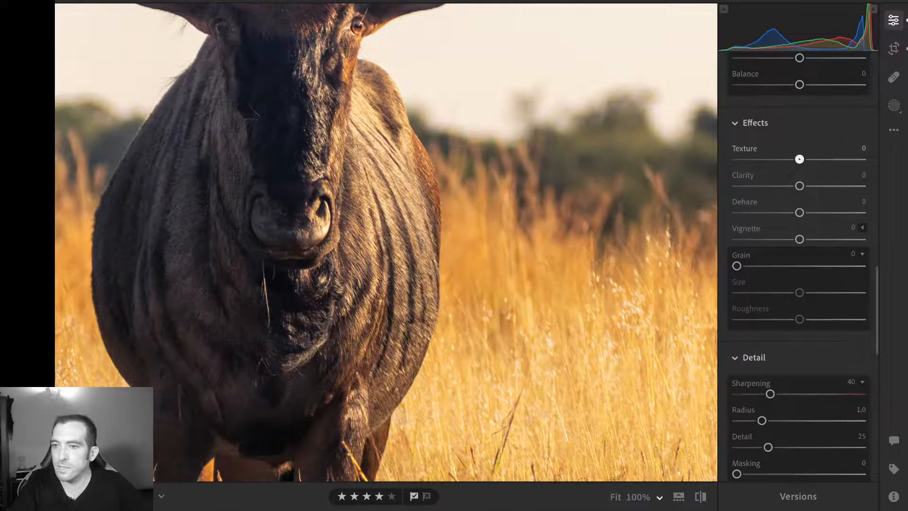
- Set the photo's Texture to +36 to bring out the detail in the wildebeest's coat
{"action": "left_click_drag", "start_coordinate": [799, 159], "coordinate": [825, 159]}
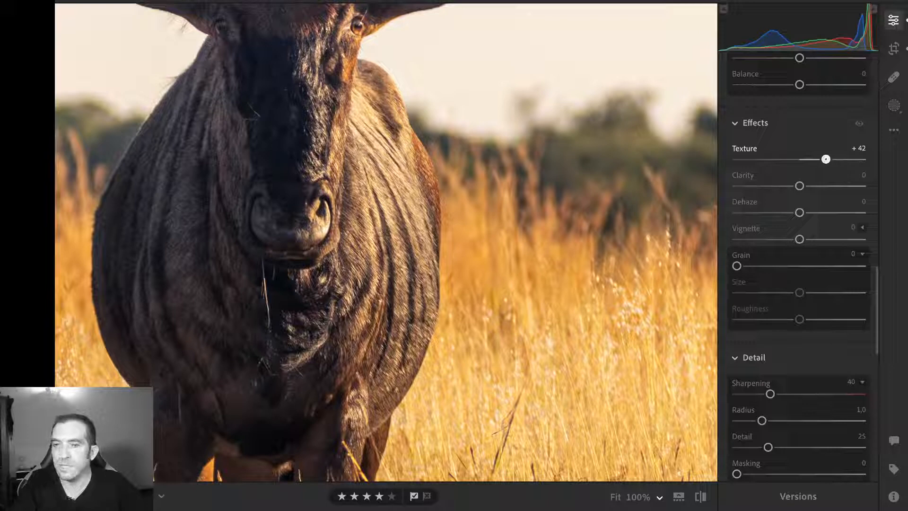
{"action": "left_click_drag", "start_coordinate": [825, 159], "coordinate": [822, 159]}
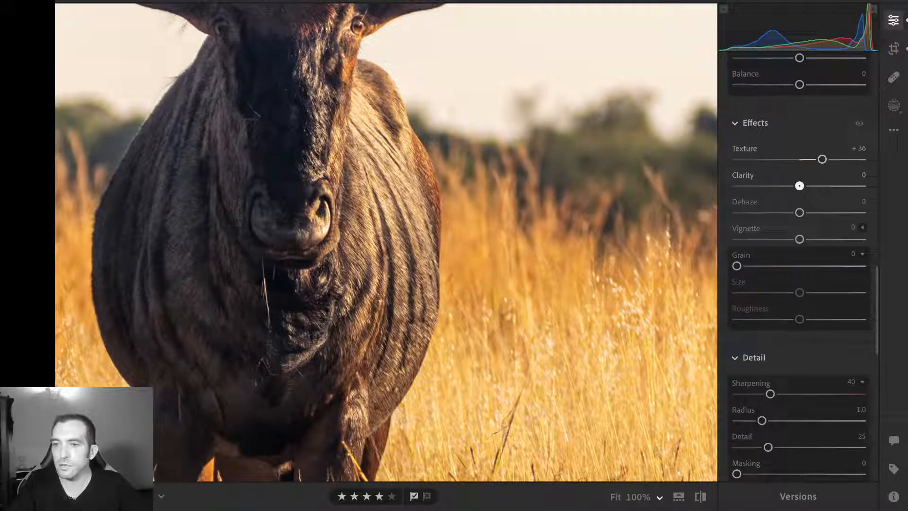
- Try the Clarity effect at -100, +73, +100 and +51, and reset it to 0
{"action": "left_click_drag", "start_coordinate": [799, 186], "coordinate": [736, 185]}
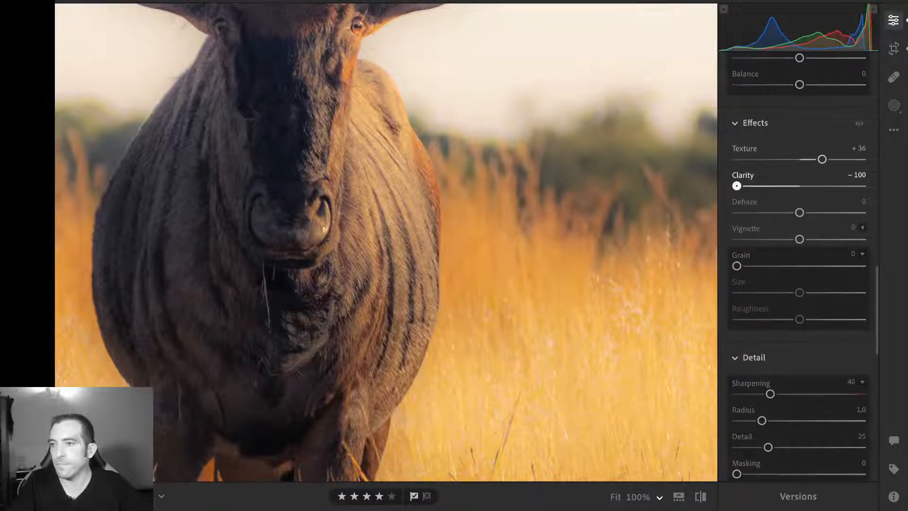
{"action": "left_click_drag", "start_coordinate": [736, 185], "coordinate": [845, 185]}
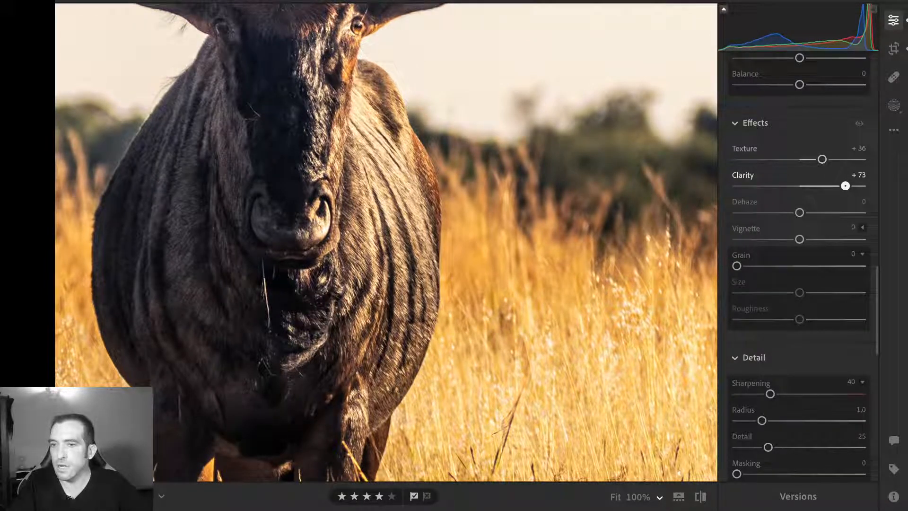
{"action": "left_click_drag", "start_coordinate": [845, 186], "coordinate": [862, 185]}
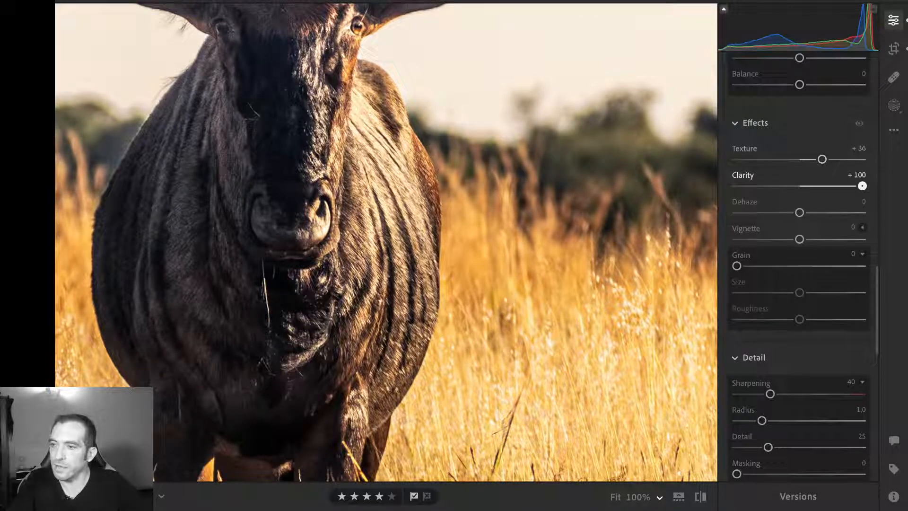
{"action": "left_click_drag", "start_coordinate": [862, 185], "coordinate": [831, 186]}
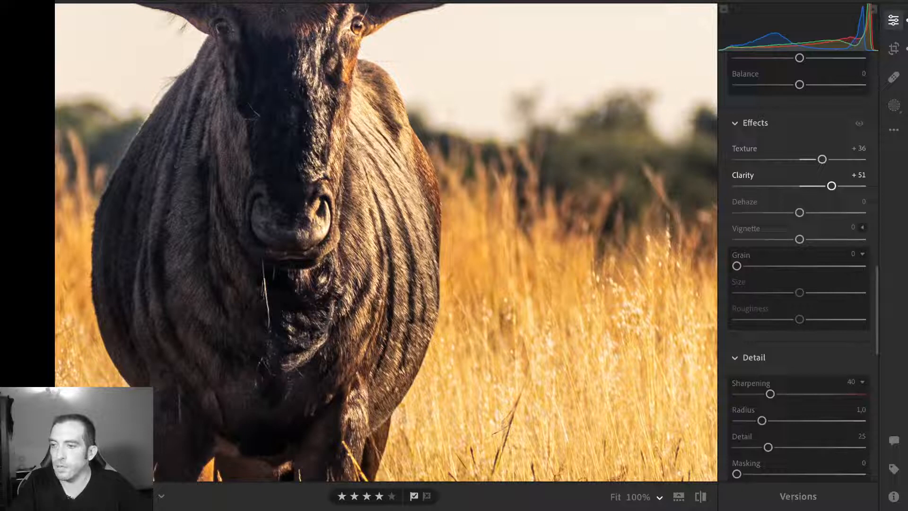
{"action": "double_click", "coordinate": [742, 175]}
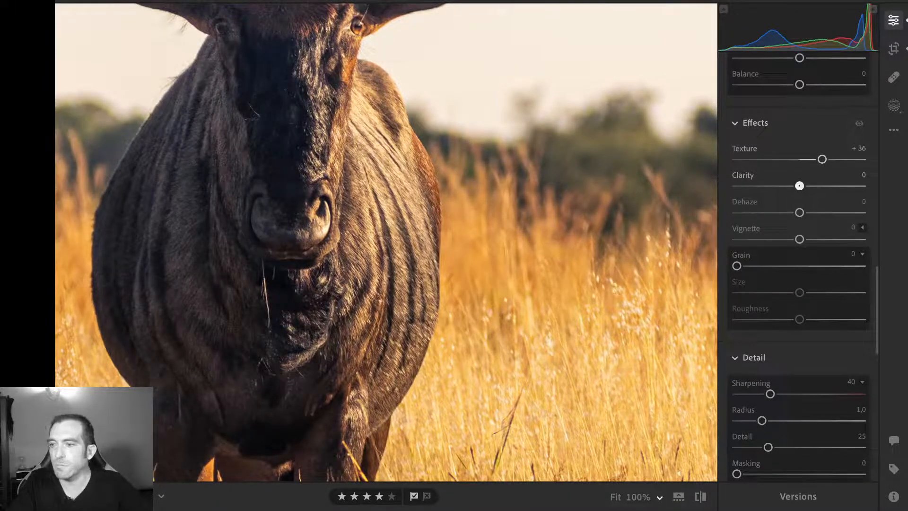
- Set the photo's Clarity to +11 for a slight boost in midtone contrast
{"action": "left_click_drag", "start_coordinate": [799, 185], "coordinate": [806, 185]}
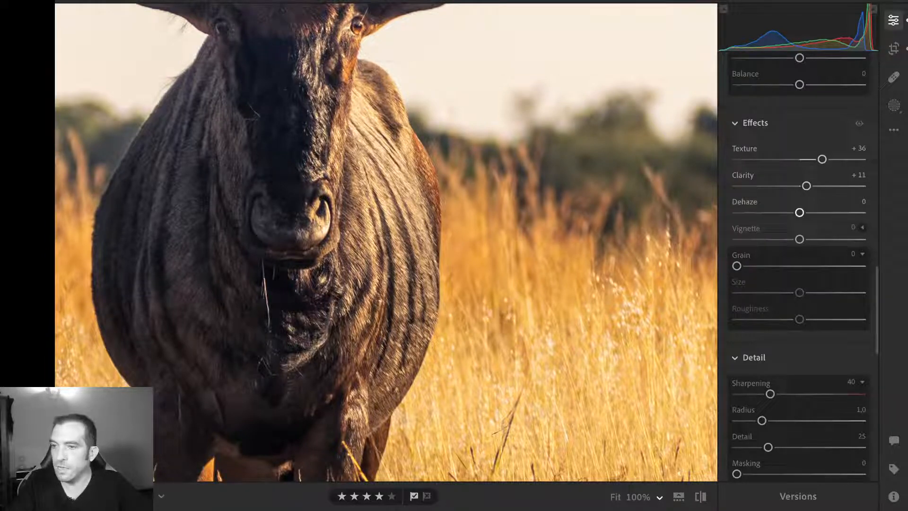
- Try the Dehaze effect at +18, +37 and -71, and reset it to 0
{"action": "scroll", "coordinate": [799, 264], "scroll_direction": "down", "scroll_amount": 1}
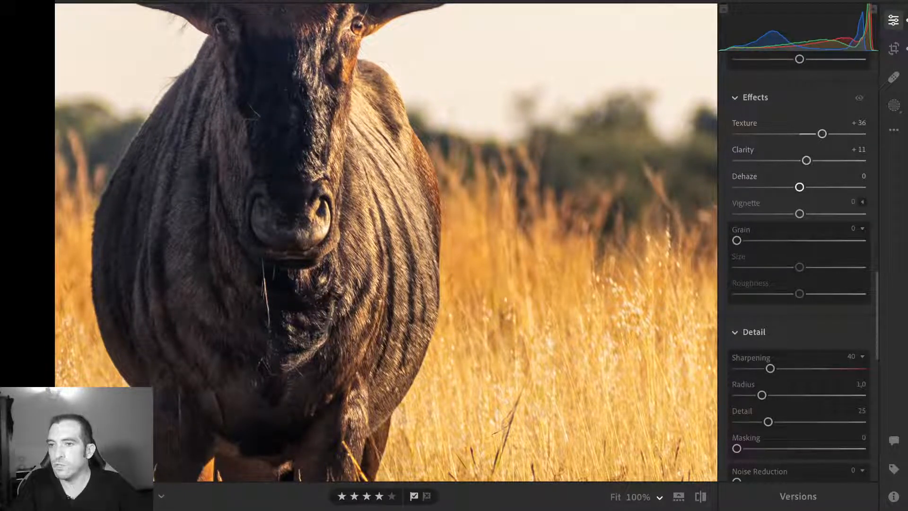
{"action": "left_click_drag", "start_coordinate": [799, 187], "coordinate": [810, 186]}
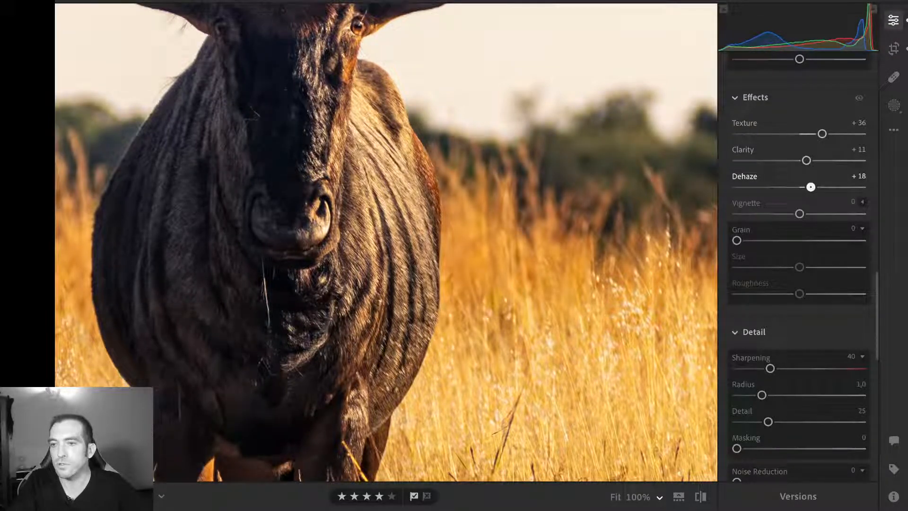
{"action": "left_click_drag", "start_coordinate": [810, 186], "coordinate": [822, 186]}
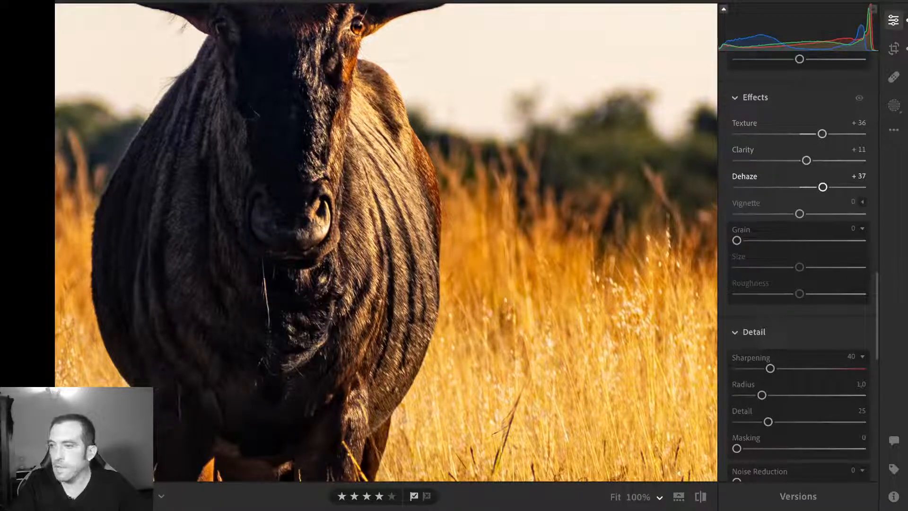
{"action": "double_click", "coordinate": [822, 186]}
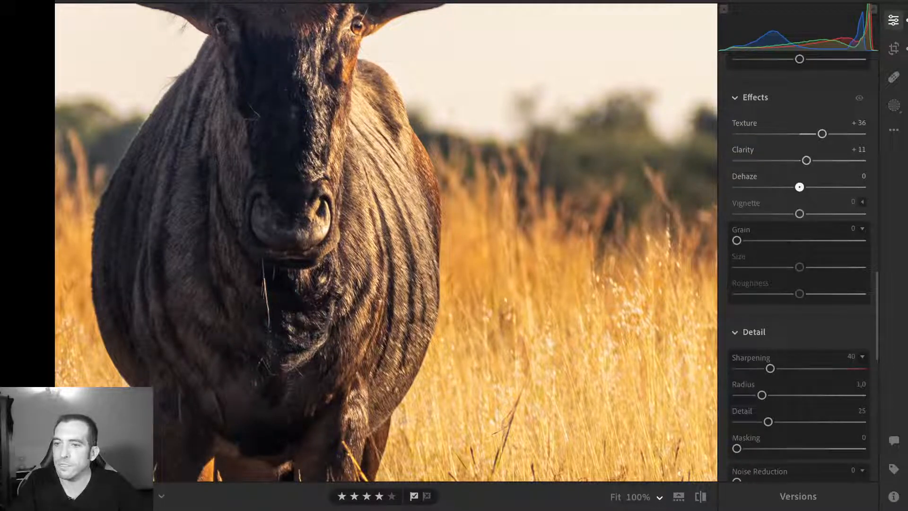
{"action": "left_click_drag", "start_coordinate": [798, 187], "coordinate": [755, 186]}
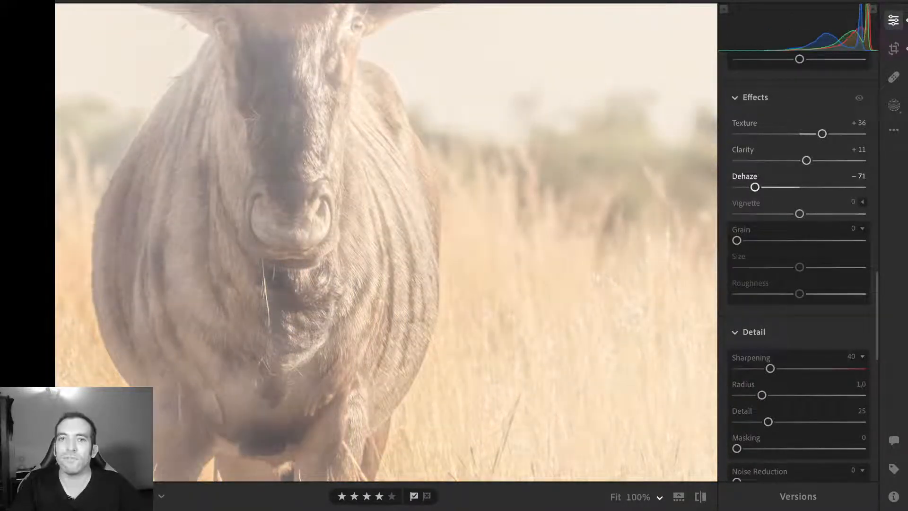
{"action": "double_click", "coordinate": [755, 186]}
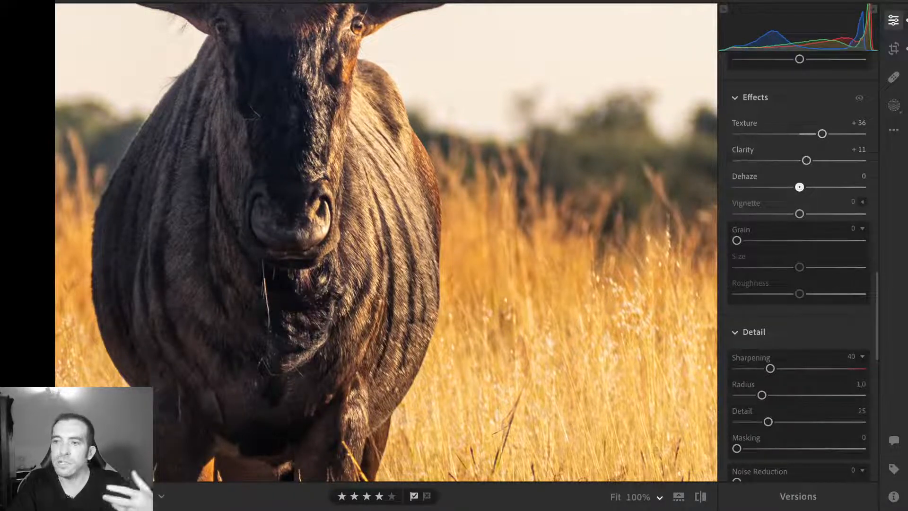
- Try the Dehaze effect at -14 and undo the change
{"action": "left_click_drag", "start_coordinate": [799, 187], "coordinate": [790, 187]}
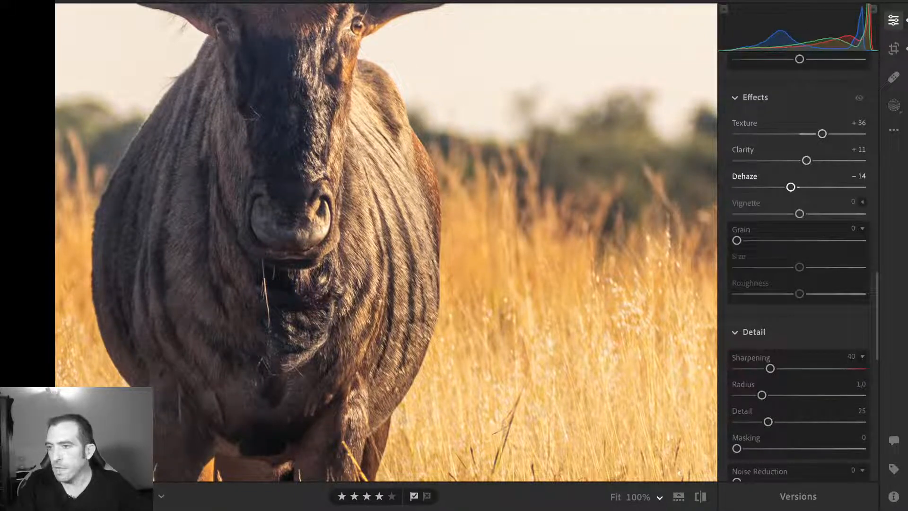
{"action": "key", "text": "ctrl+z"}
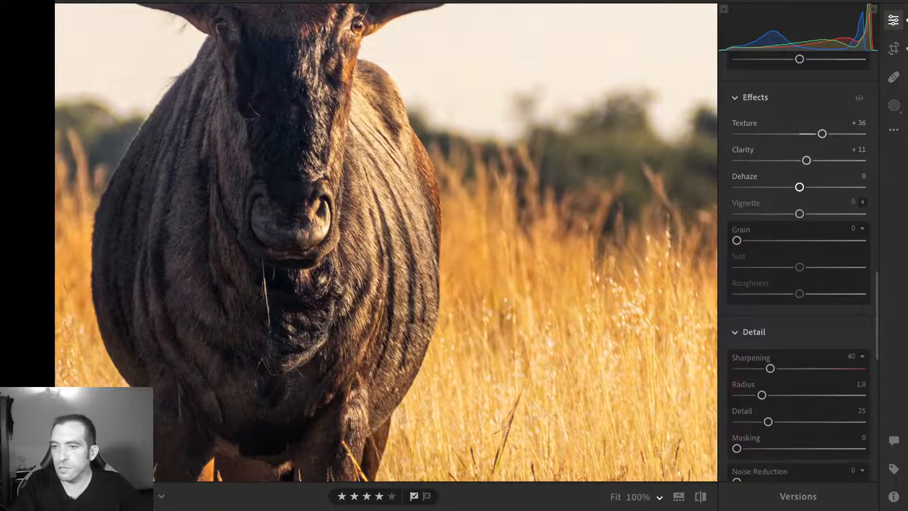
- Try the Vignette effect on the whole photo at -95, -23, +23, -17, +14 and -45, and reset it to 0
{"action": "scroll", "coordinate": [799, 236], "scroll_direction": "down", "scroll_amount": 1}
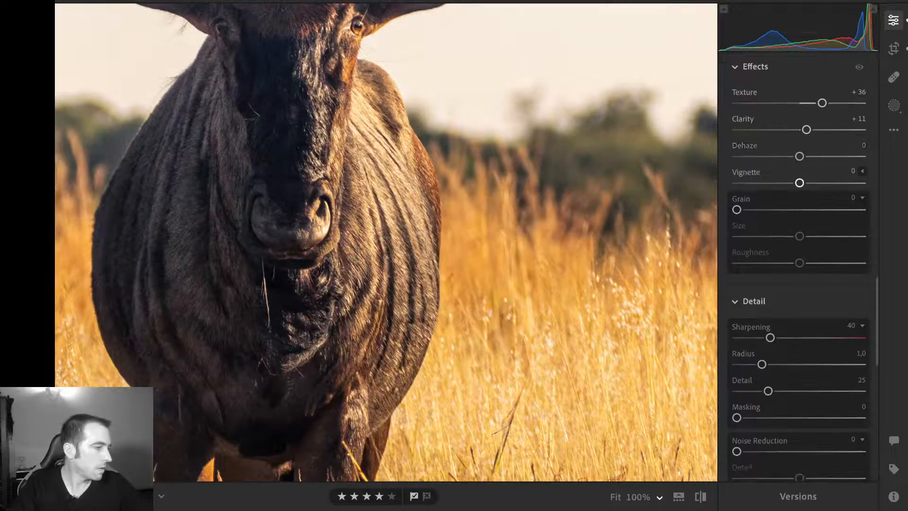
{"action": "key", "text": "z"}
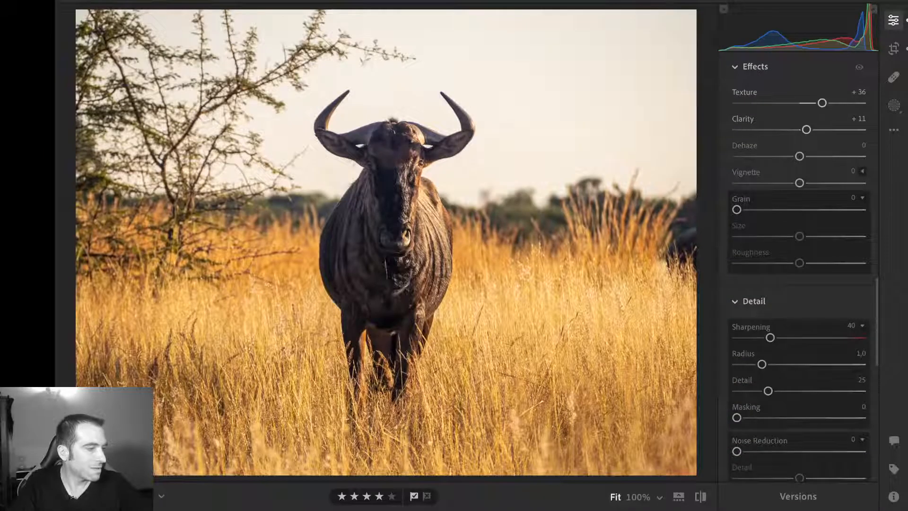
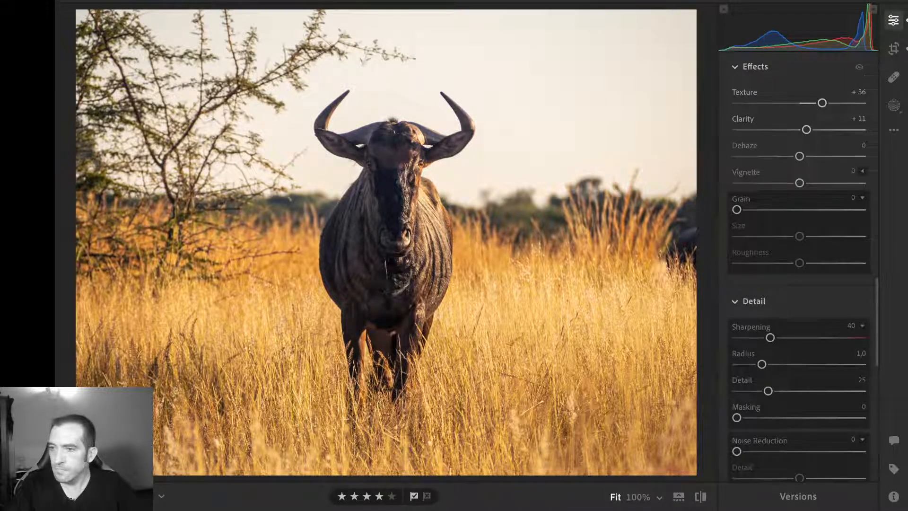
{"action": "scroll", "coordinate": [798, 273], "scroll_direction": "down", "scroll_amount": 1}
{"action": "scroll", "coordinate": [799, 273], "scroll_direction": "up", "scroll_amount": 2}
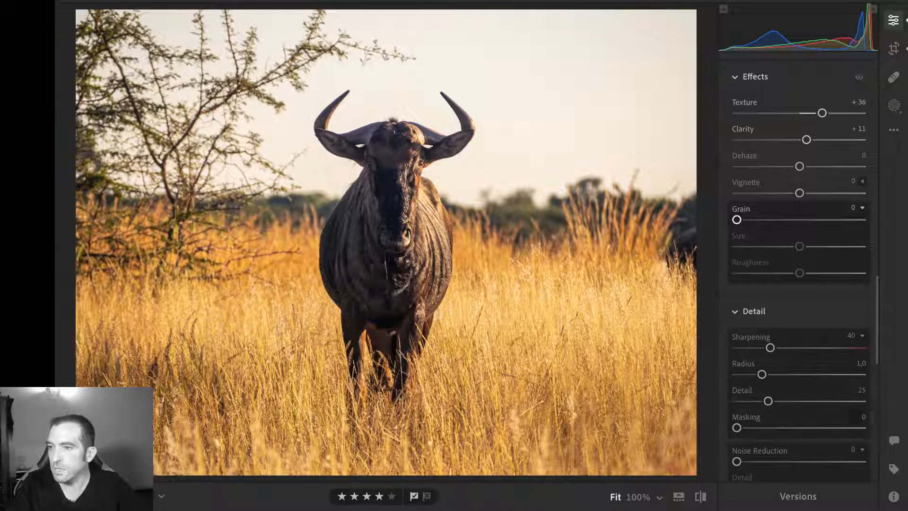
{"action": "left_click", "coordinate": [862, 207]}
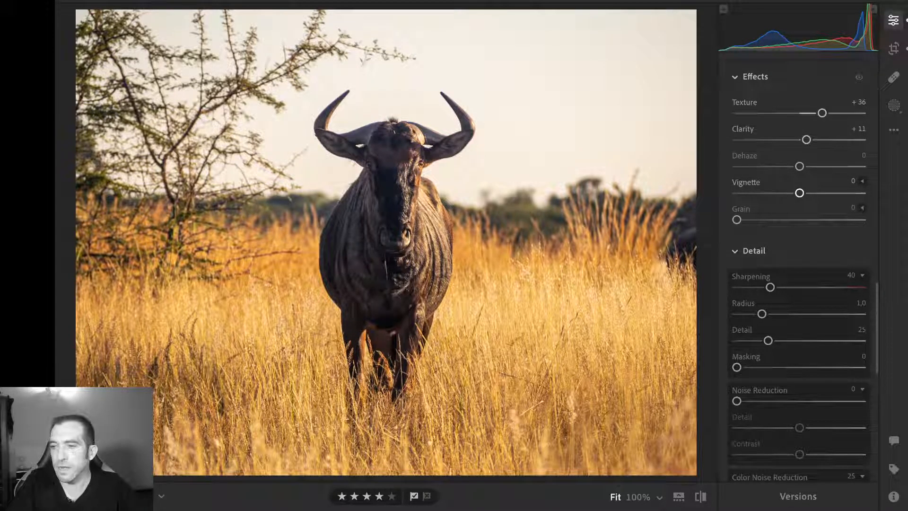
{"action": "left_click_drag", "start_coordinate": [799, 192], "coordinate": [740, 193]}
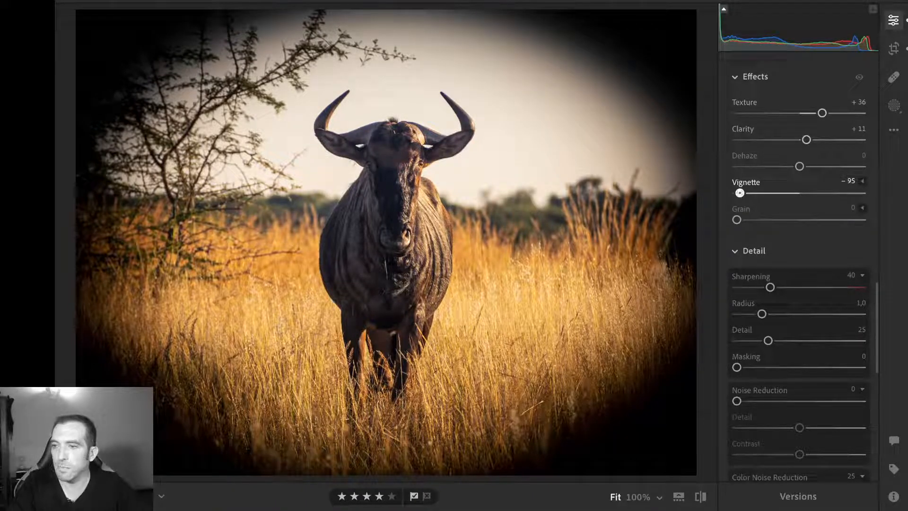
{"action": "left_click_drag", "start_coordinate": [739, 193], "coordinate": [784, 193]}
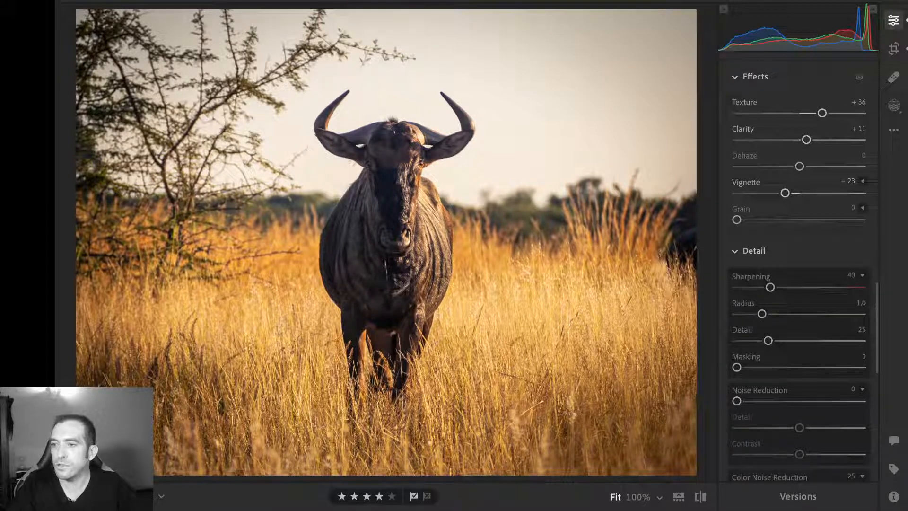
{"action": "left_click_drag", "start_coordinate": [784, 192], "coordinate": [813, 193]}
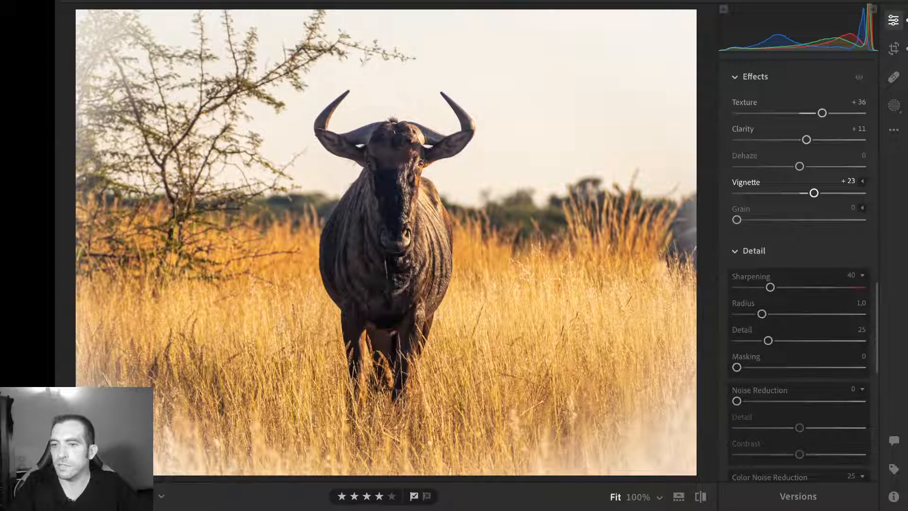
{"action": "left_click_drag", "start_coordinate": [813, 193], "coordinate": [788, 192]}
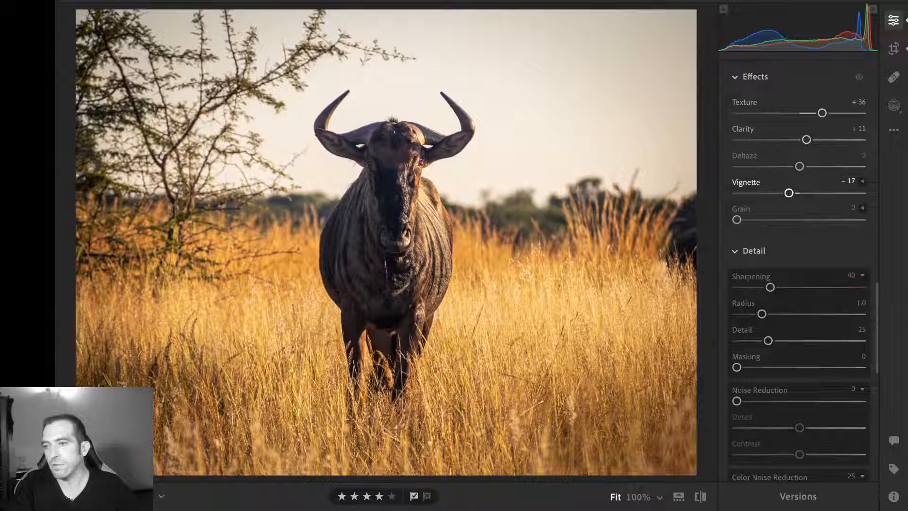
{"action": "left_click_drag", "start_coordinate": [789, 193], "coordinate": [808, 192]}
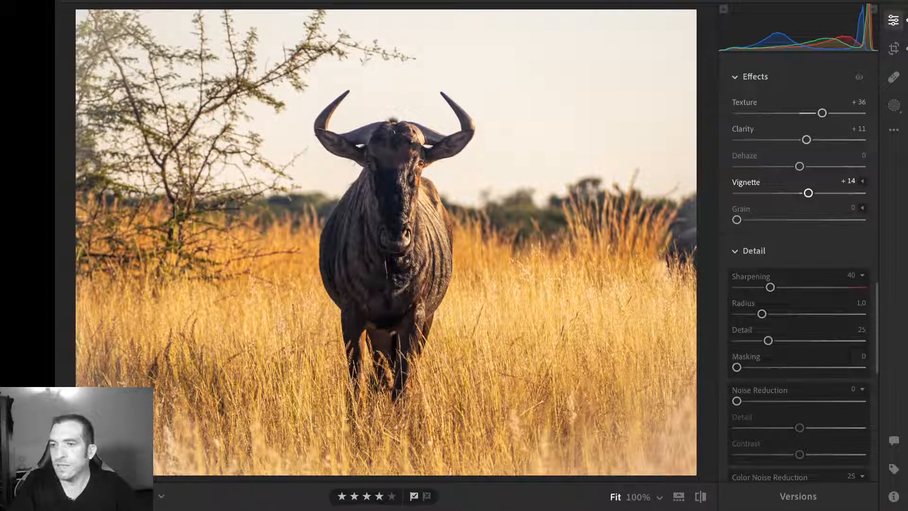
{"action": "left_click_drag", "start_coordinate": [808, 193], "coordinate": [771, 193]}
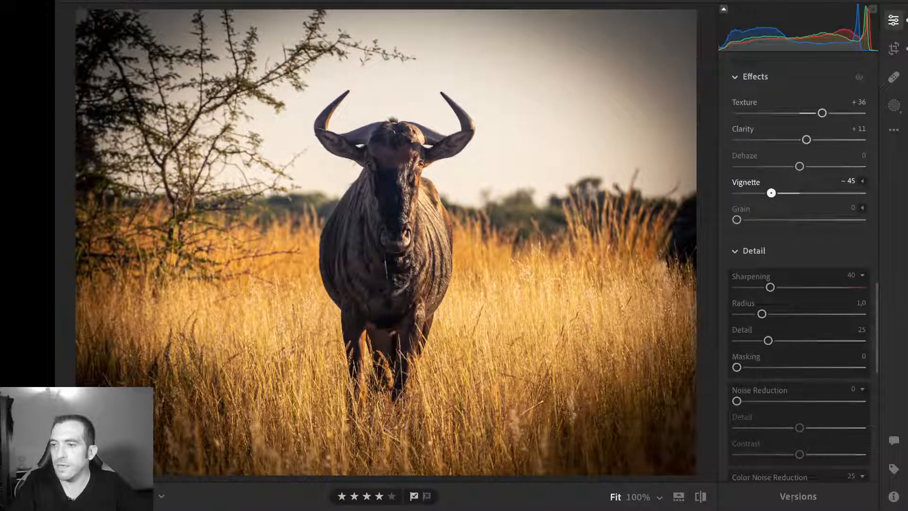
{"action": "double_click", "coordinate": [771, 193]}
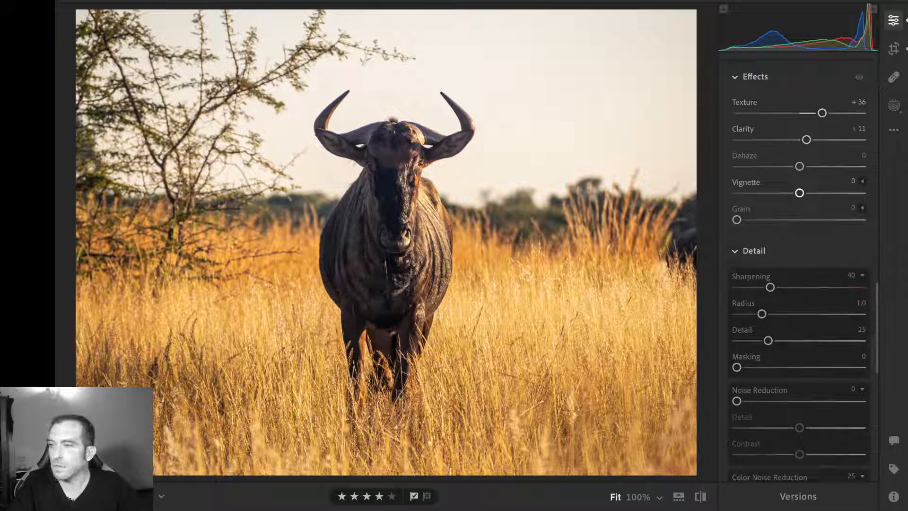
- Reveal the detailed Vignette and Grain settings and darken the photo's edges with Vignette at -70
{"action": "left_click", "coordinate": [861, 181]}
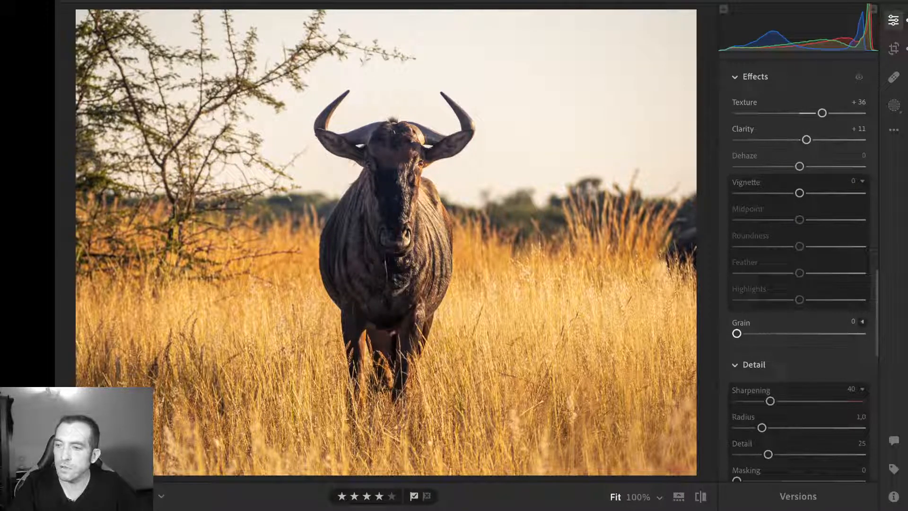
{"action": "left_click", "coordinate": [861, 321]}
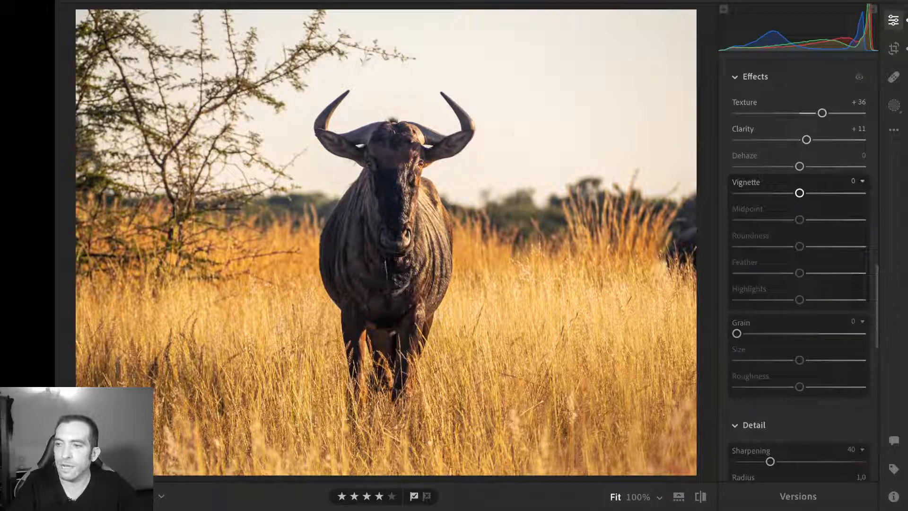
{"action": "left_click", "coordinate": [862, 181]}
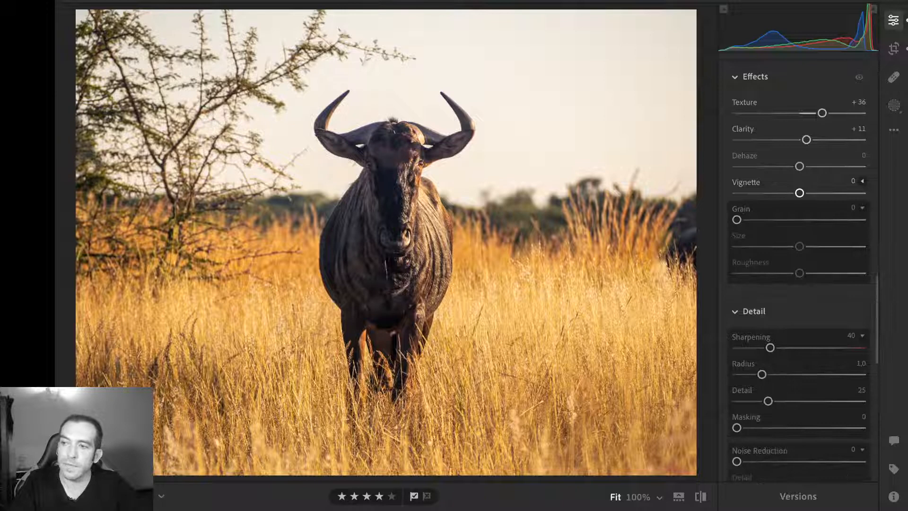
{"action": "left_click", "coordinate": [862, 181]}
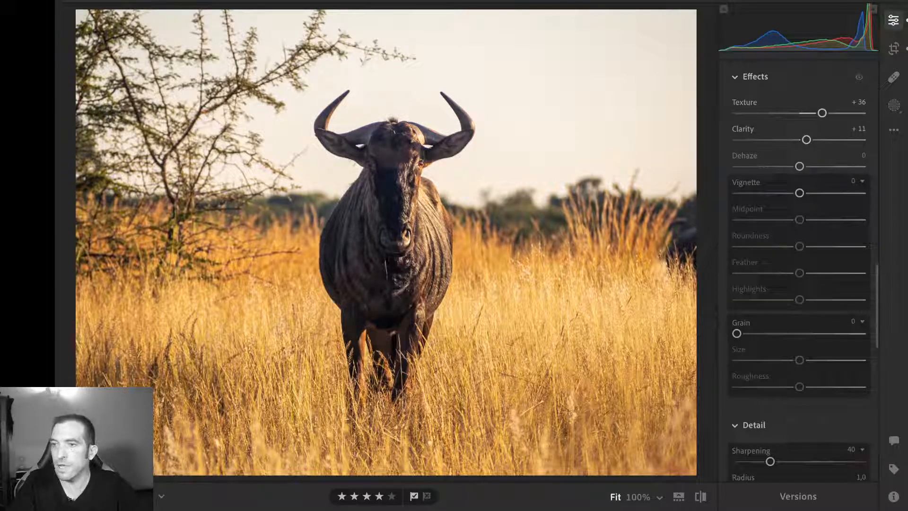
{"action": "left_click_drag", "start_coordinate": [799, 192], "coordinate": [761, 193]}
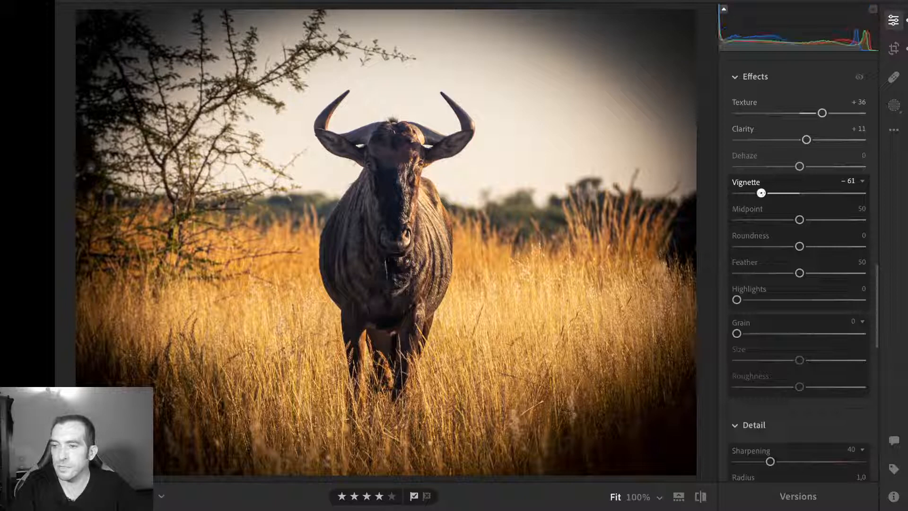
{"action": "left_click_drag", "start_coordinate": [761, 193], "coordinate": [755, 193]}
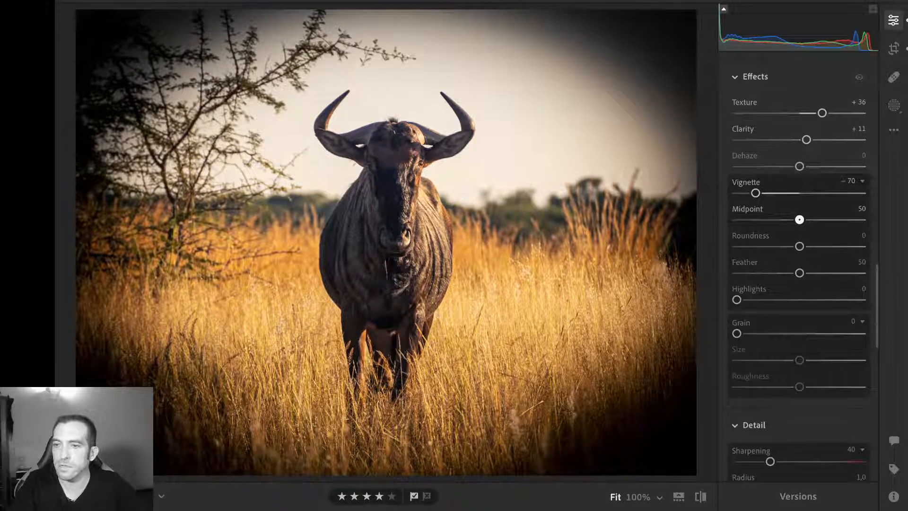
- Try the vignette's Midpoint at 75, 84, 63 and 28 and its amount at -15, and set Vignette to -72 and Midpoint to 21
{"action": "left_click_drag", "start_coordinate": [799, 219], "coordinate": [830, 219]}
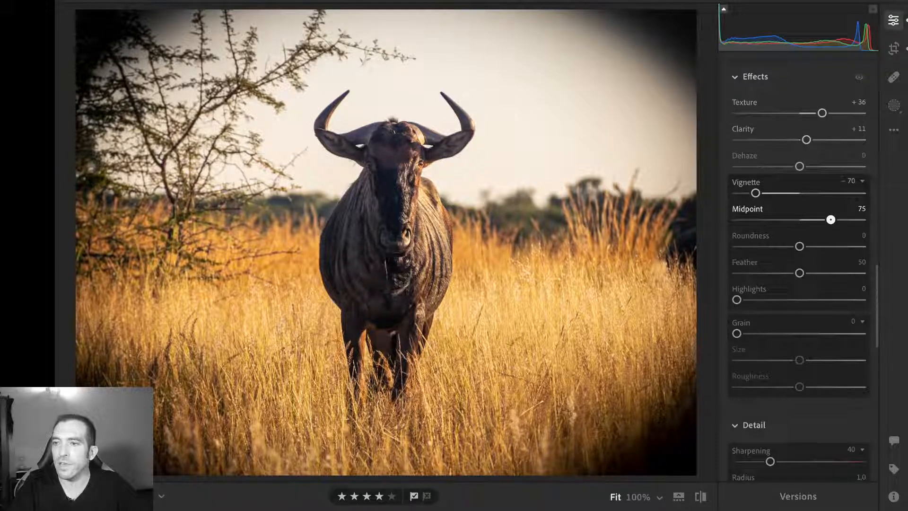
{"action": "left_click_drag", "start_coordinate": [830, 219], "coordinate": [840, 219]}
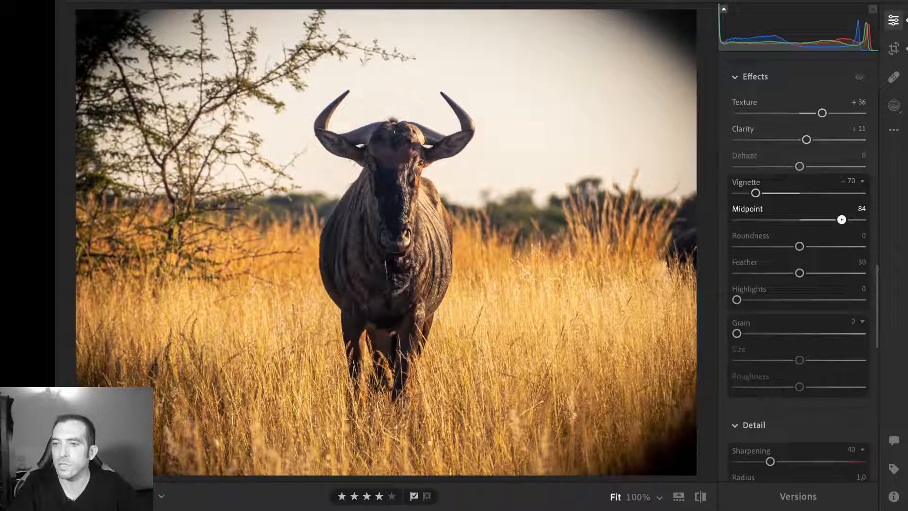
{"action": "left_click_drag", "start_coordinate": [841, 219], "coordinate": [815, 219]}
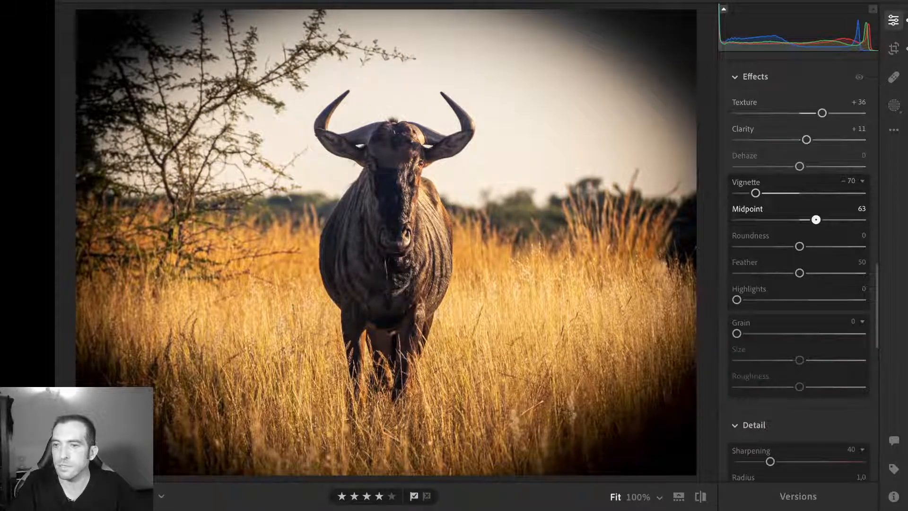
{"action": "left_click_drag", "start_coordinate": [815, 219], "coordinate": [771, 219]}
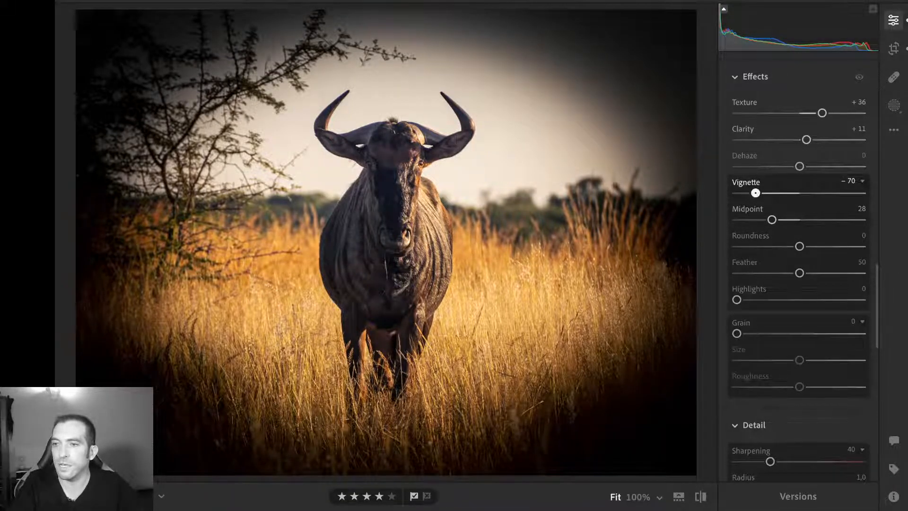
{"action": "left_click_drag", "start_coordinate": [755, 192], "coordinate": [789, 193]}
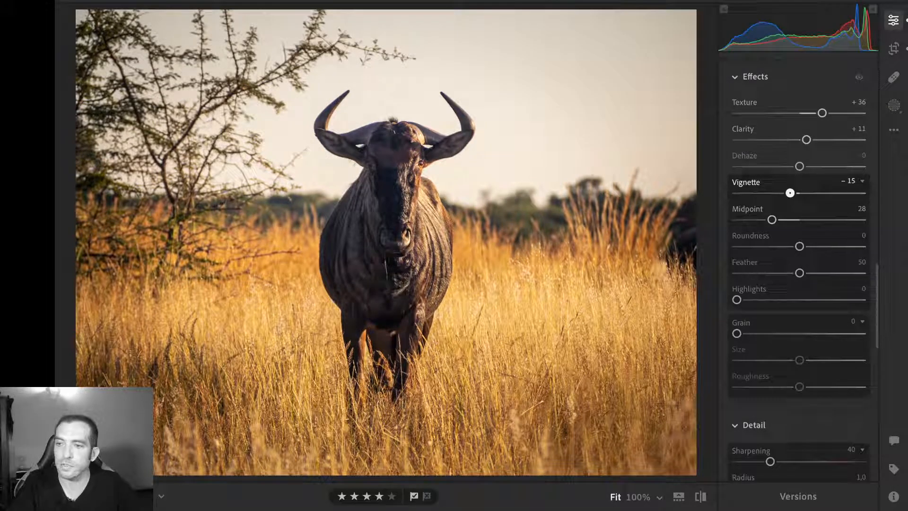
{"action": "left_click_drag", "start_coordinate": [790, 192], "coordinate": [763, 220]}
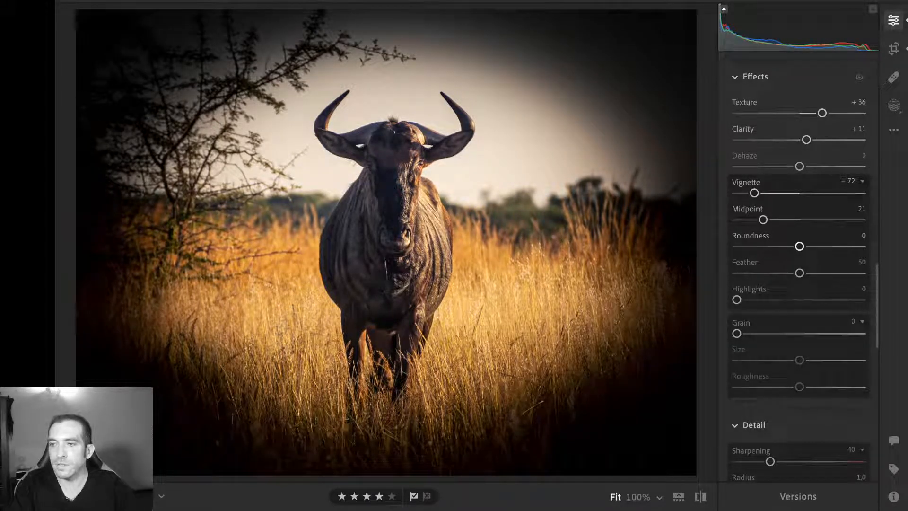
- Try the vignette's Roundness at -83 and +60, and set it to -27
{"action": "left_click_drag", "start_coordinate": [799, 245], "coordinate": [747, 246]}
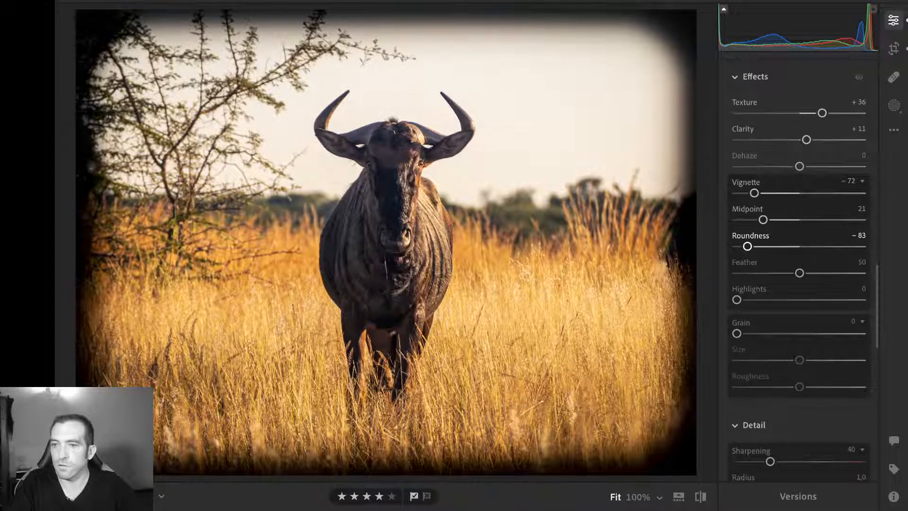
{"action": "left_click_drag", "start_coordinate": [747, 245], "coordinate": [837, 246]}
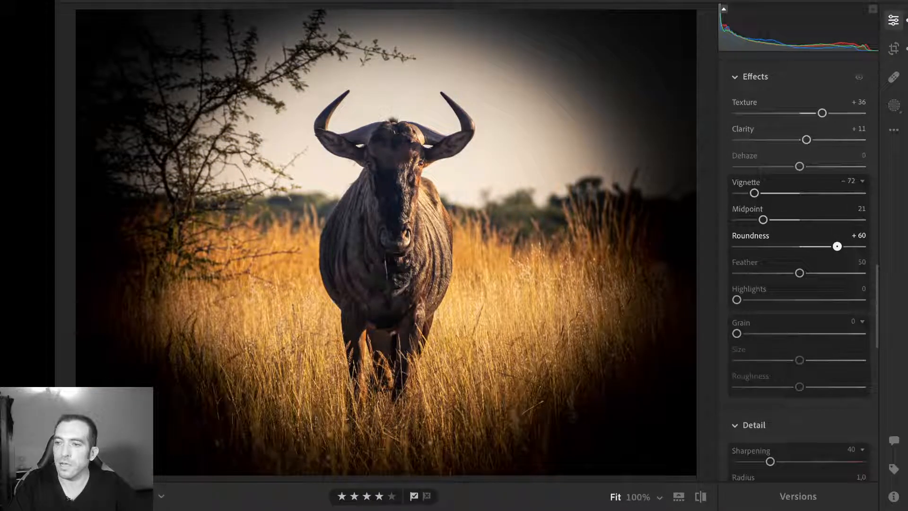
{"action": "left_click_drag", "start_coordinate": [837, 246], "coordinate": [782, 246]}
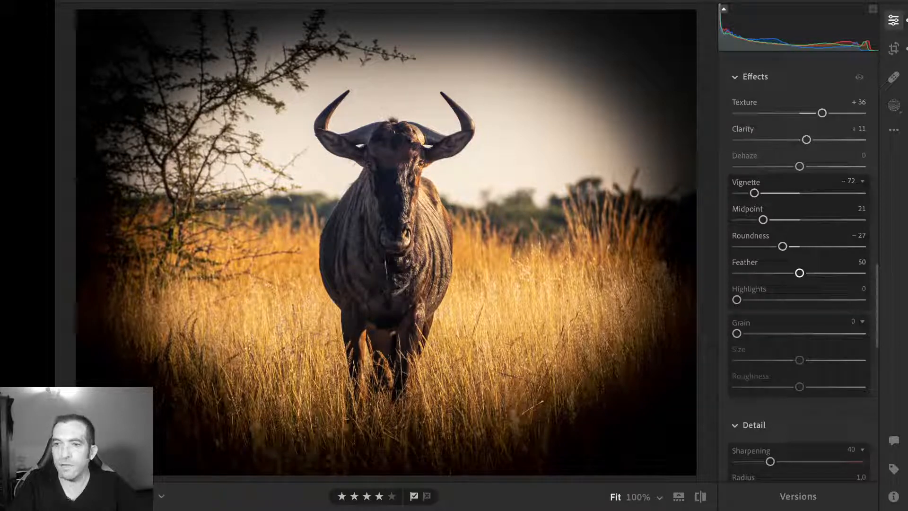
- Try the vignette's Feather at 0 and 100, and return it to 50
{"action": "left_click_drag", "start_coordinate": [798, 273], "coordinate": [737, 272]}
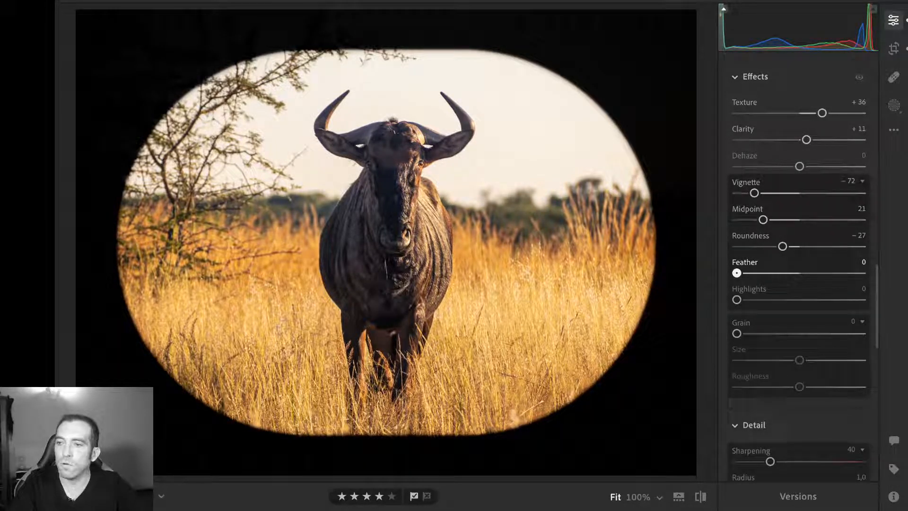
{"action": "left_click_drag", "start_coordinate": [736, 273], "coordinate": [862, 273]}
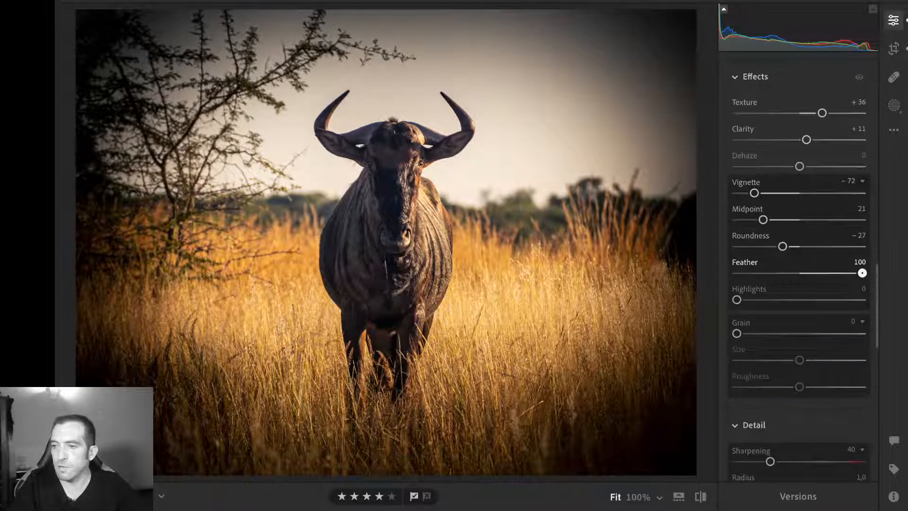
{"action": "left_click_drag", "start_coordinate": [862, 273], "coordinate": [799, 273]}
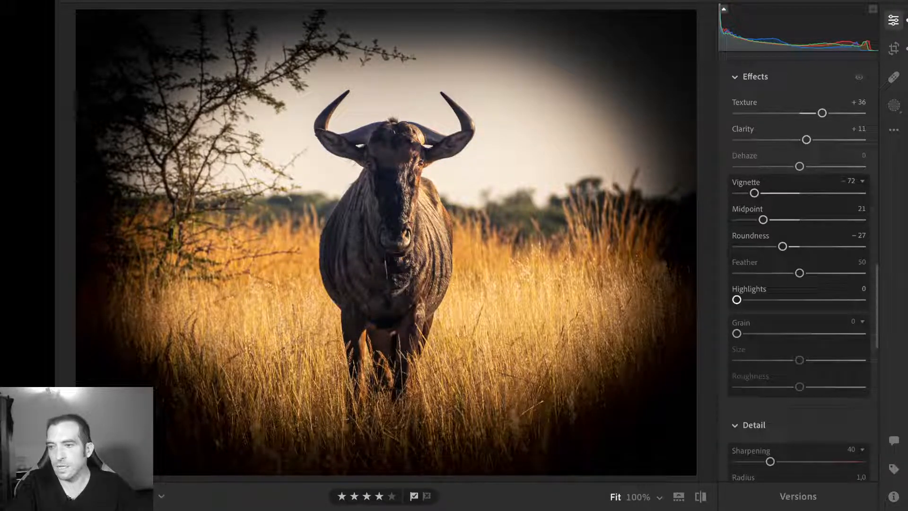
- Try the vignette's Highlights at 64 and 47, and reset it to 0
{"action": "left_click_drag", "start_coordinate": [736, 299], "coordinate": [817, 300]}
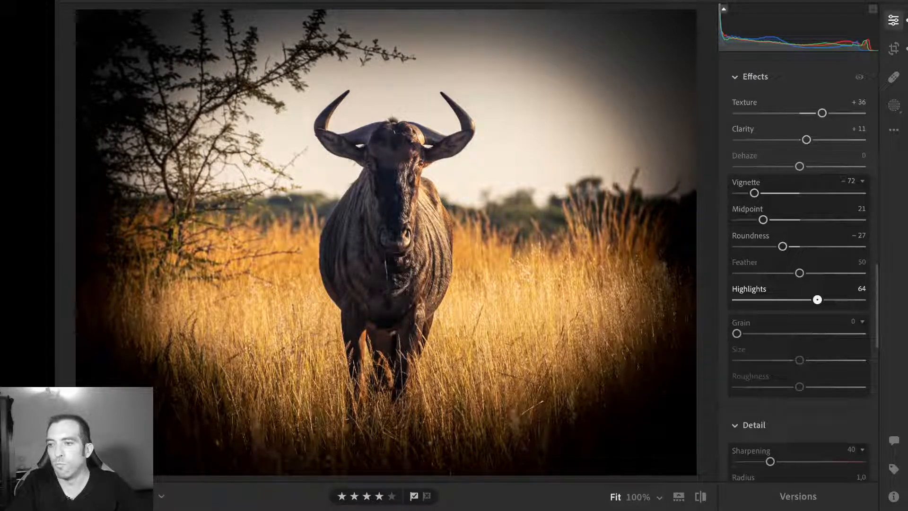
{"action": "left_click_drag", "start_coordinate": [817, 299], "coordinate": [795, 300]}
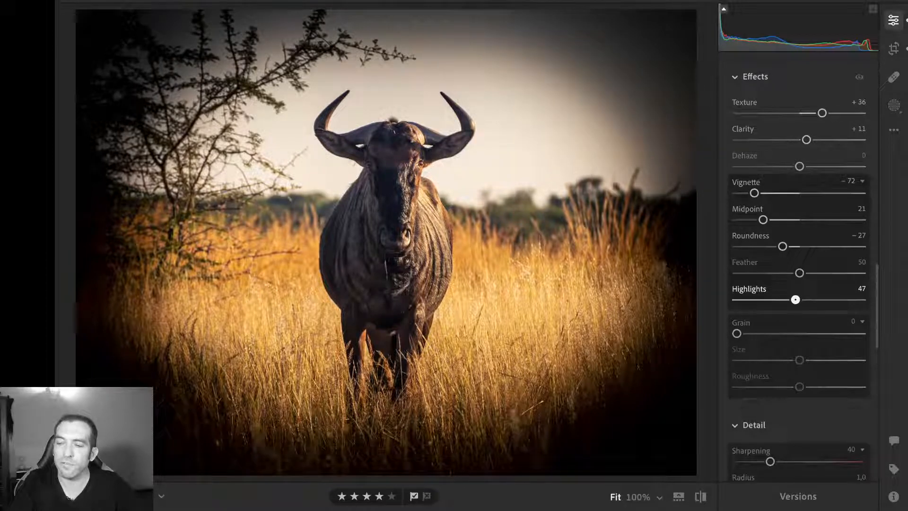
{"action": "double_click", "coordinate": [795, 300]}
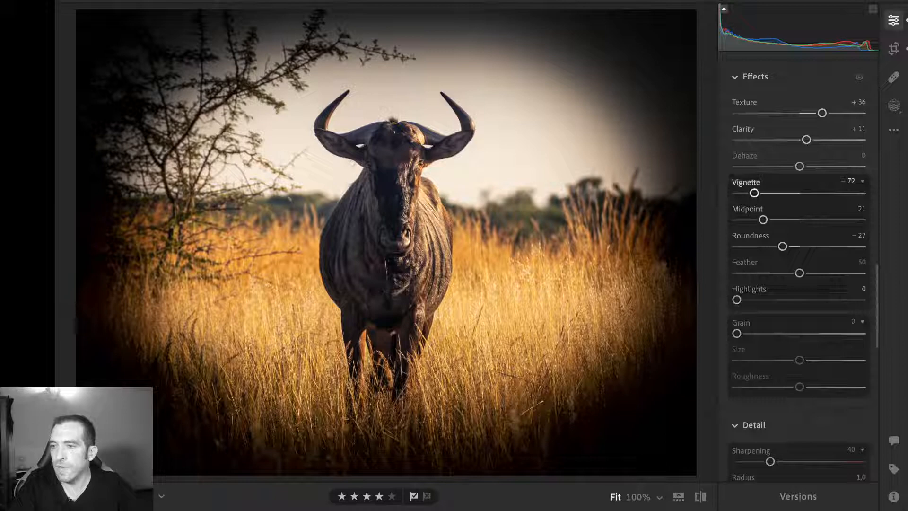
- Set the vignette amount to -12
{"action": "left_click_drag", "start_coordinate": [753, 193], "coordinate": [791, 192]}
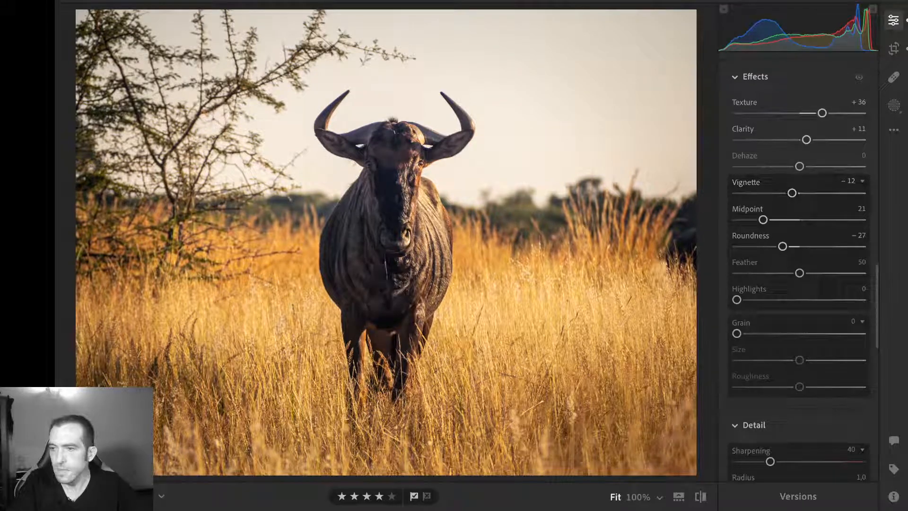
- View the photo at 100% and try the Grain effect at 26 and 72
{"action": "scroll", "coordinate": [752, 294], "scroll_direction": "down", "scroll_amount": 3}
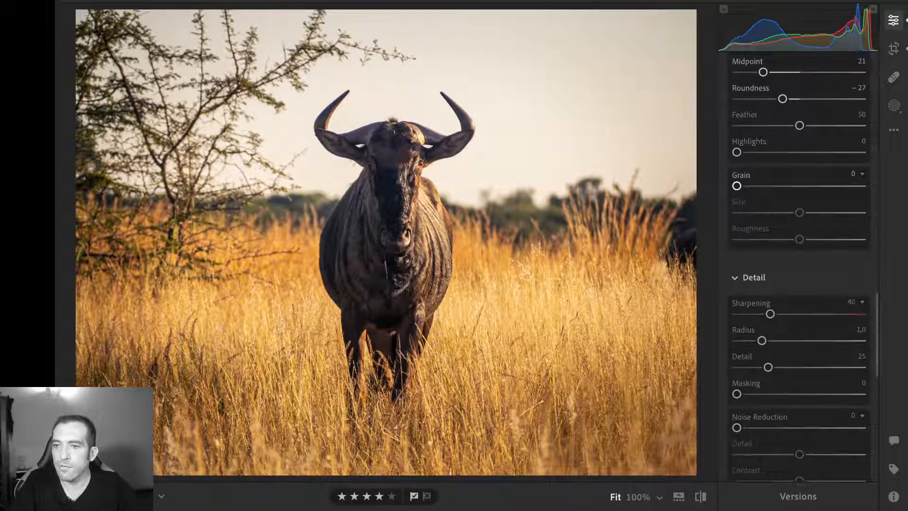
{"action": "key", "text": "z"}
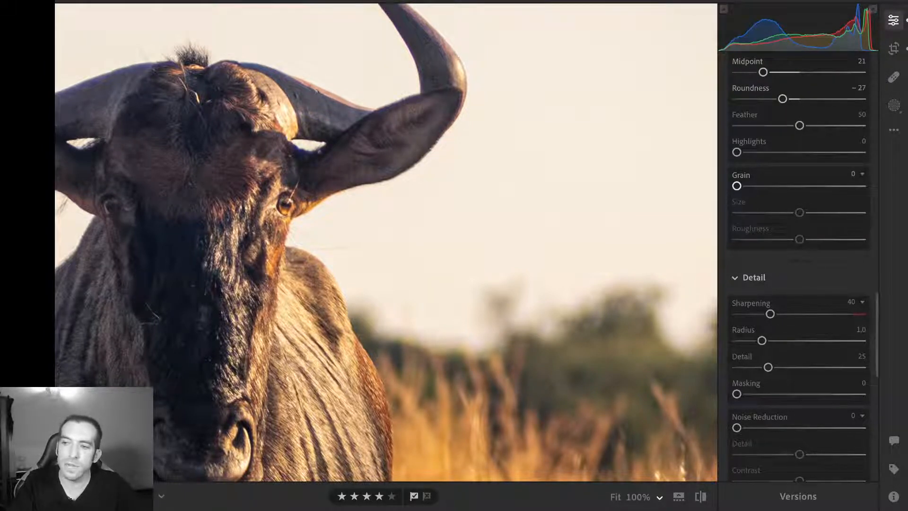
{"action": "left_click", "coordinate": [862, 174]}
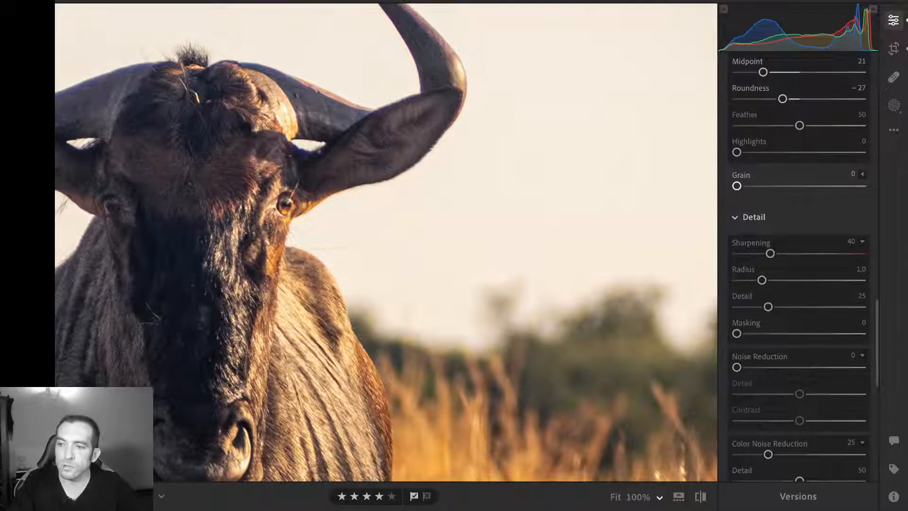
{"action": "left_click", "coordinate": [862, 174]}
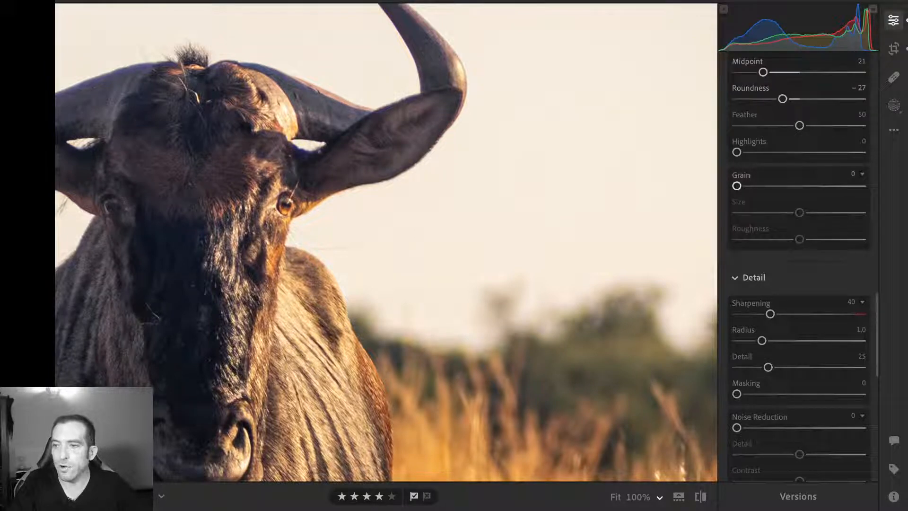
{"action": "left_click_drag", "start_coordinate": [737, 186], "coordinate": [769, 185]}
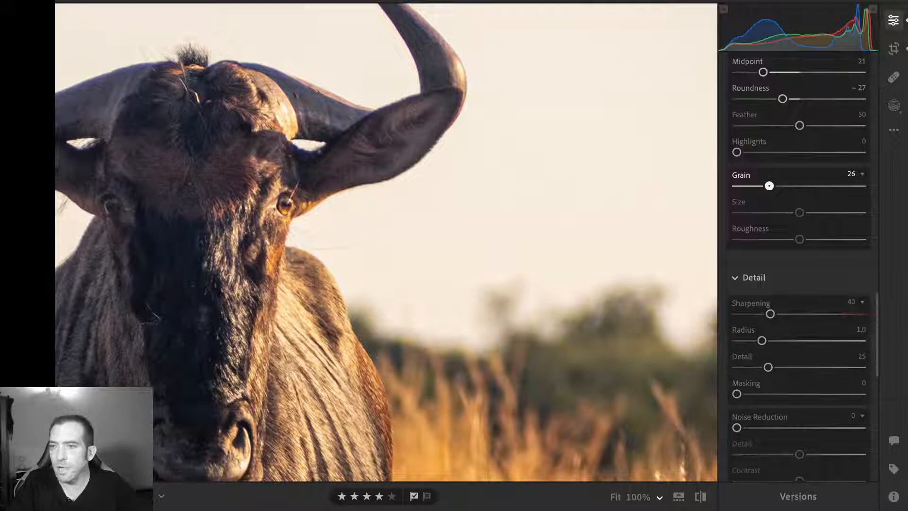
{"action": "left_click_drag", "start_coordinate": [769, 186], "coordinate": [826, 186]}
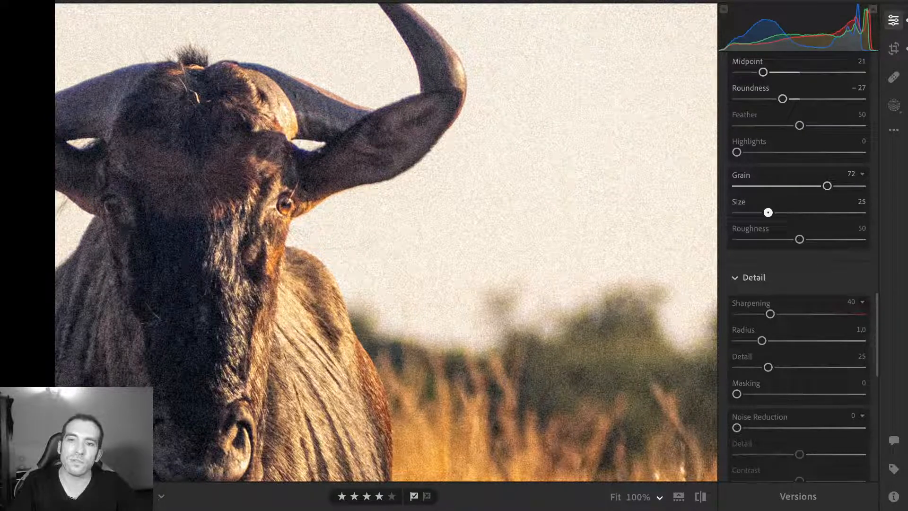
- Try the grain's Size and Roughness each at 0 and 100, and reset Roughness to 50 and Size to 25
{"action": "left_click_drag", "start_coordinate": [768, 212], "coordinate": [736, 212]}
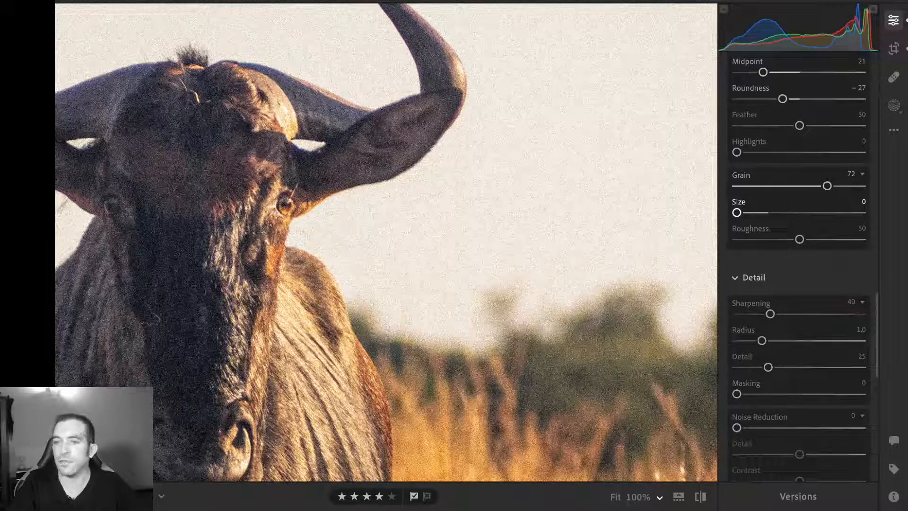
{"action": "left_click_drag", "start_coordinate": [736, 212], "coordinate": [862, 212]}
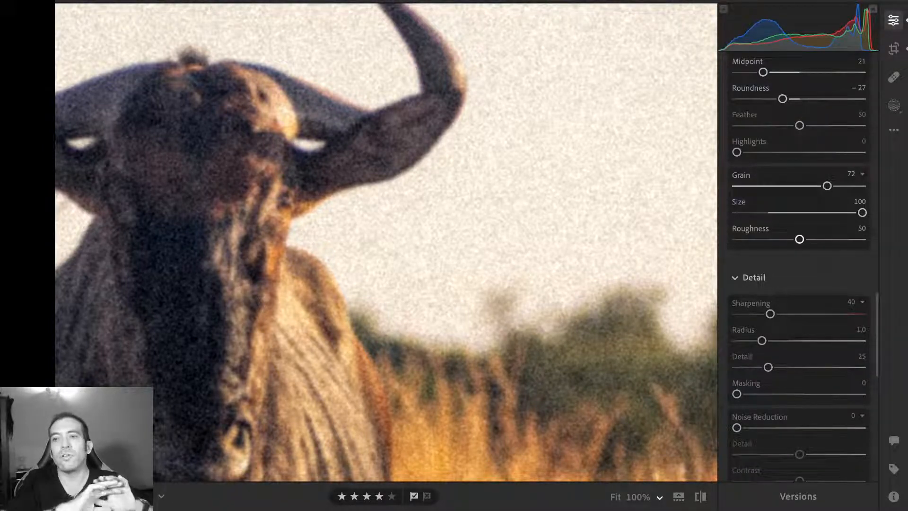
{"action": "left_click_drag", "start_coordinate": [799, 238], "coordinate": [736, 238]}
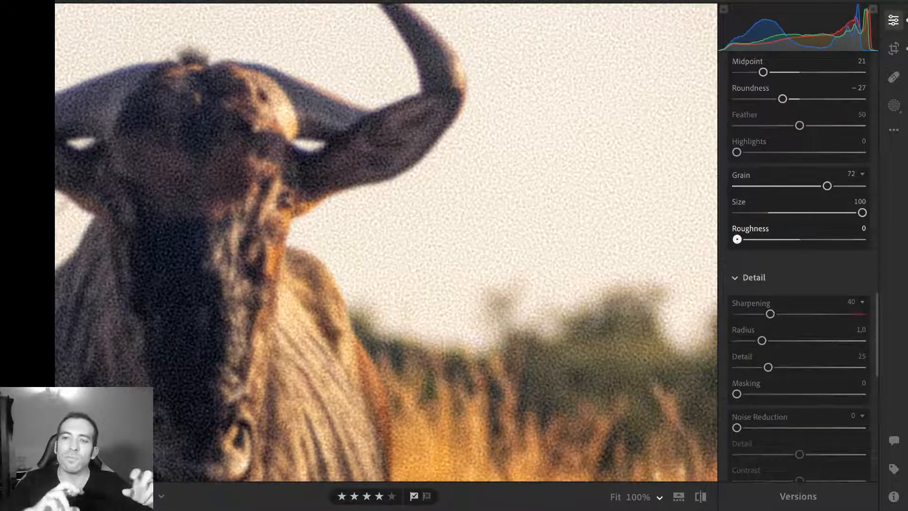
{"action": "left_click_drag", "start_coordinate": [736, 238], "coordinate": [862, 239]}
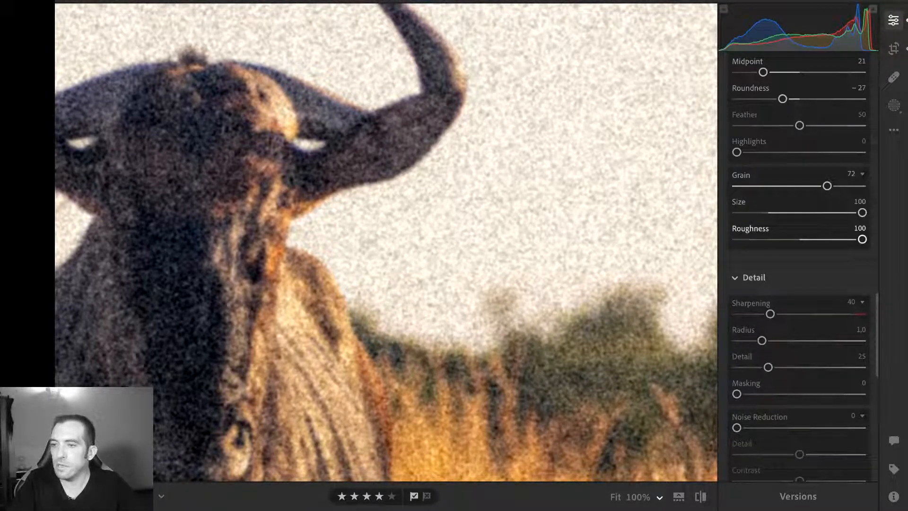
{"action": "double_click", "coordinate": [862, 239]}
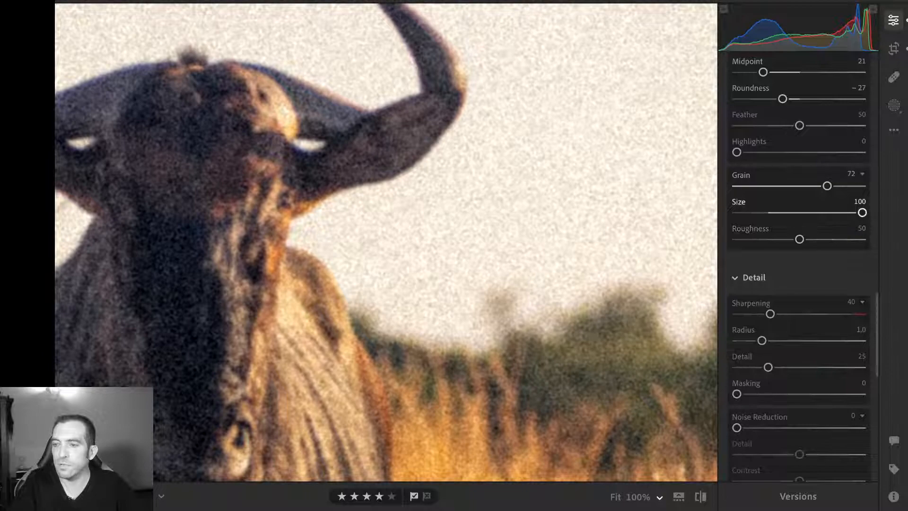
{"action": "double_click", "coordinate": [862, 213]}
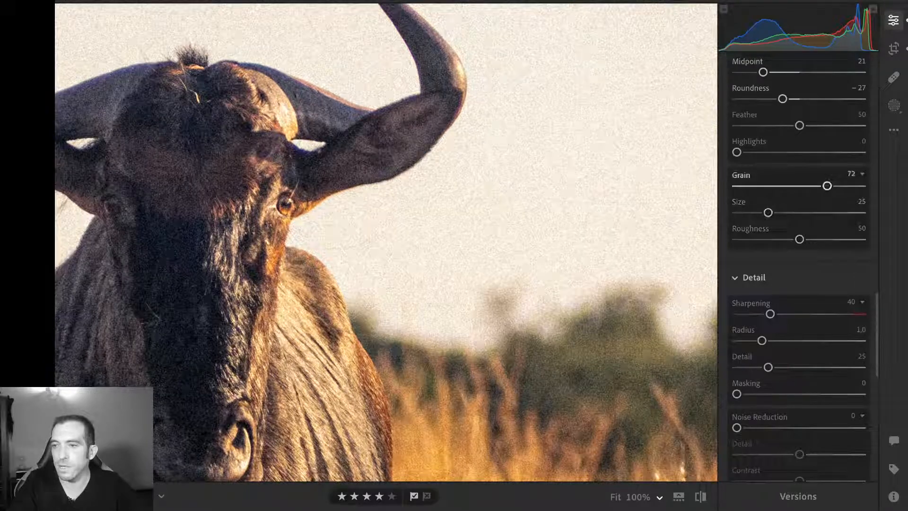
- Try Grain at 16 and 11, and set it to 9
{"action": "left_click_drag", "start_coordinate": [827, 186], "coordinate": [757, 185]}
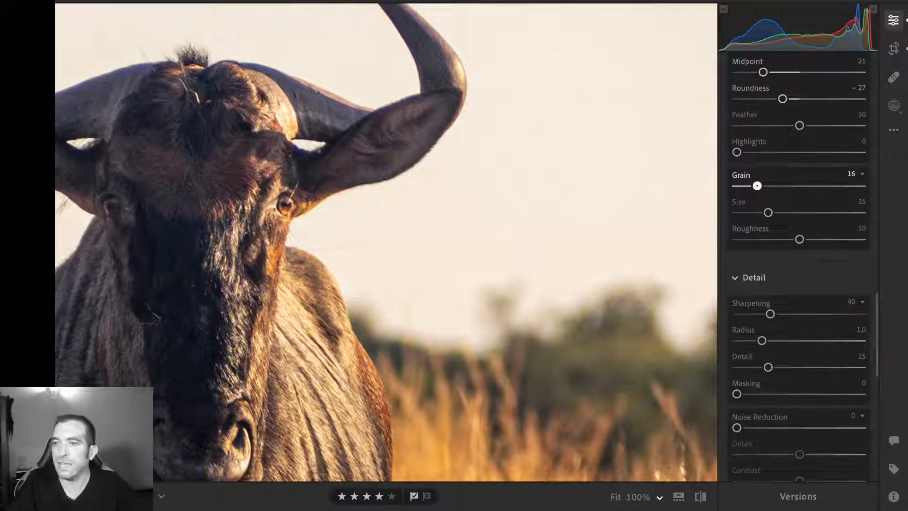
{"action": "left_click_drag", "start_coordinate": [757, 186], "coordinate": [750, 186]}
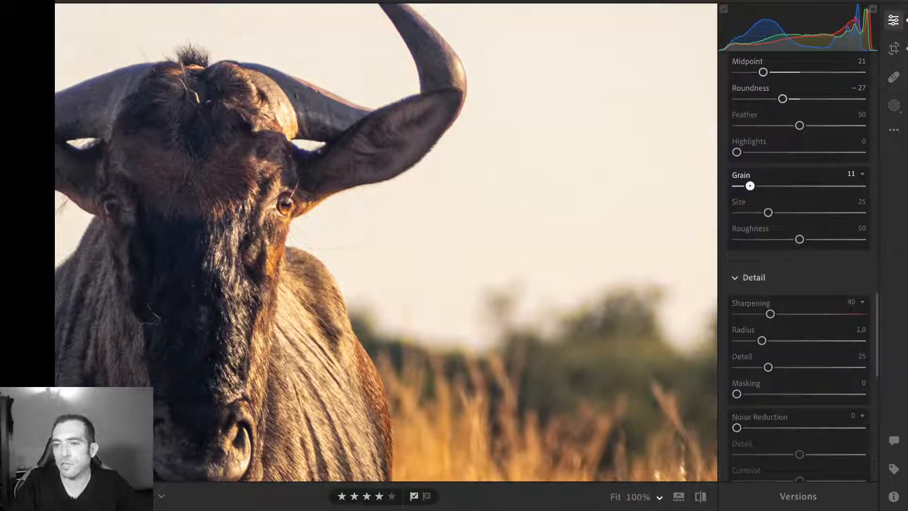
{"action": "left_click_drag", "start_coordinate": [749, 186], "coordinate": [748, 185]}
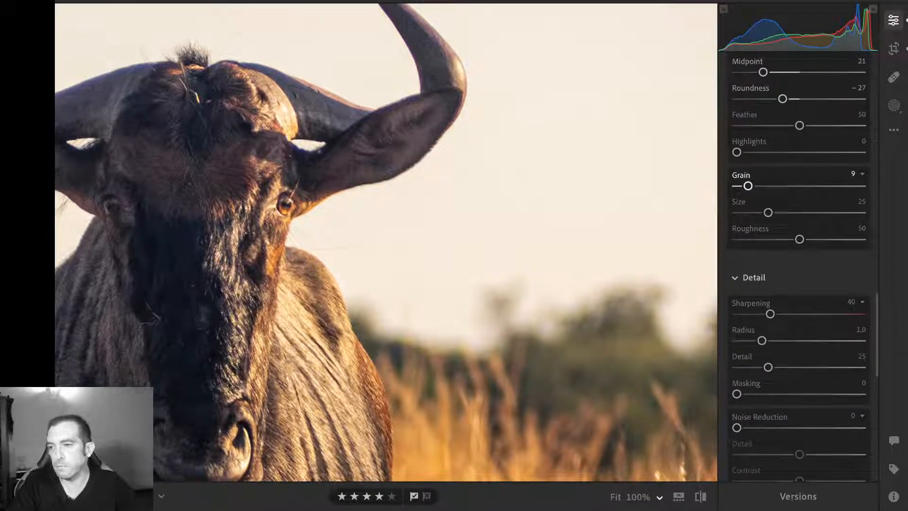
- Try Sharpening at 102, set it to 103, and collapse and re-expand its additional settings
{"action": "scroll", "coordinate": [798, 268], "scroll_direction": "down", "scroll_amount": 1}
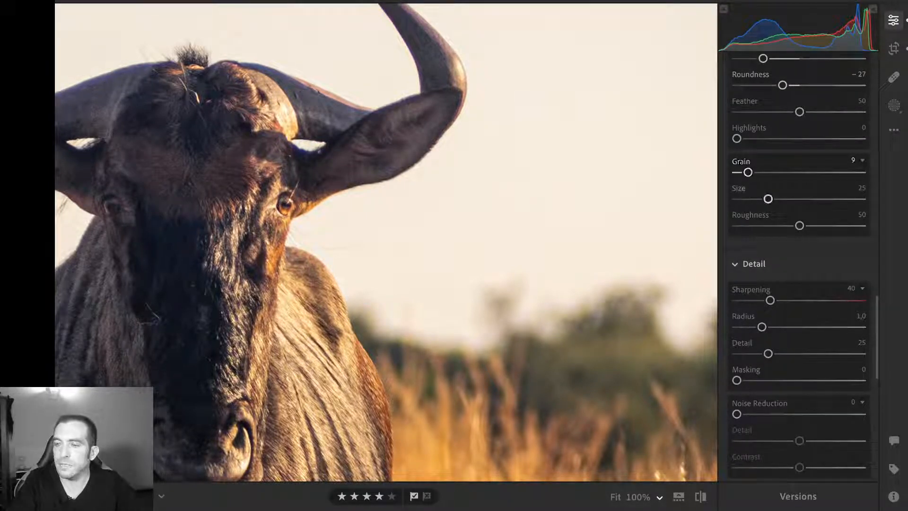
{"action": "scroll", "coordinate": [799, 266], "scroll_direction": "down", "scroll_amount": 5}
{"action": "scroll", "coordinate": [799, 267], "scroll_direction": "down", "scroll_amount": 1}
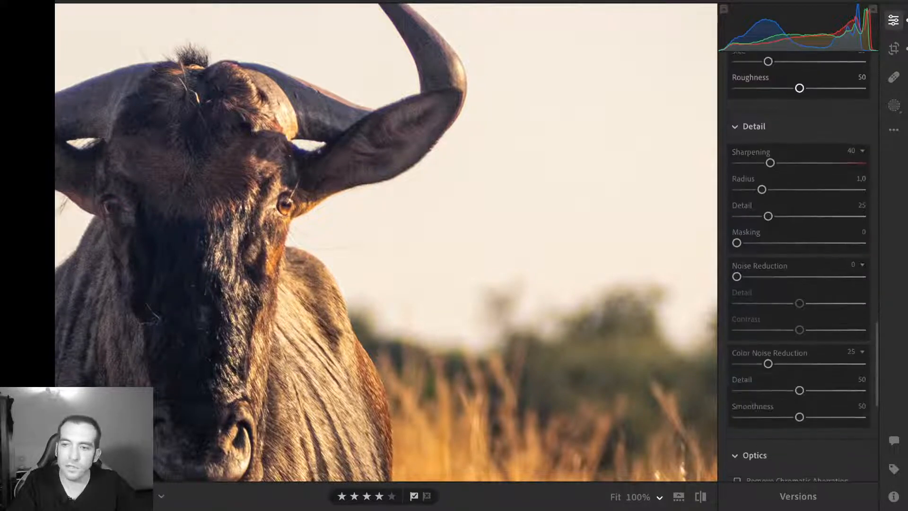
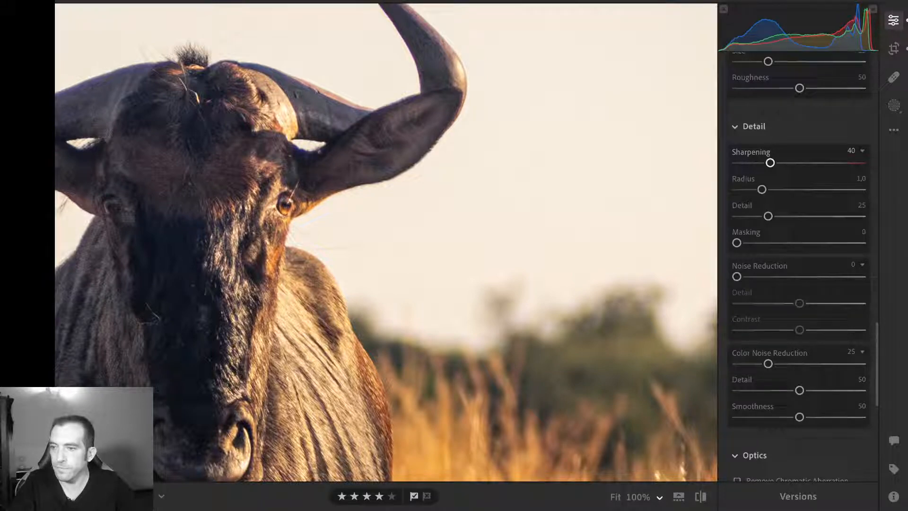
{"action": "left_click_drag", "start_coordinate": [769, 162], "coordinate": [822, 162]}
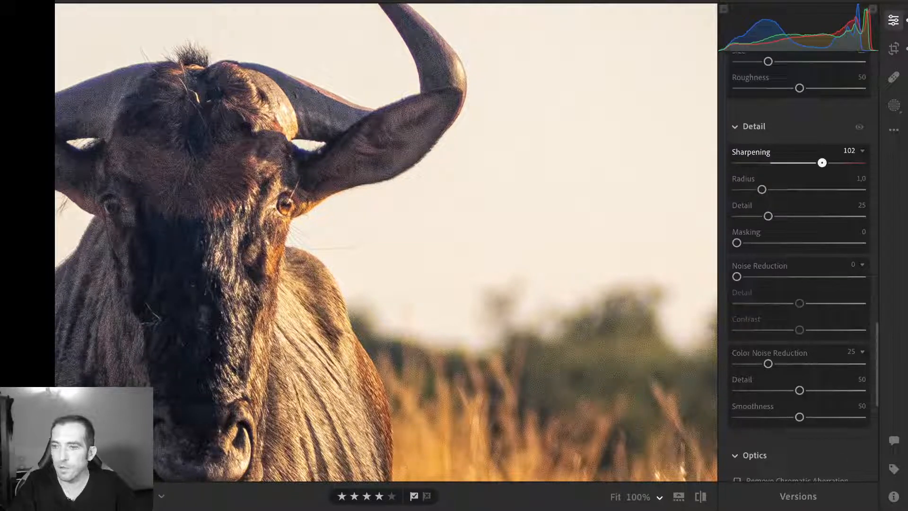
{"action": "left_click_drag", "start_coordinate": [822, 163], "coordinate": [822, 163]}
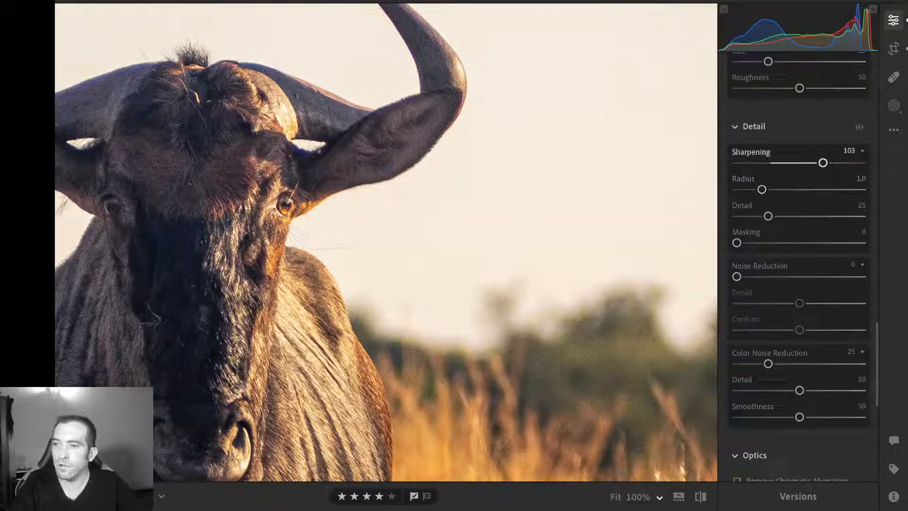
{"action": "left_click", "coordinate": [861, 150]}
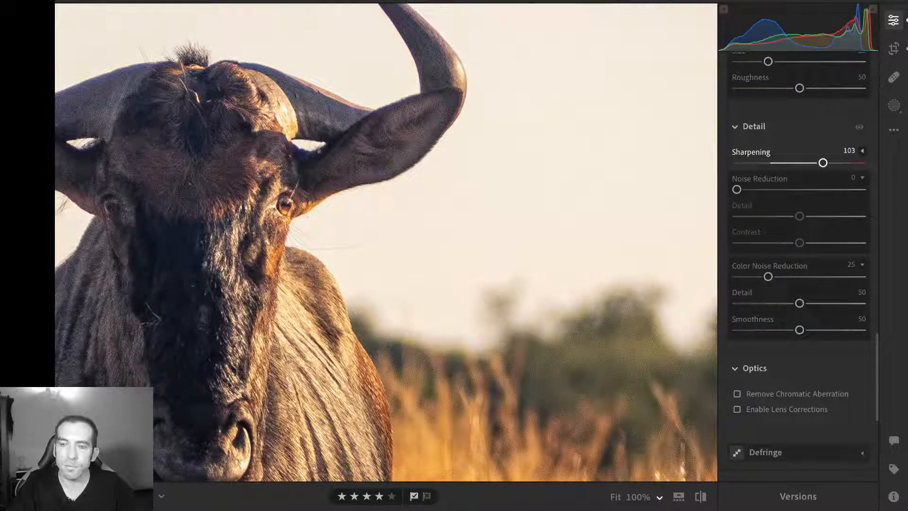
{"action": "left_click", "coordinate": [861, 151]}
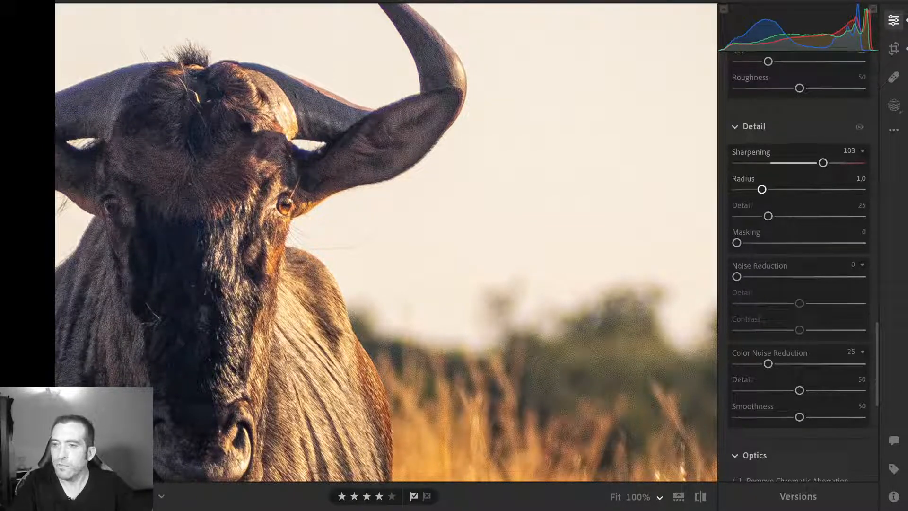
- Try the sharpening Radius at 0.5, 1.9, 2.1, 0.8 and 1.7, and return it to 1.0
{"action": "left_click_drag", "start_coordinate": [762, 189], "coordinate": [736, 189]}
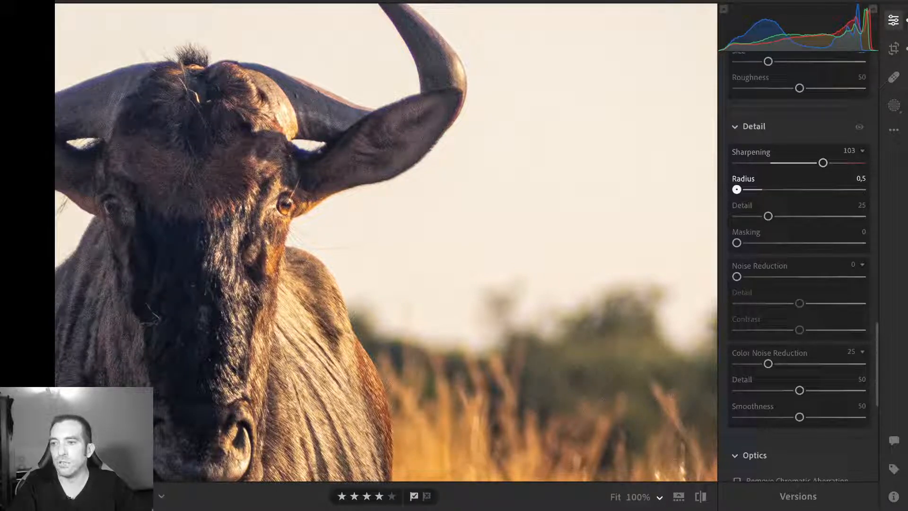
{"action": "left_click_drag", "start_coordinate": [737, 189], "coordinate": [807, 189]}
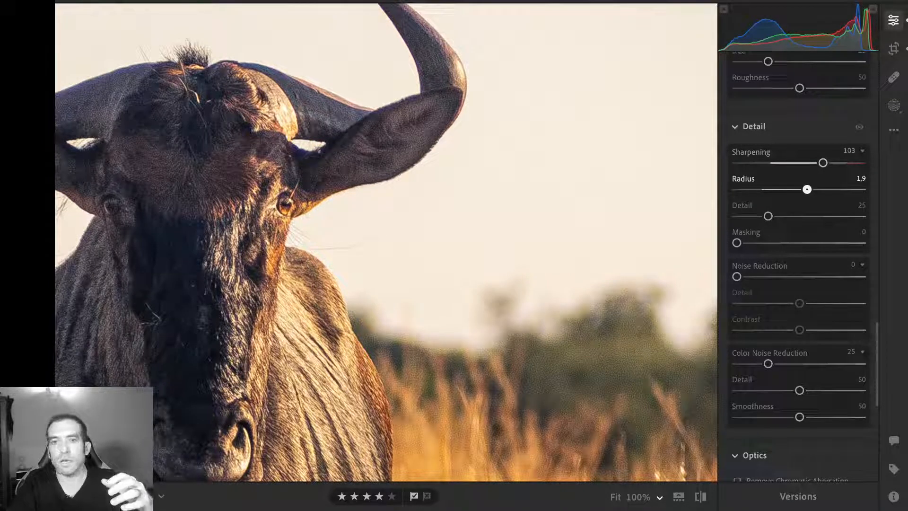
{"action": "left_click_drag", "start_coordinate": [807, 189], "coordinate": [817, 189]}
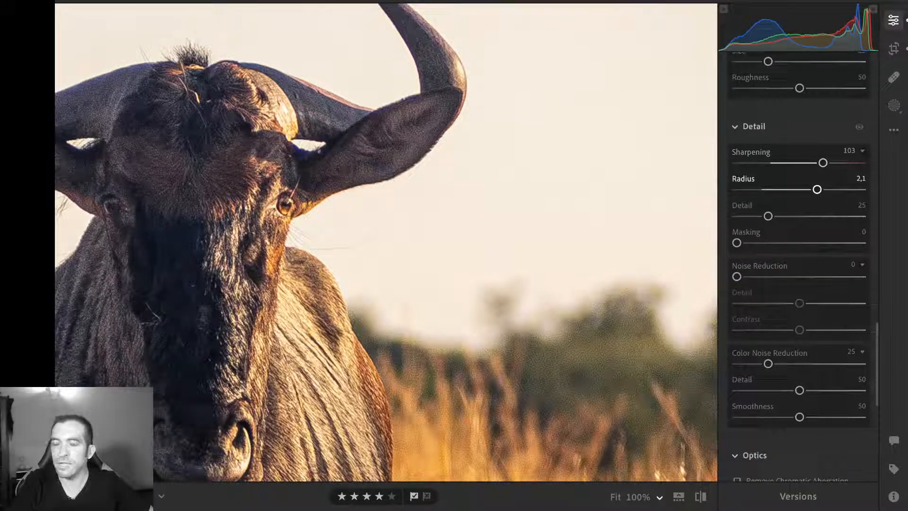
{"action": "left_click_drag", "start_coordinate": [816, 189], "coordinate": [736, 189]}
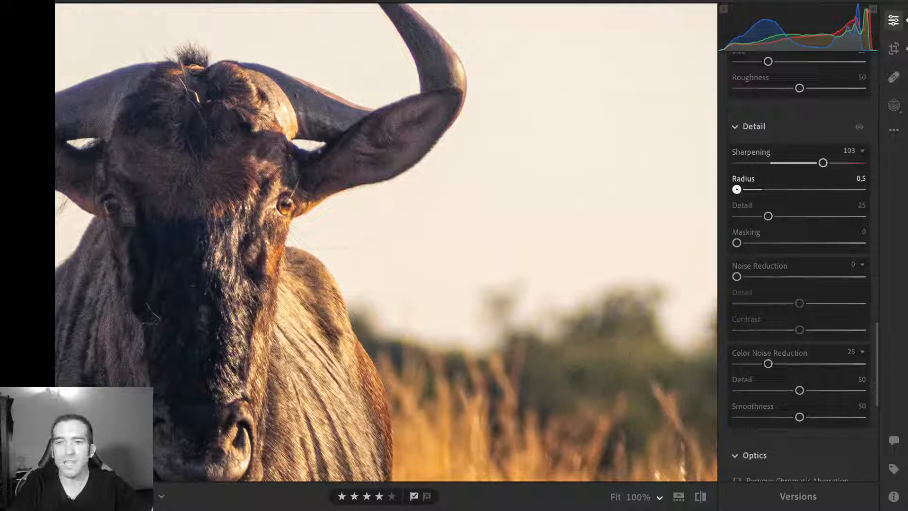
{"action": "left_click_drag", "start_coordinate": [736, 189], "coordinate": [751, 189]}
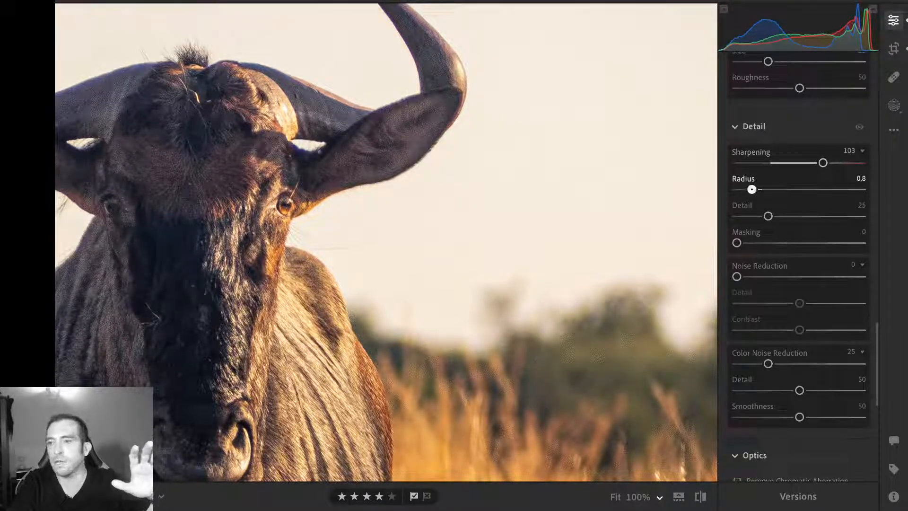
{"action": "left_click_drag", "start_coordinate": [751, 189], "coordinate": [796, 190]}
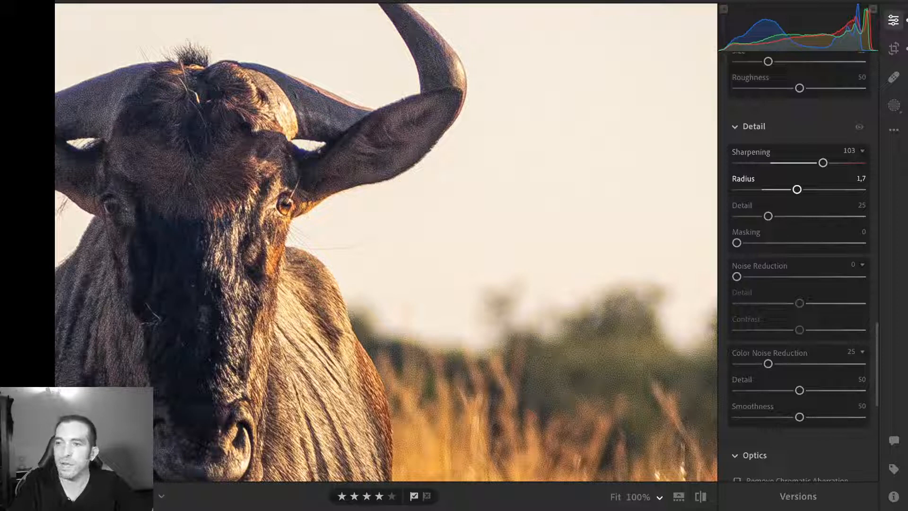
{"action": "left_click_drag", "start_coordinate": [797, 189], "coordinate": [761, 189]}
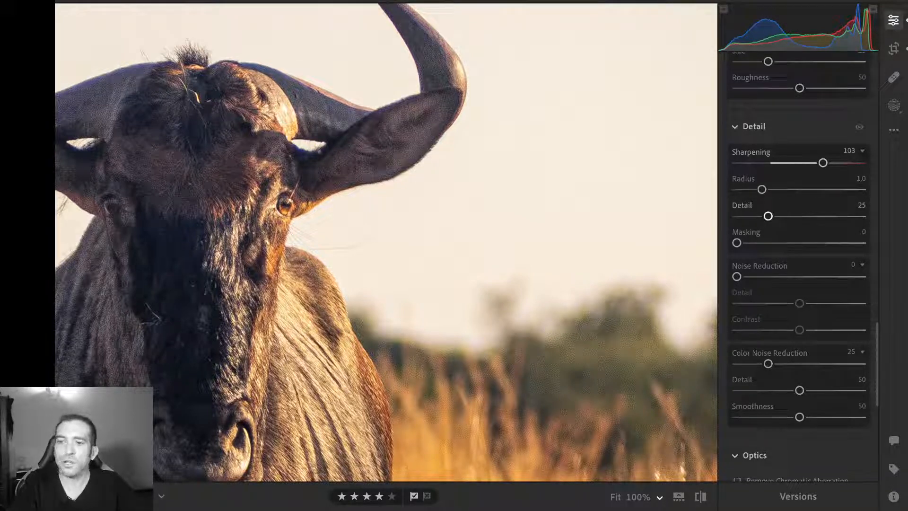
- Try the sharpening Detail at 0 and 59, and return it to 25
{"action": "left_click_drag", "start_coordinate": [768, 216], "coordinate": [736, 215]}
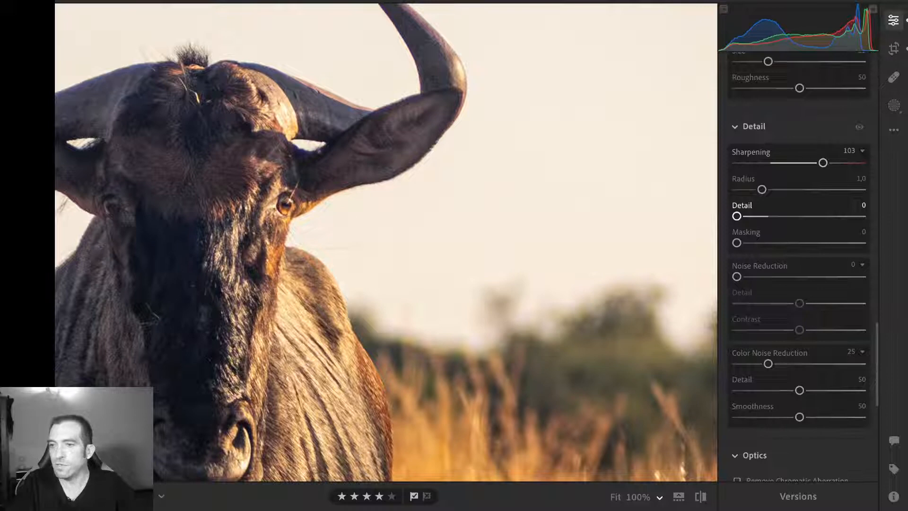
{"action": "left_click_drag", "start_coordinate": [736, 216], "coordinate": [811, 216]}
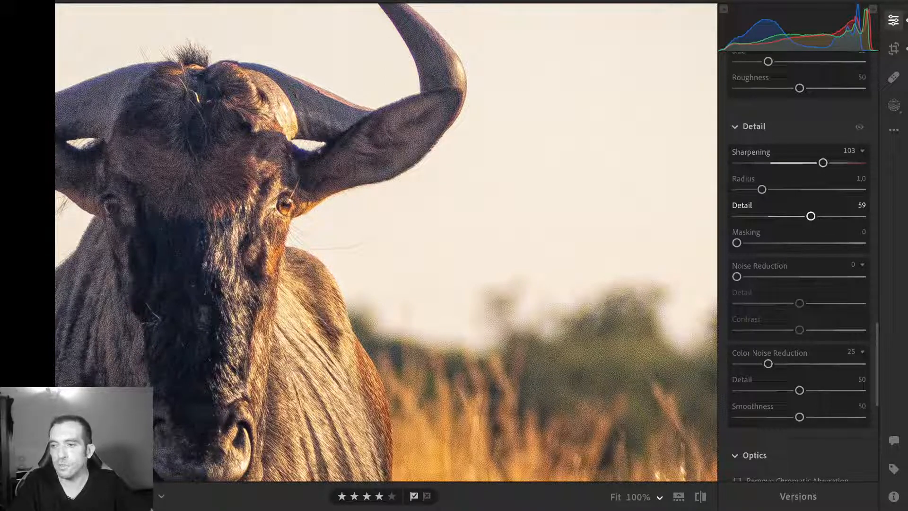
{"action": "key", "text": "ctrl+z"}
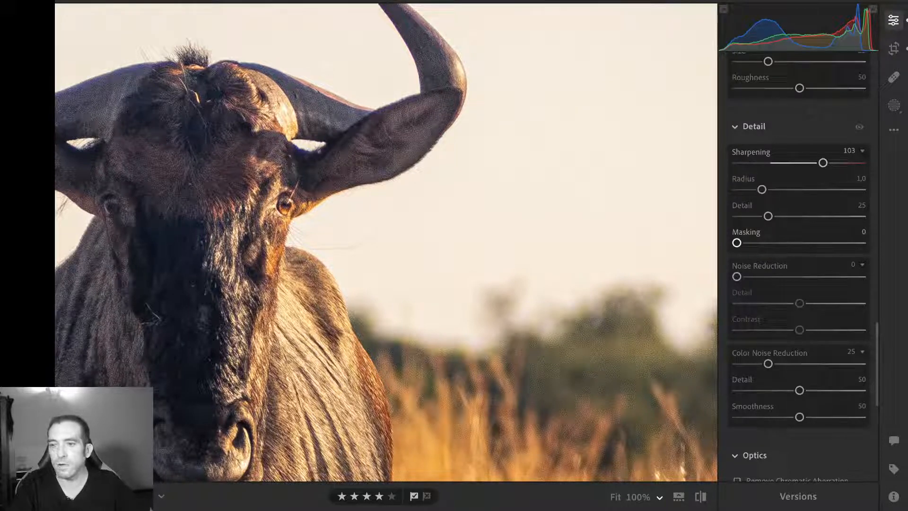
- Preview the sharpening mask in black and white, try Masking at 42, and set it to 100
{"action": "key", "text": "alt"}
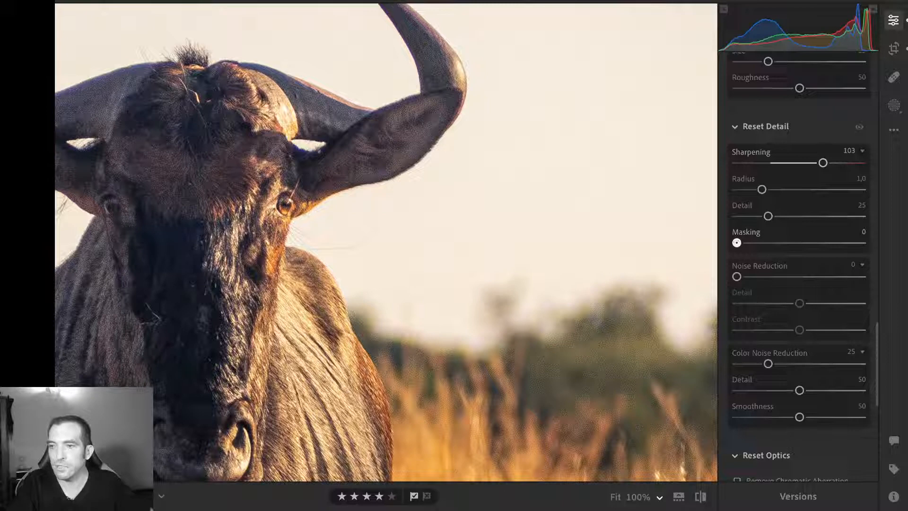
{"action": "mouse_move", "coordinate": [737, 243]}
{"action": "left_mouse_down"}
{"action": "mouse_move", "coordinate": [760, 242]}
{"action": "mouse_move", "coordinate": [737, 243]}
{"action": "left_mouse_up"}
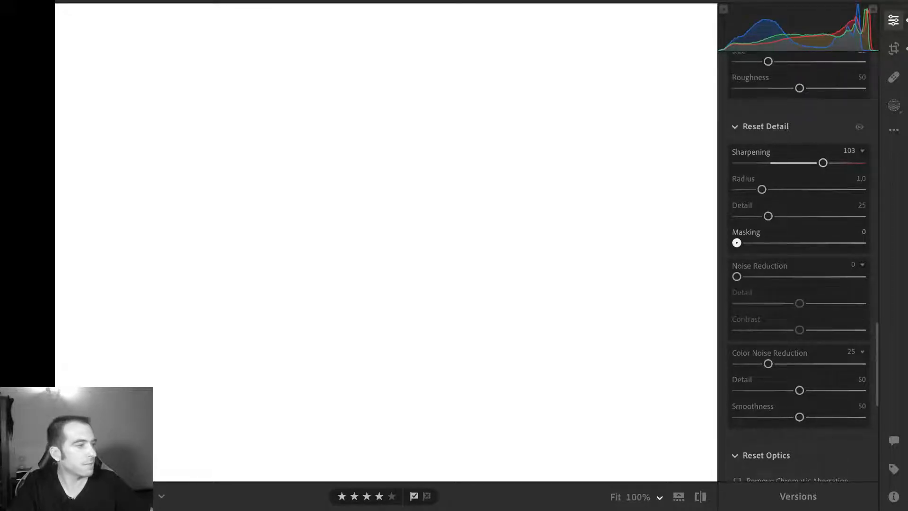
{"action": "left_click_drag", "start_coordinate": [737, 242], "coordinate": [789, 243]}
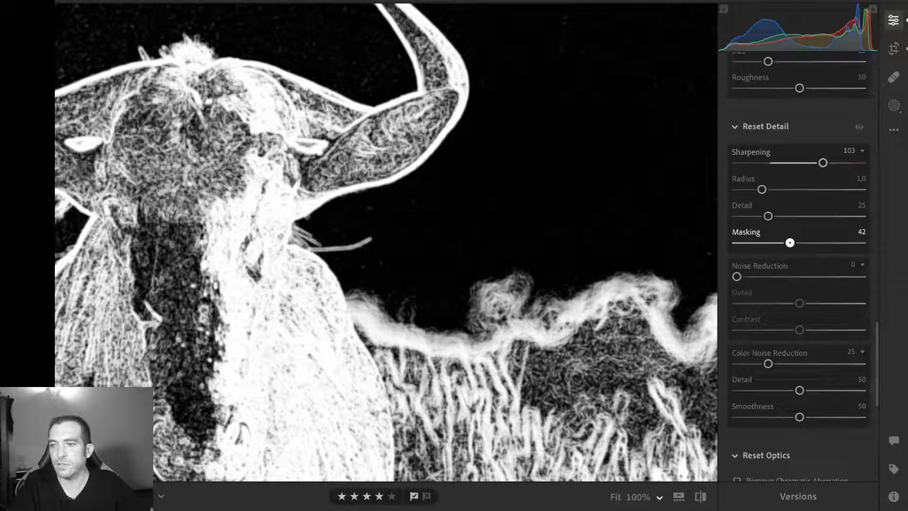
{"action": "left_click_drag", "start_coordinate": [789, 243], "coordinate": [862, 242]}
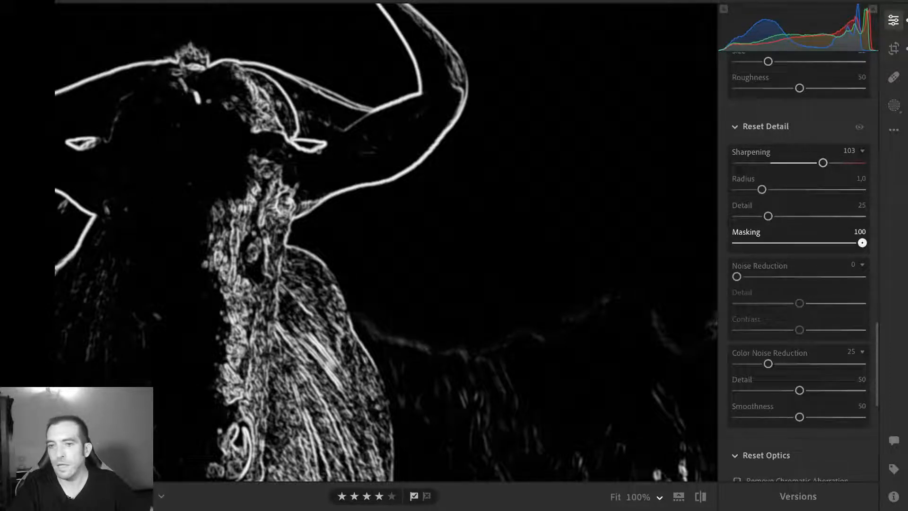
{"action": "left_click_drag", "start_coordinate": [862, 243], "coordinate": [861, 243]}
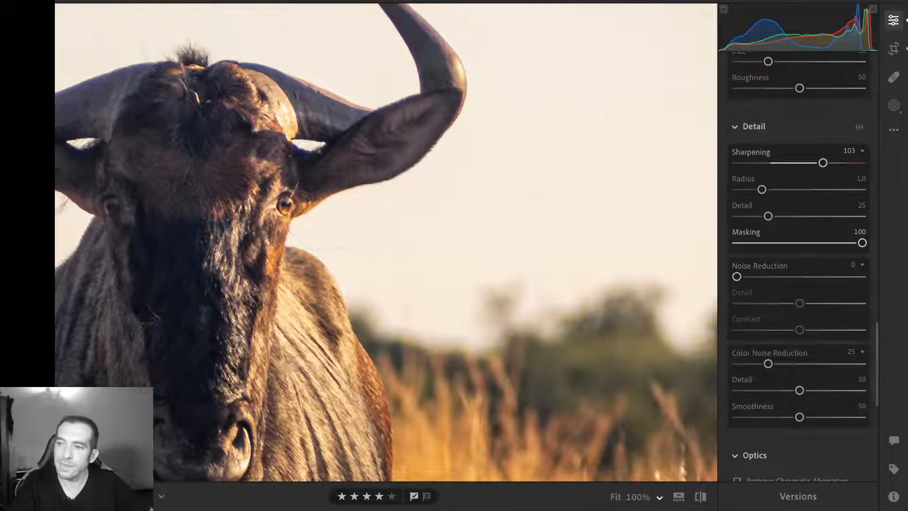
- Collapse the additional settings of Noise Reduction and Color Noise Reduction
{"action": "scroll", "coordinate": [799, 265], "scroll_direction": "down", "scroll_amount": 4}
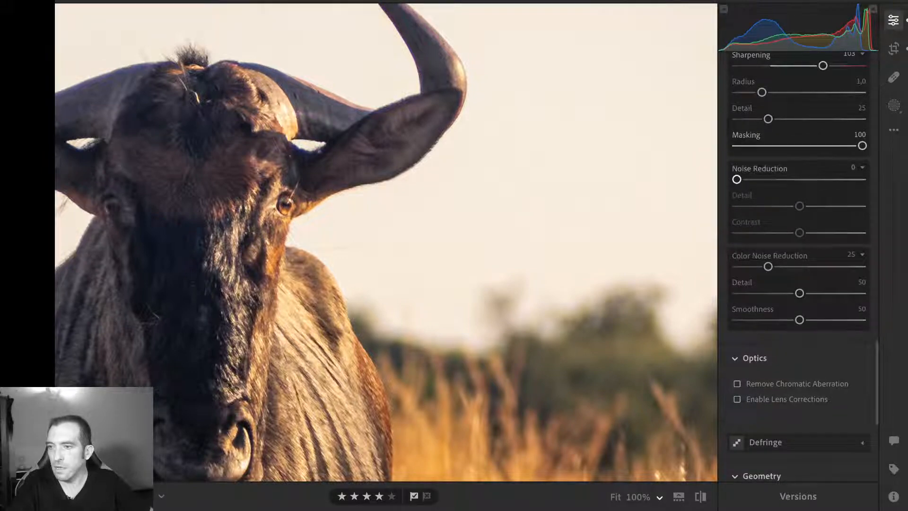
{"action": "left_click", "coordinate": [862, 167]}
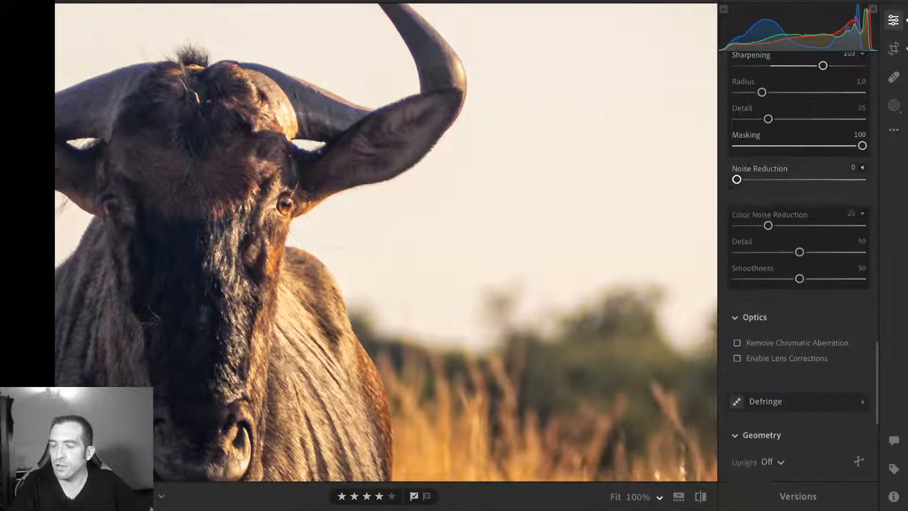
{"action": "left_click", "coordinate": [862, 194]}
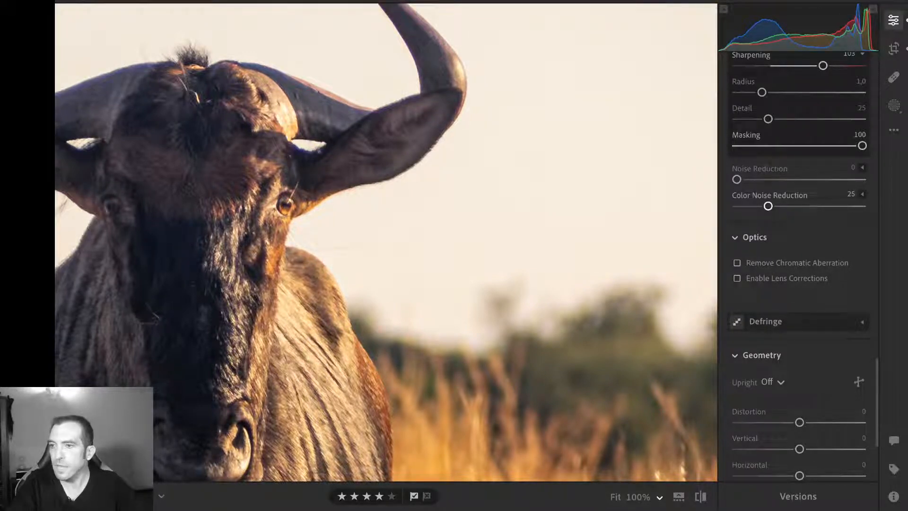
- Compare the photo with the Detail adjustments switched off and back on
{"action": "scroll", "coordinate": [799, 264], "scroll_direction": "up", "scroll_amount": 3}
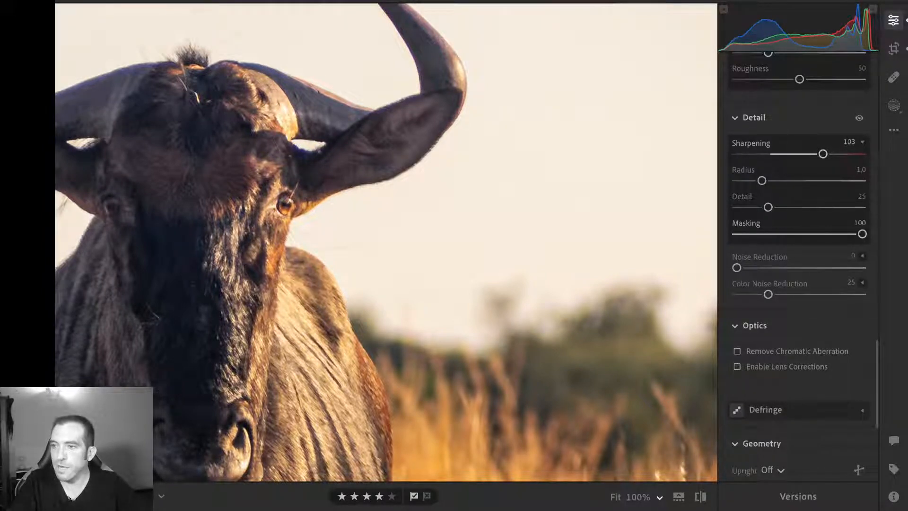
{"action": "left_click", "coordinate": [859, 118]}
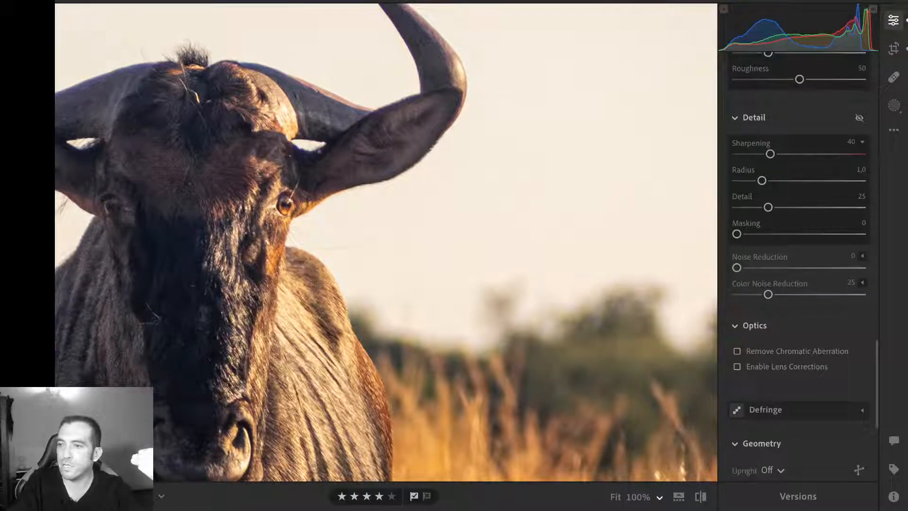
{"action": "left_click", "coordinate": [858, 117]}
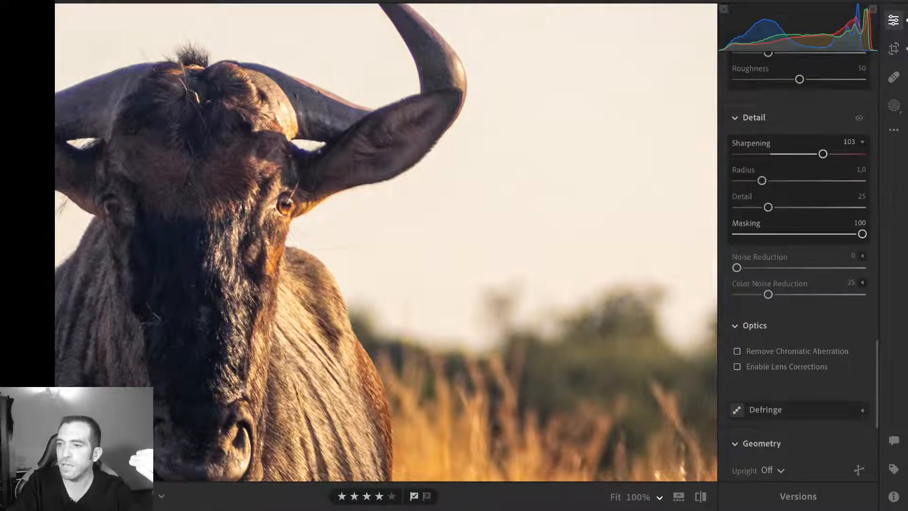
- Compare the photo with the Effects adjustments switched off and on, and repeat the comparison for the Detail adjustments
{"action": "scroll", "coordinate": [798, 265], "scroll_direction": "up", "scroll_amount": 3}
{"action": "scroll", "coordinate": [798, 265], "scroll_direction": "up", "scroll_amount": 3}
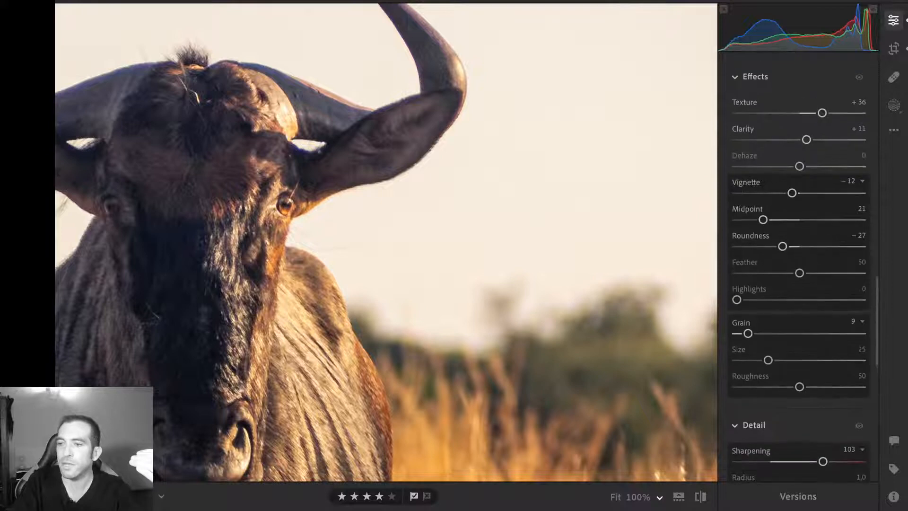
{"action": "scroll", "coordinate": [798, 264], "scroll_direction": "down", "scroll_amount": 2}
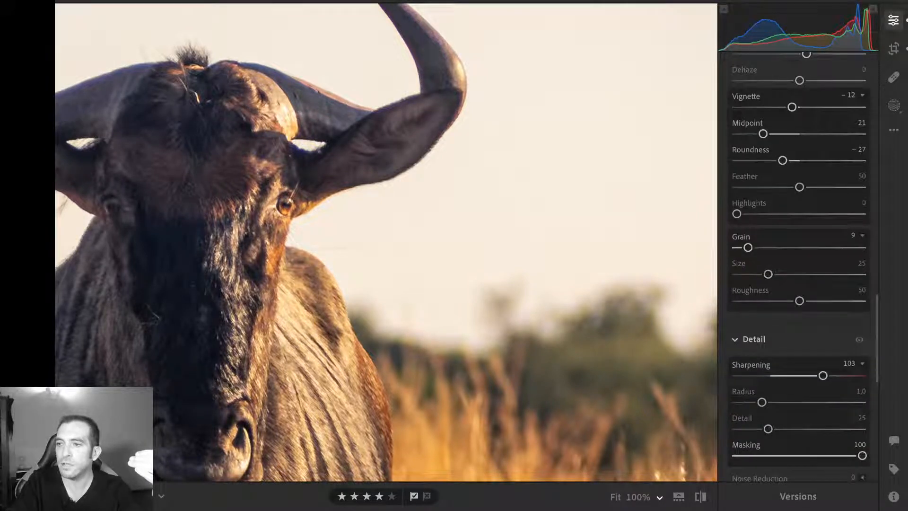
{"action": "scroll", "coordinate": [798, 264], "scroll_direction": "up", "scroll_amount": 2}
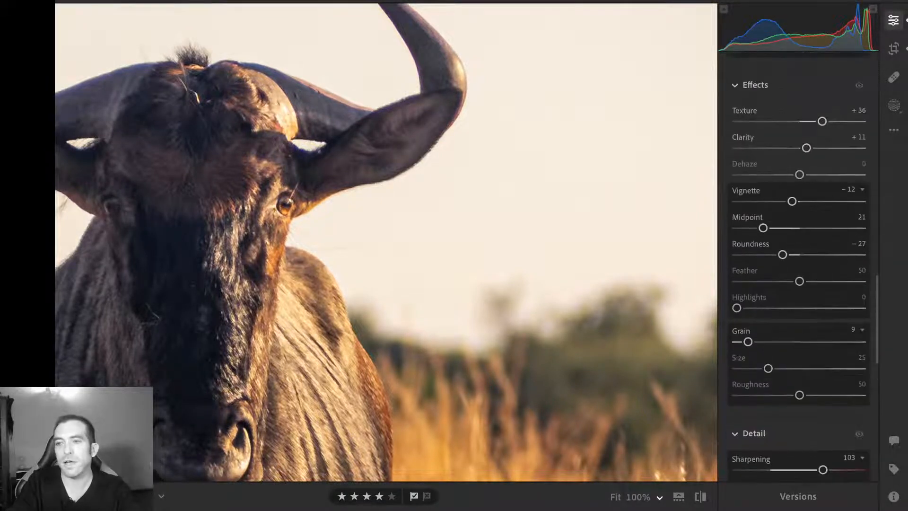
{"action": "left_click", "coordinate": [859, 85]}
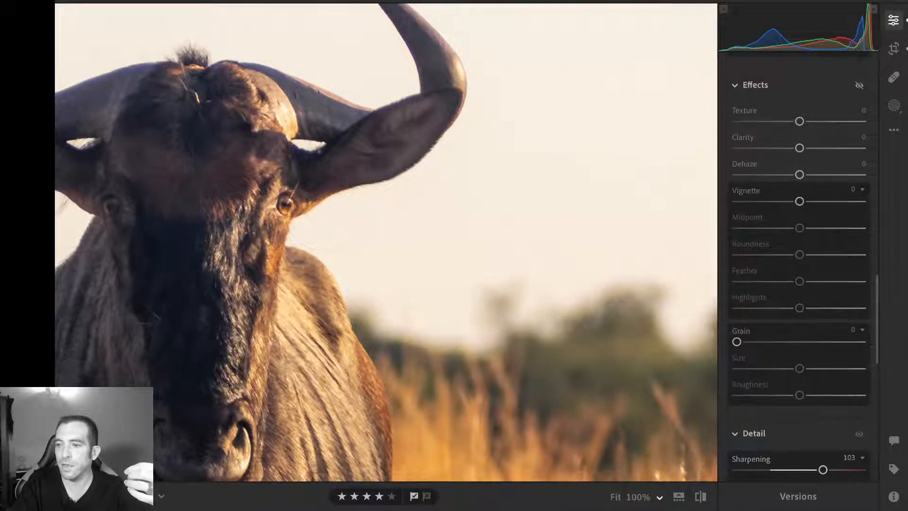
{"action": "left_click", "coordinate": [859, 85]}
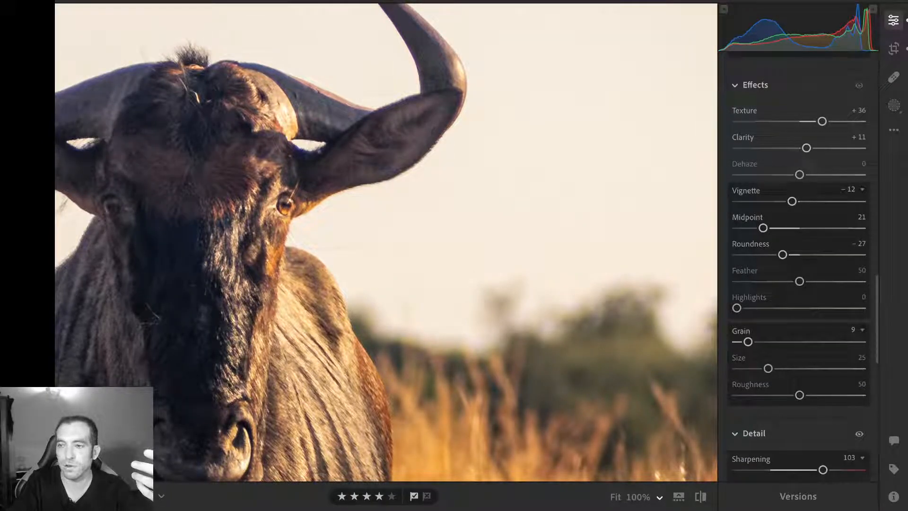
{"action": "left_click", "coordinate": [859, 433]}
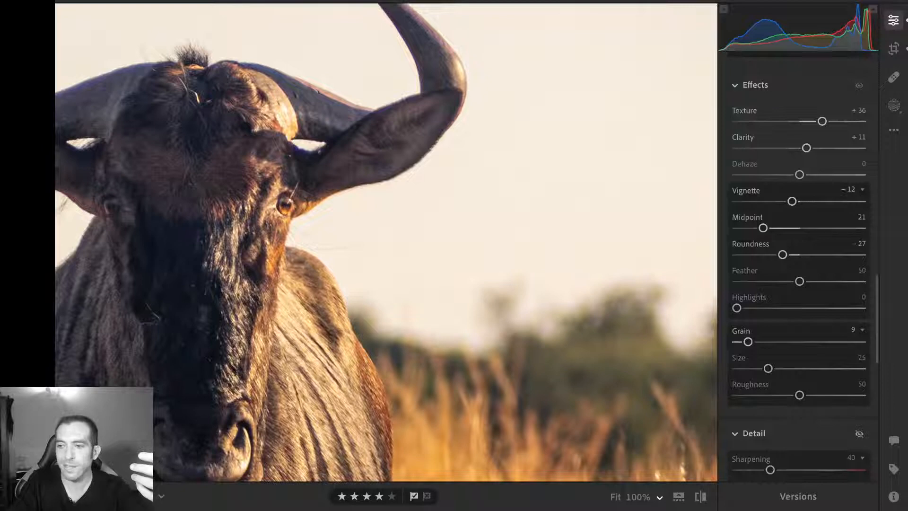
{"action": "left_click", "coordinate": [859, 433]}
- Review the Effects, Detail, Optics and Geometry settings, from Texture and Grain to Sharpening and Noise Reduction
{"action": "scroll", "coordinate": [799, 284], "scroll_direction": "down", "scroll_amount": 5}
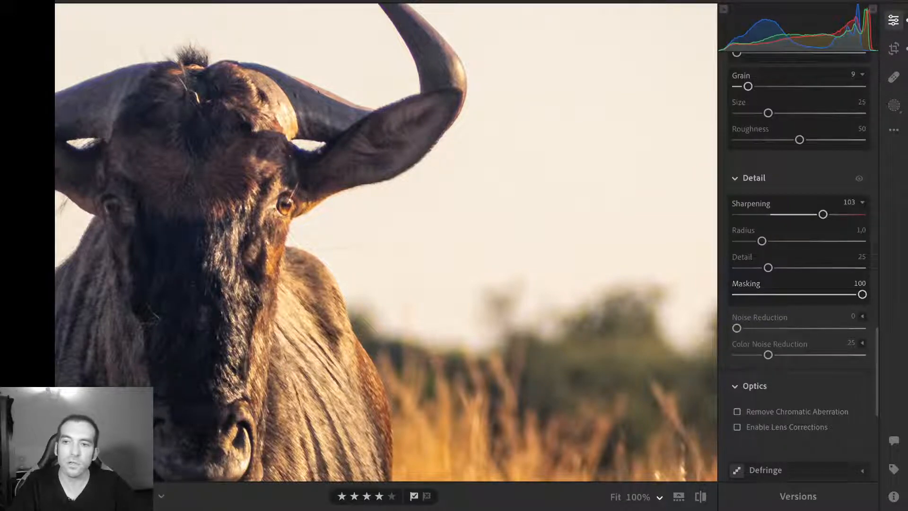
{"action": "scroll", "coordinate": [799, 265], "scroll_direction": "down", "scroll_amount": 5}
{"action": "scroll", "coordinate": [799, 265], "scroll_direction": "down", "scroll_amount": 3}
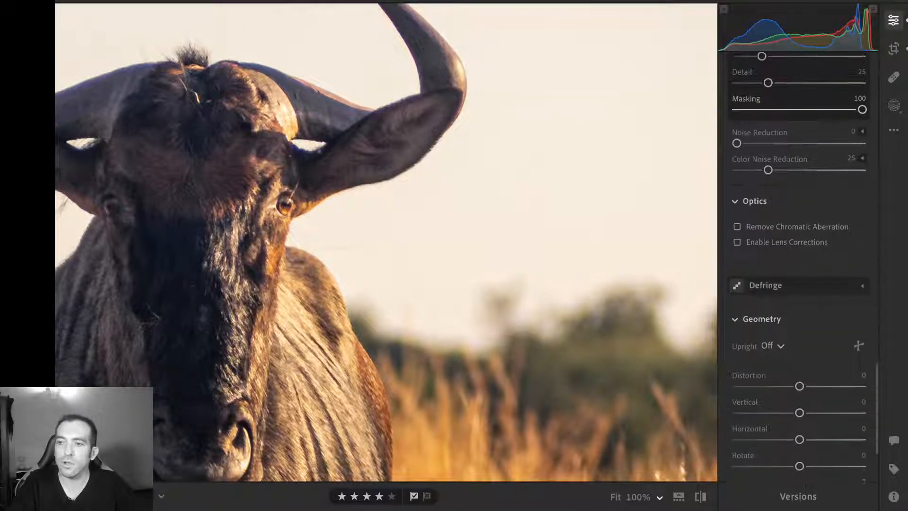
{"action": "scroll", "coordinate": [799, 264], "scroll_direction": "up", "scroll_amount": 10}
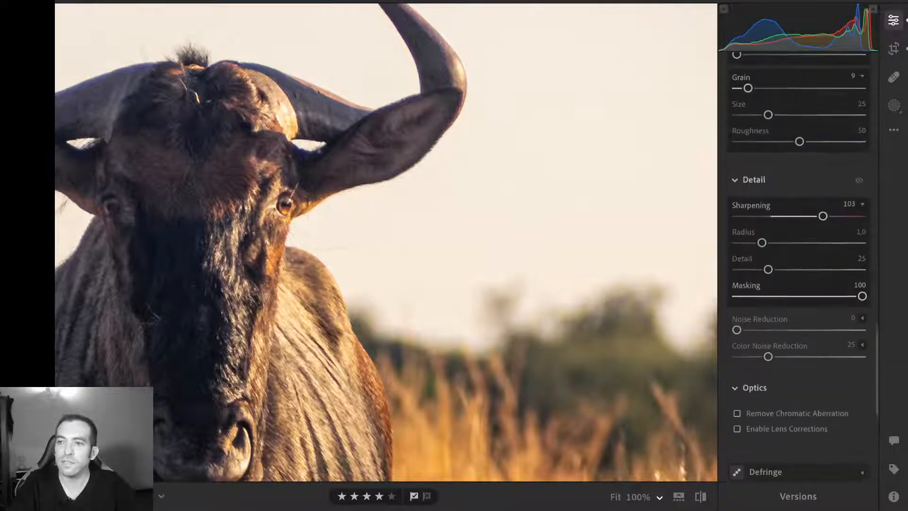
{"action": "scroll", "coordinate": [799, 264], "scroll_direction": "up", "scroll_amount": 7}
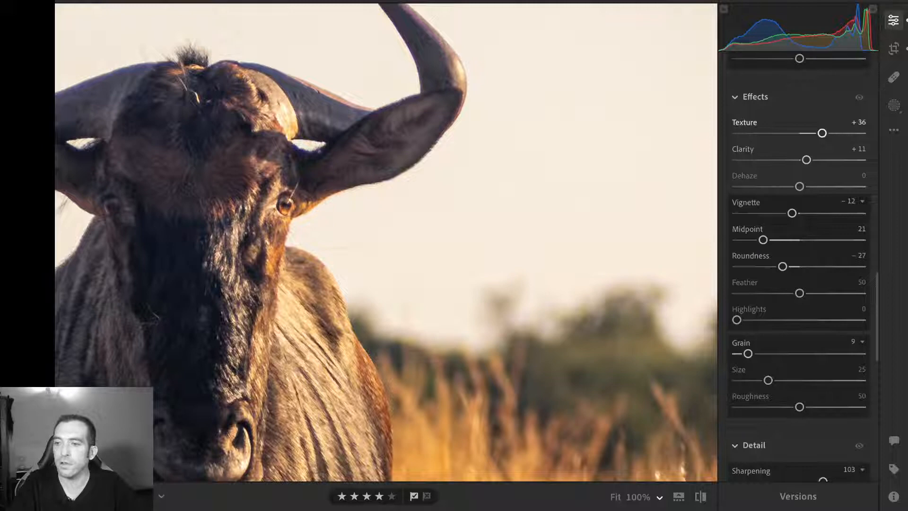
{"action": "scroll", "coordinate": [799, 265], "scroll_direction": "down", "scroll_amount": 5}
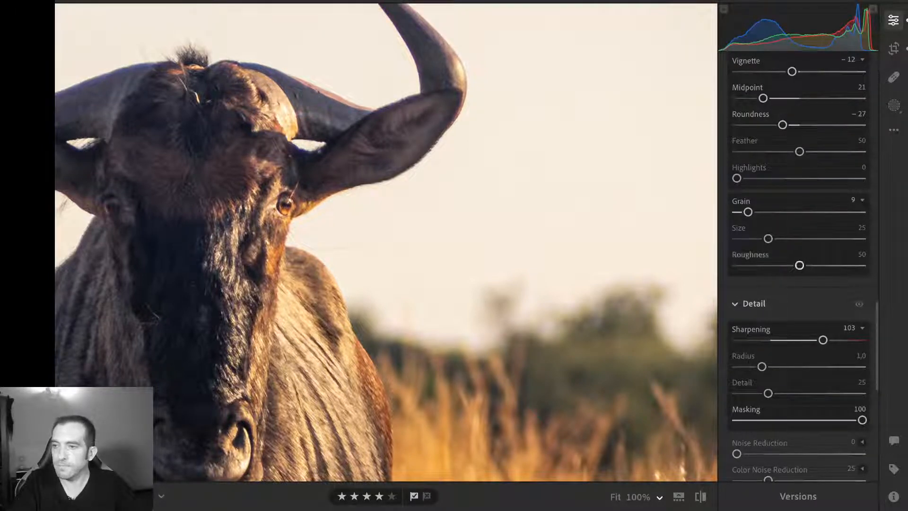
{"action": "scroll", "coordinate": [799, 264], "scroll_direction": "down", "scroll_amount": 3}
{"action": "scroll", "coordinate": [799, 265], "scroll_direction": "down", "scroll_amount": 3}
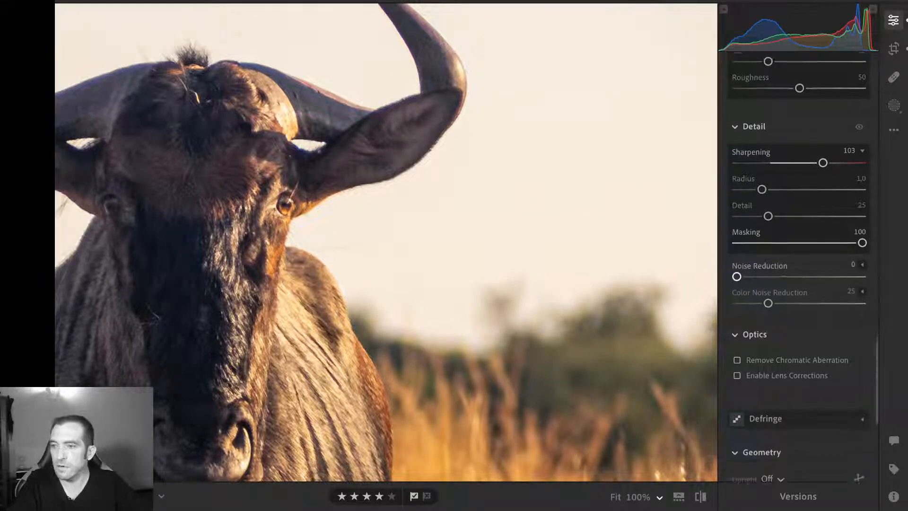
{"action": "scroll", "coordinate": [799, 265], "scroll_direction": "up", "scroll_amount": 1}
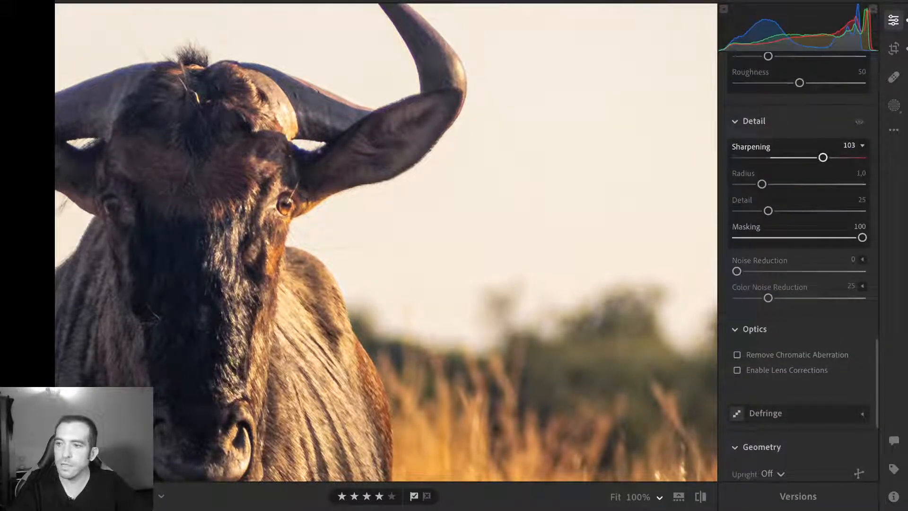
- Collapse and re-expand the Sharpening settings, and expand the additional Noise Reduction and Color Noise Reduction settings
{"action": "left_click", "coordinate": [862, 146]}
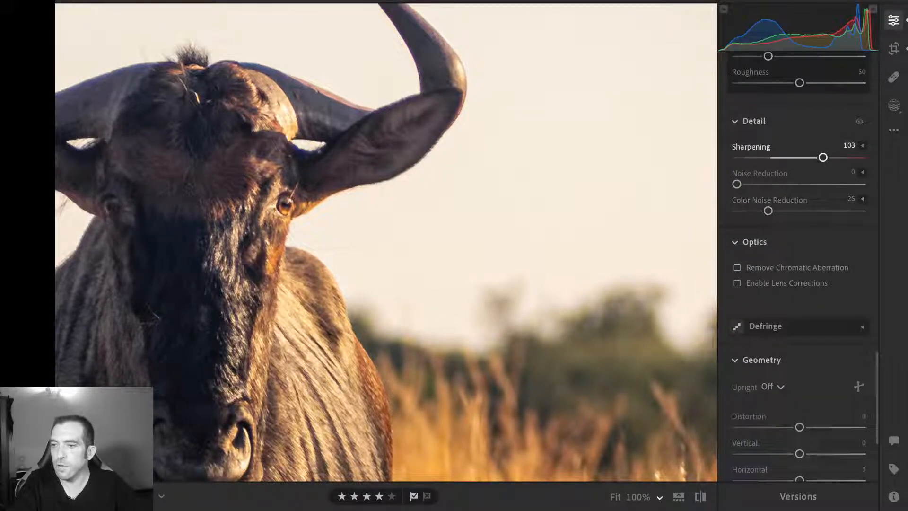
{"action": "left_click", "coordinate": [862, 145]}
{"action": "scroll", "coordinate": [799, 236], "scroll_direction": "down", "scroll_amount": 1}
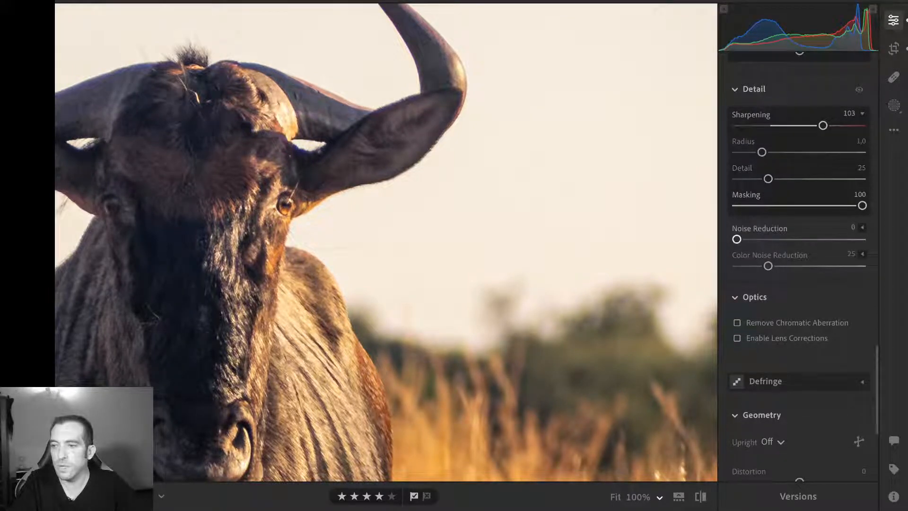
{"action": "left_click", "coordinate": [862, 227]}
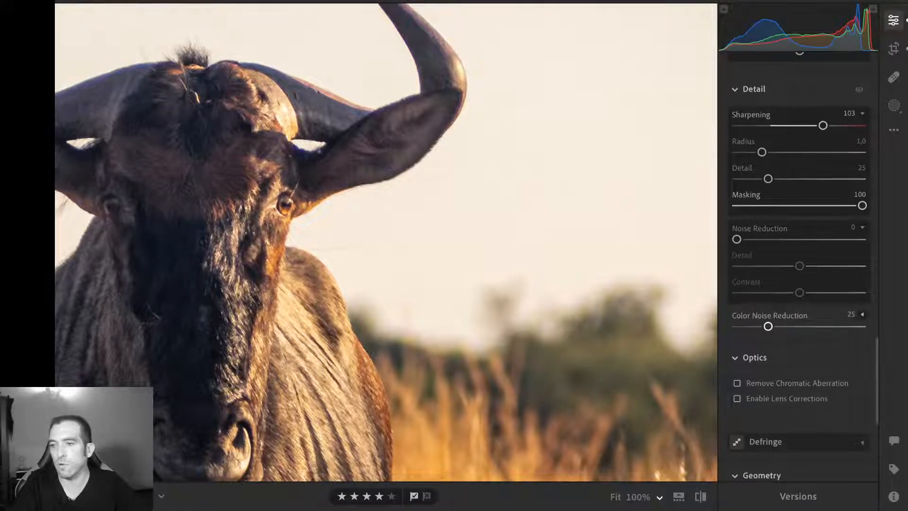
{"action": "left_click", "coordinate": [862, 314]}
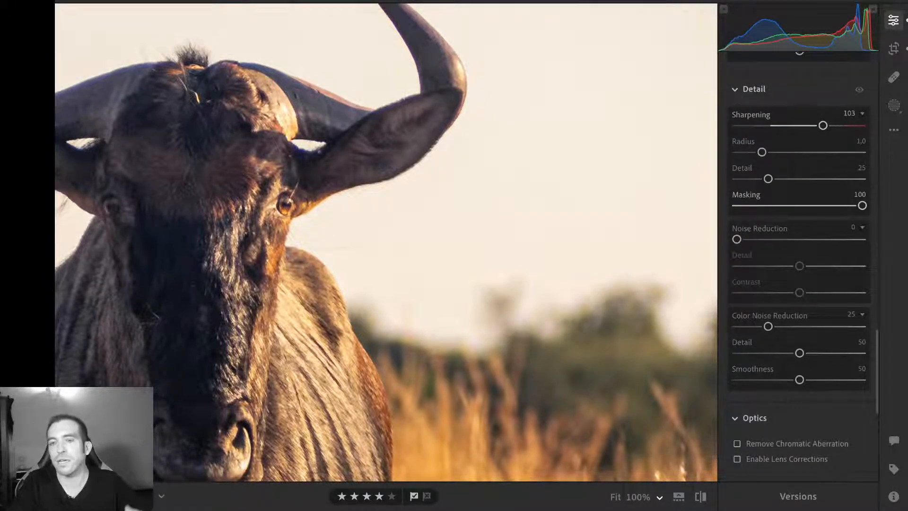
- Try Noise Reduction at 34 and Color Noise Reduction at 50, and reset both to their defaults
{"action": "left_click_drag", "start_coordinate": [736, 239], "coordinate": [779, 239]}
{"action": "left_click_drag", "start_coordinate": [768, 326], "coordinate": [799, 326]}
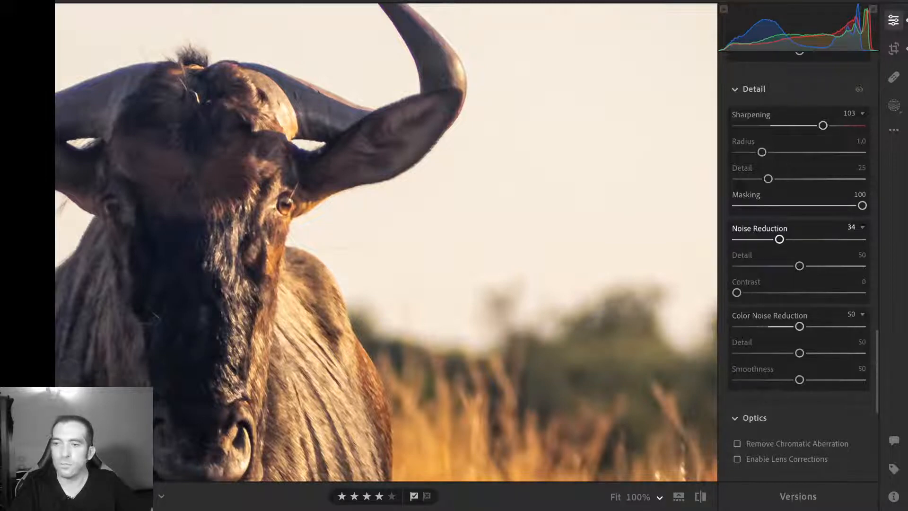
{"action": "double_click", "coordinate": [759, 228]}
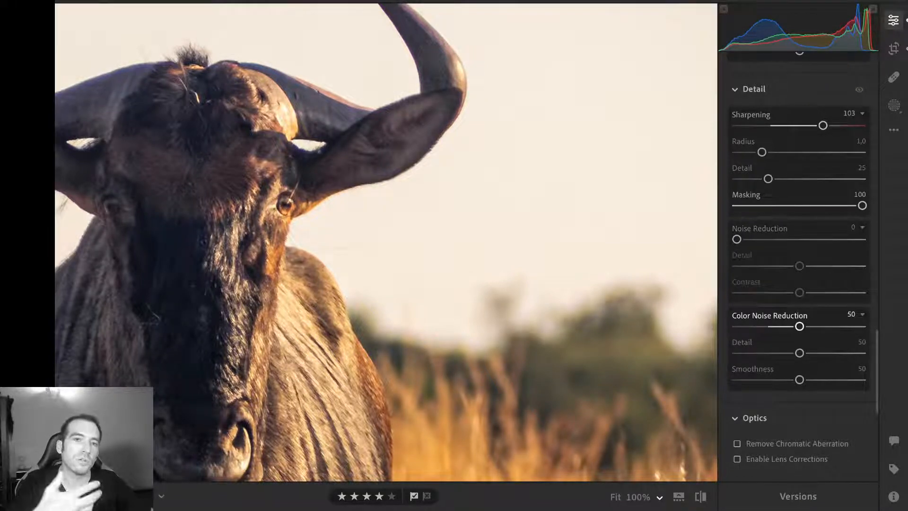
{"action": "double_click", "coordinate": [769, 315]}
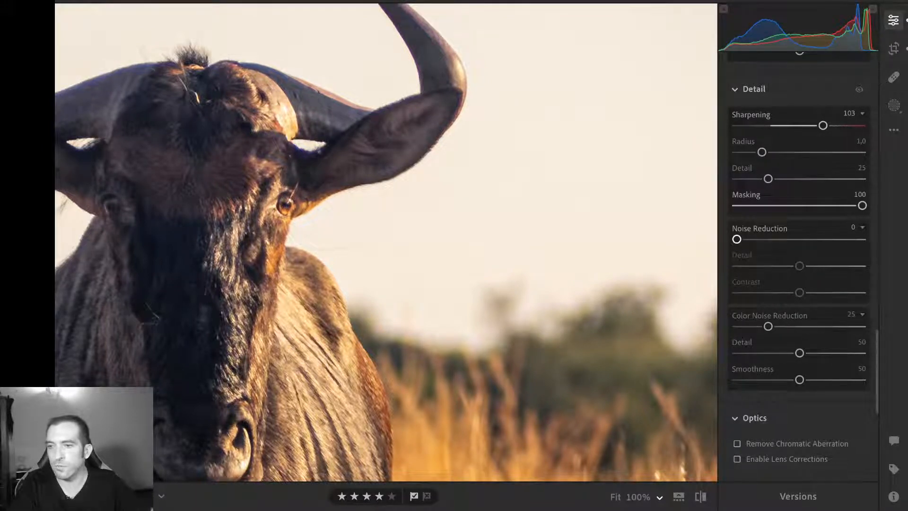
- Set Noise Reduction to 7 and Color Noise Reduction to 31
{"action": "left_click_drag", "start_coordinate": [736, 239], "coordinate": [745, 239]}
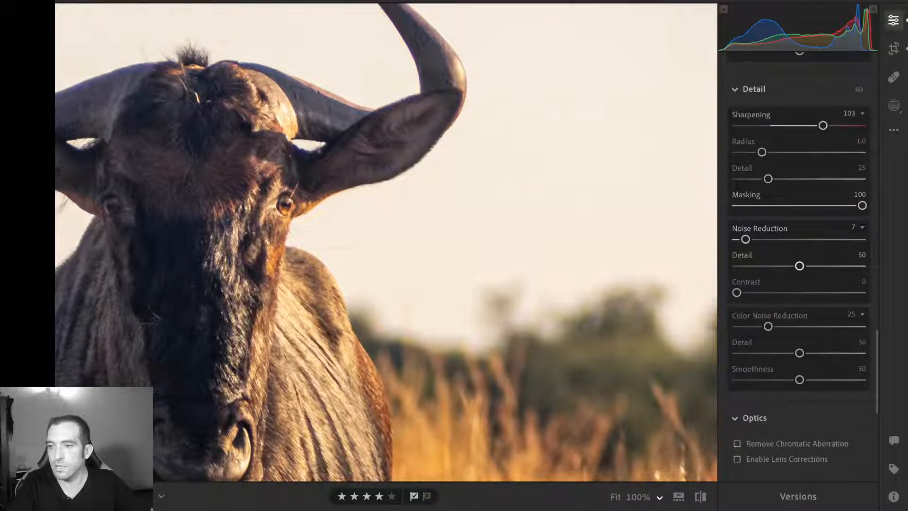
{"action": "left_click_drag", "start_coordinate": [767, 326], "coordinate": [776, 327]}
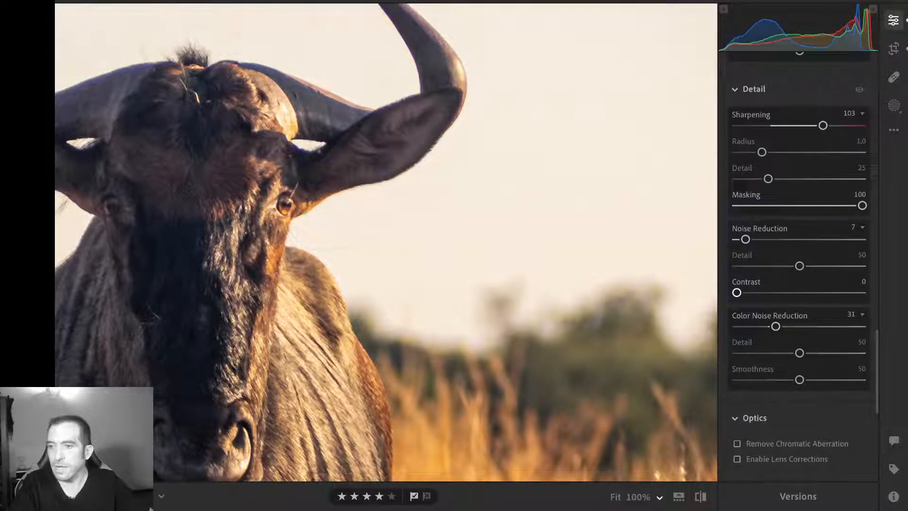
{"action": "scroll", "coordinate": [799, 265], "scroll_direction": "down", "scroll_amount": 3}
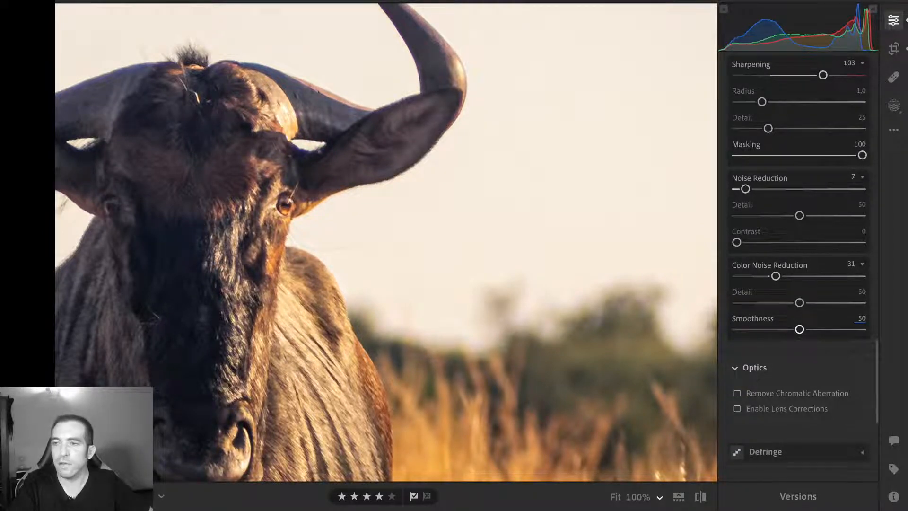
{"action": "scroll", "coordinate": [799, 260], "scroll_direction": "up", "scroll_amount": 2}
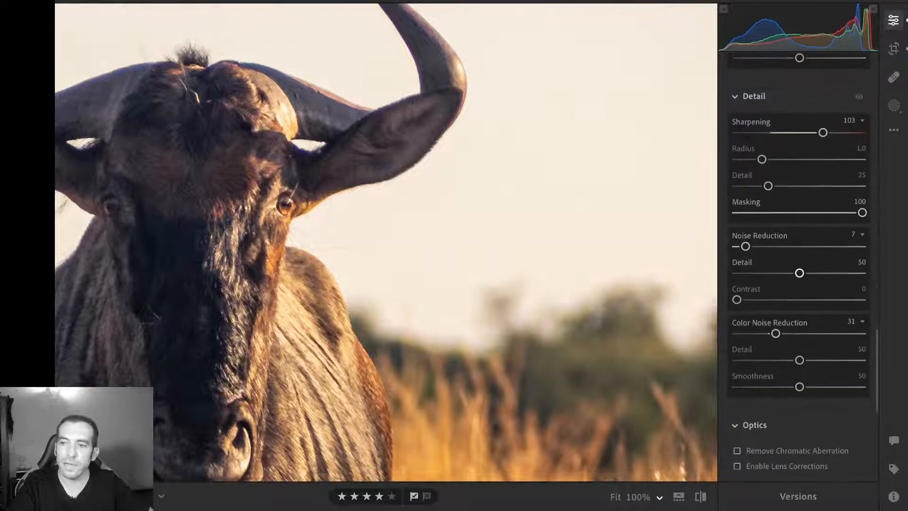
- Leave the close-up of the wildebeest and browse through the photos to the underpass murals with the puddle reflection
{"action": "scroll", "coordinate": [799, 260], "scroll_direction": "up", "scroll_amount": 10}
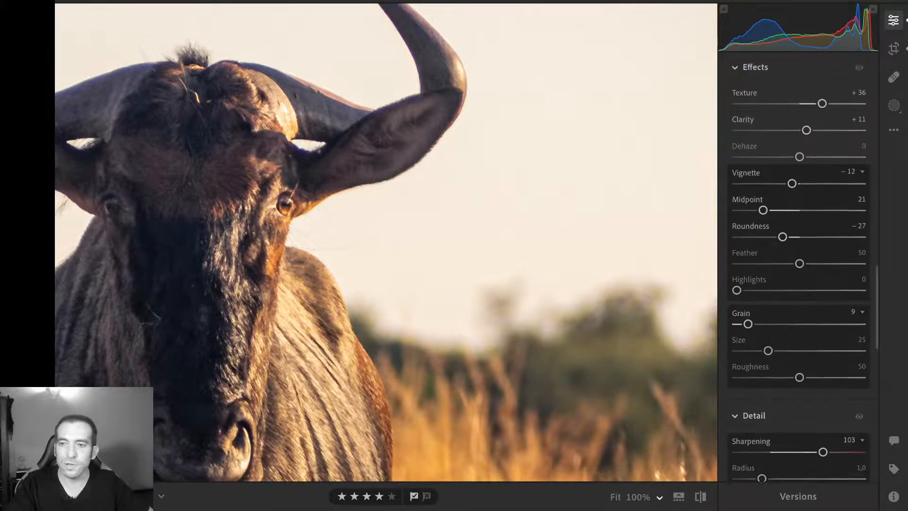
{"action": "key", "text": "z"}
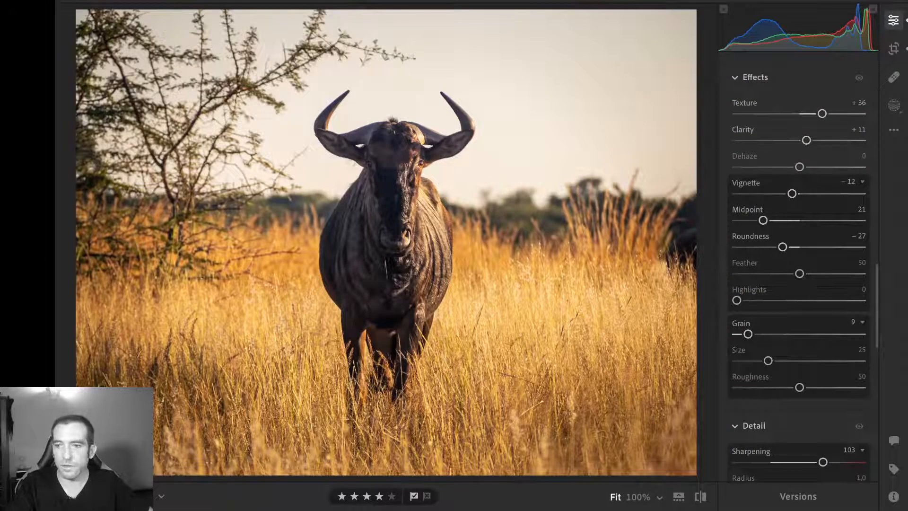
{"action": "key", "text": "shift+r"}
{"action": "key", "text": "Right"}
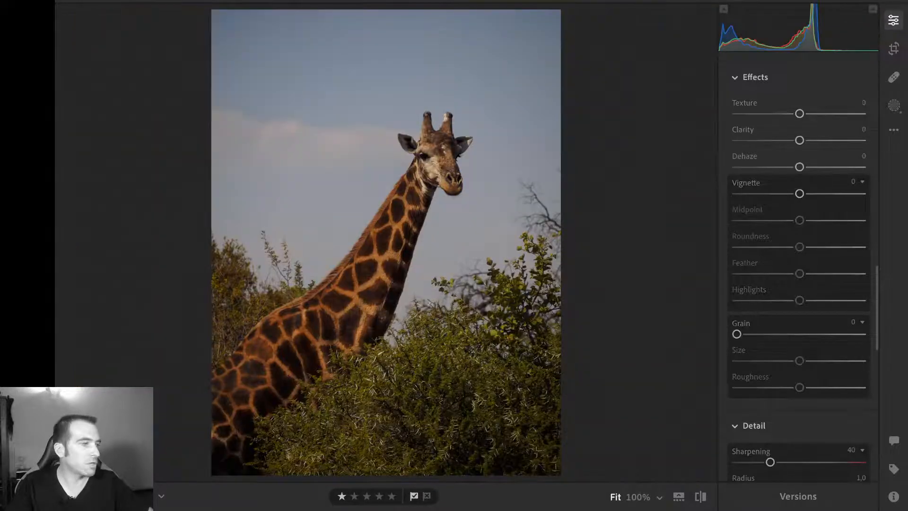
{"action": "key", "text": "Right"}
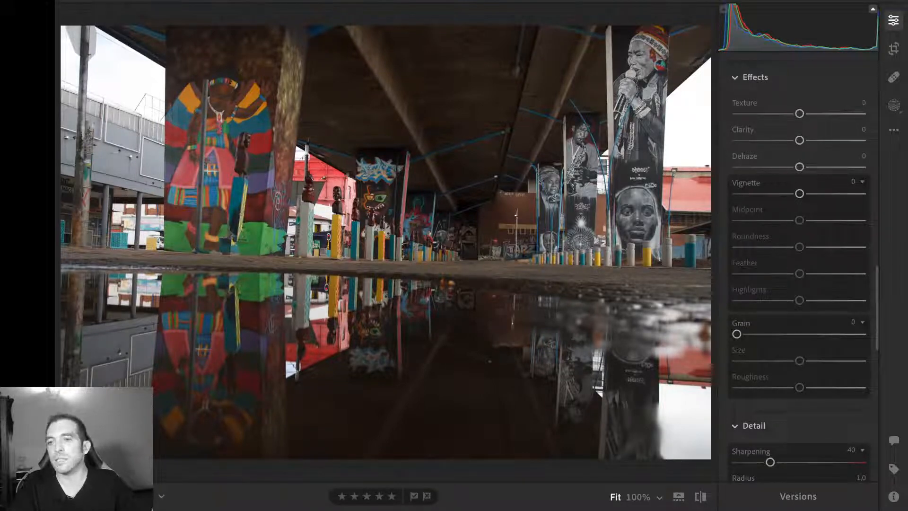
{"action": "key", "text": "Right"}
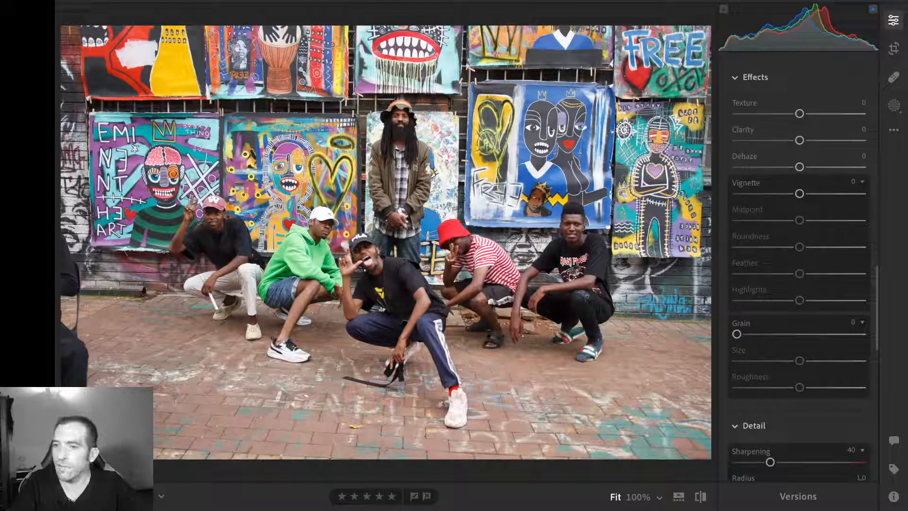
{"action": "key", "text": "Right"}
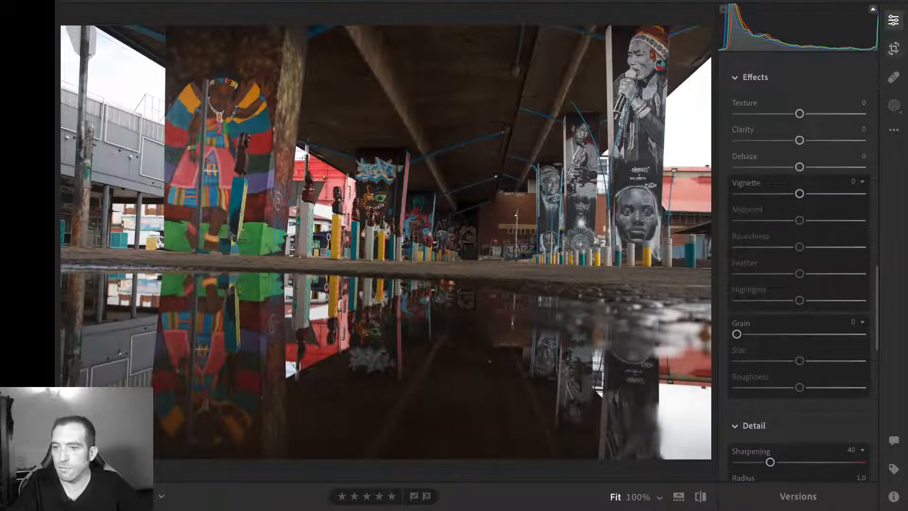
- Straighten the underpass photo with a slight crop rotation and apply it
{"action": "key", "text": "c"}
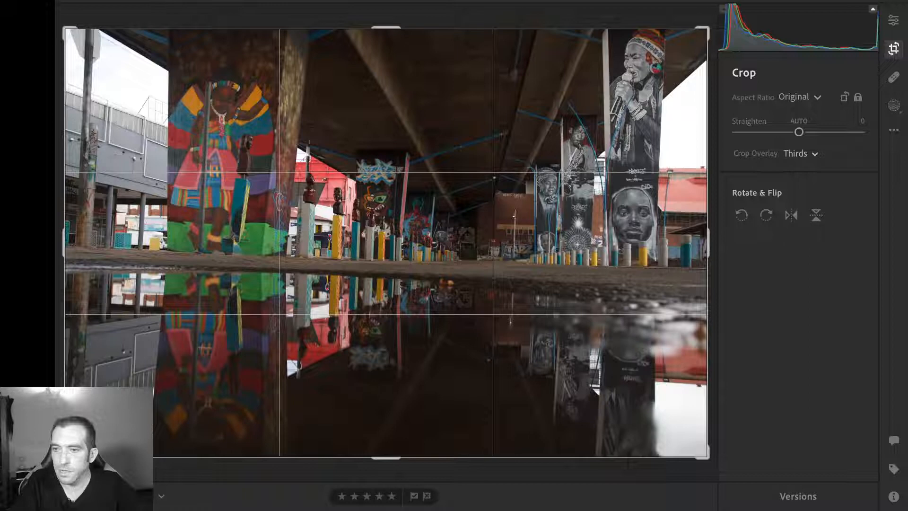
{"action": "left_click_drag", "start_coordinate": [799, 132], "coordinate": [797, 132]}
{"action": "key", "text": "Return"}
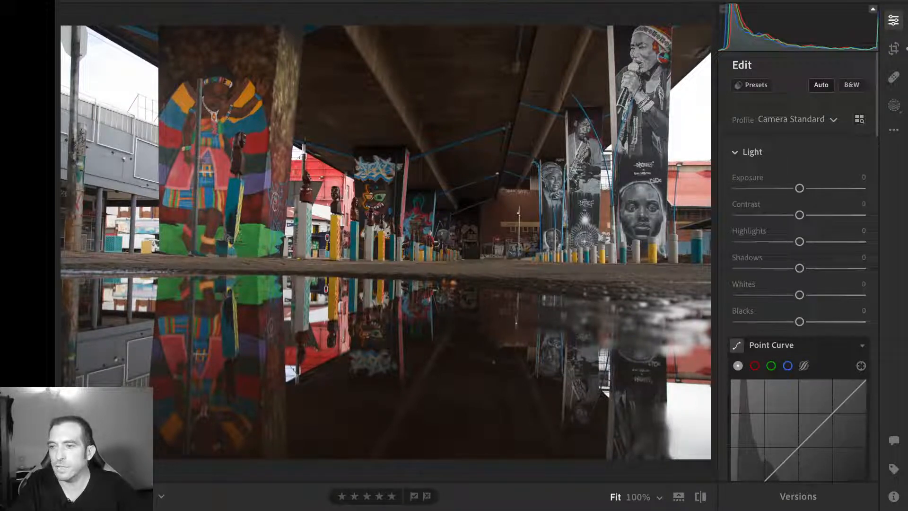
- Try the automatic adjustment on the underpass photo, review its Light and Color values, and remove it
{"action": "left_click", "coordinate": [820, 85]}
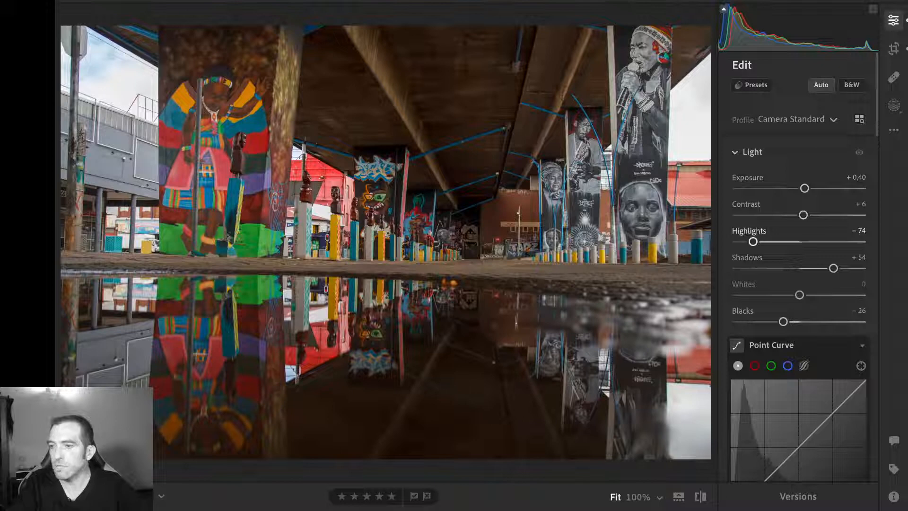
{"action": "scroll", "coordinate": [799, 284], "scroll_direction": "down", "scroll_amount": 5}
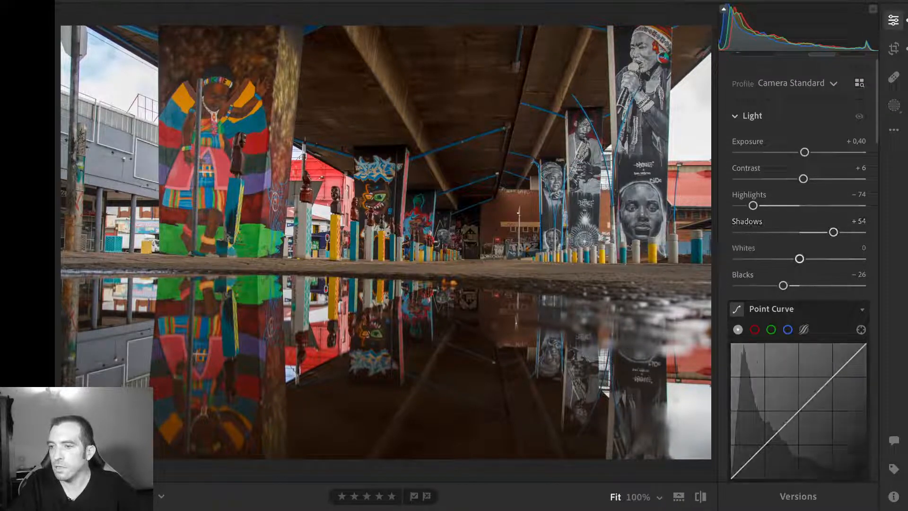
{"action": "scroll", "coordinate": [799, 312], "scroll_direction": "down", "scroll_amount": 6}
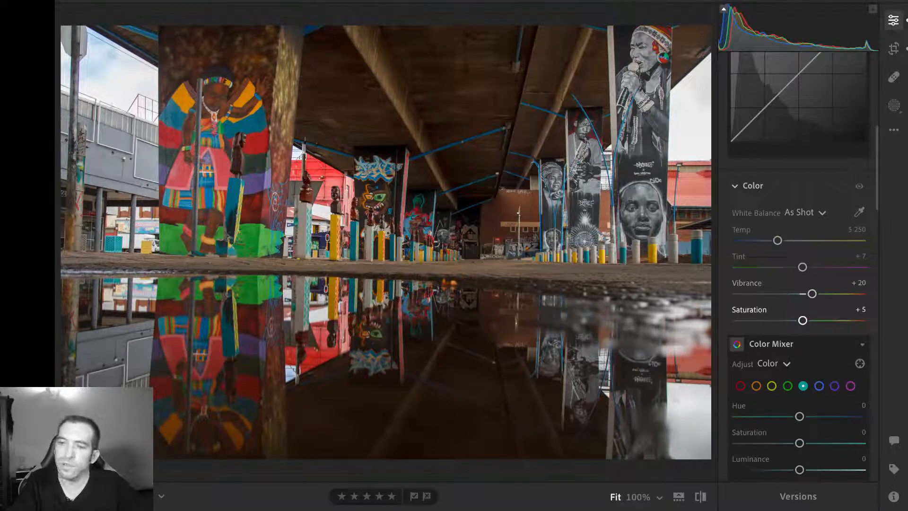
{"action": "scroll", "coordinate": [799, 284], "scroll_direction": "up", "scroll_amount": 10}
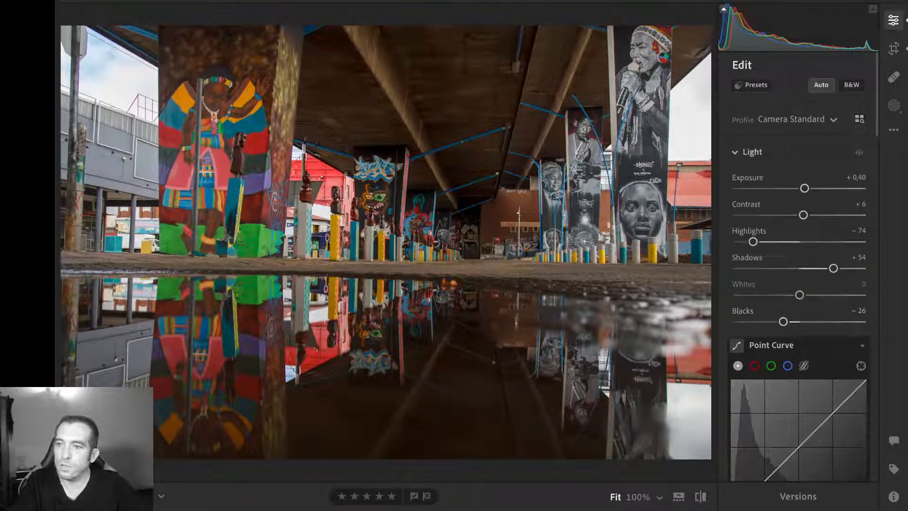
{"action": "left_click", "coordinate": [821, 85]}
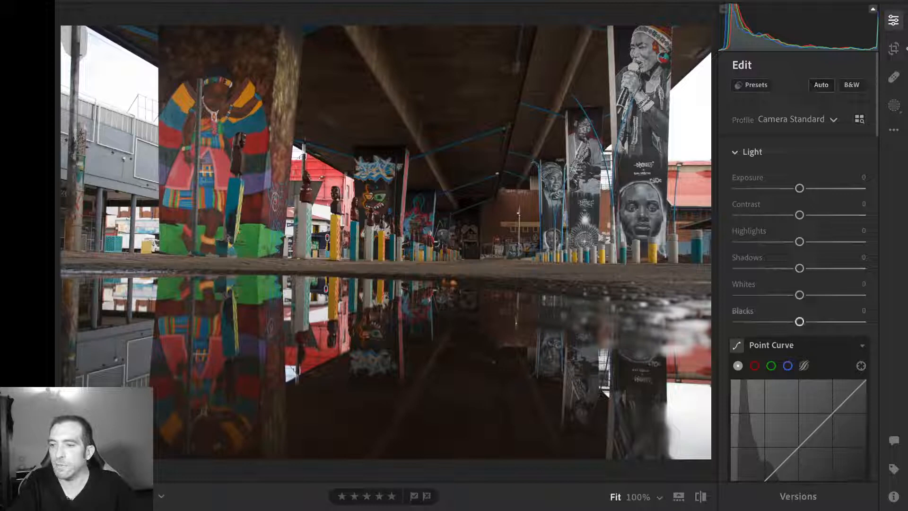
{"action": "scroll", "coordinate": [799, 236], "scroll_direction": "down", "scroll_amount": 5}
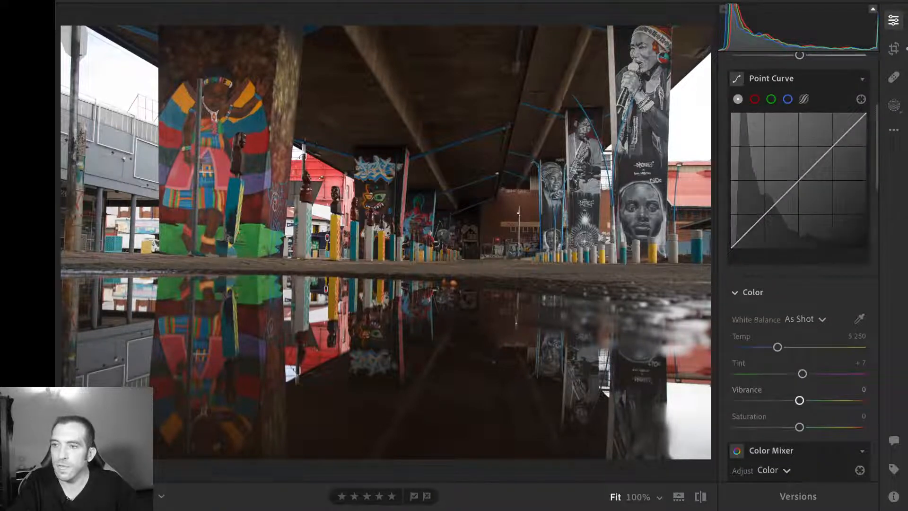
{"action": "scroll", "coordinate": [798, 213], "scroll_direction": "up", "scroll_amount": 5}
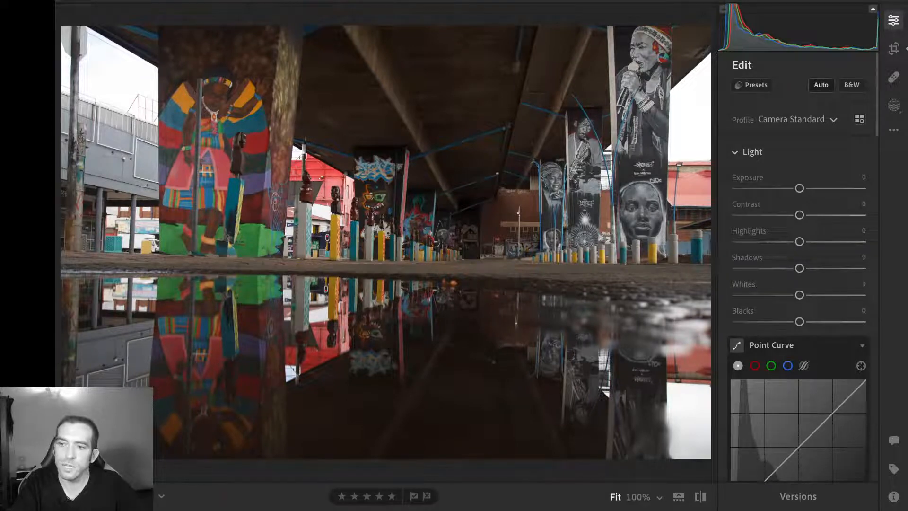
- Apply the automatic adjustment, compare Highlights at -2 and -74, and set Highlights to -94
{"action": "left_click", "coordinate": [821, 85]}
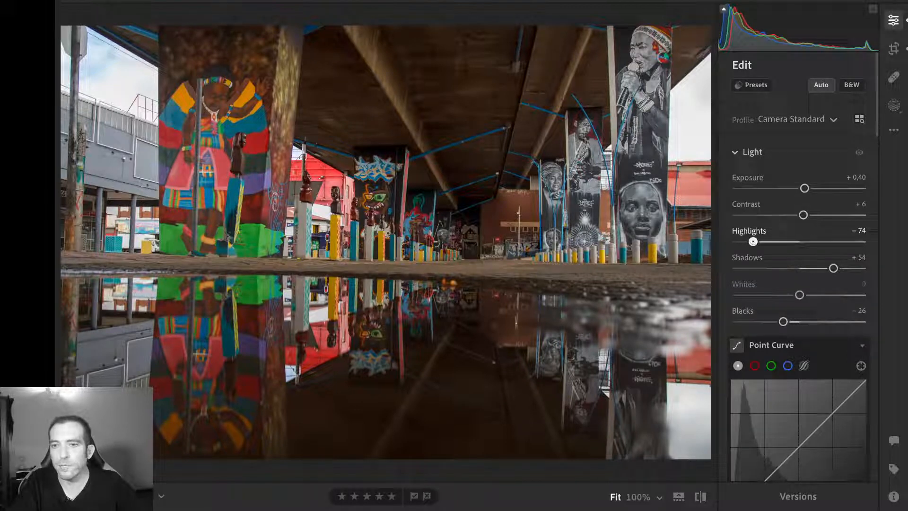
{"action": "left_click_drag", "start_coordinate": [753, 241], "coordinate": [798, 242]}
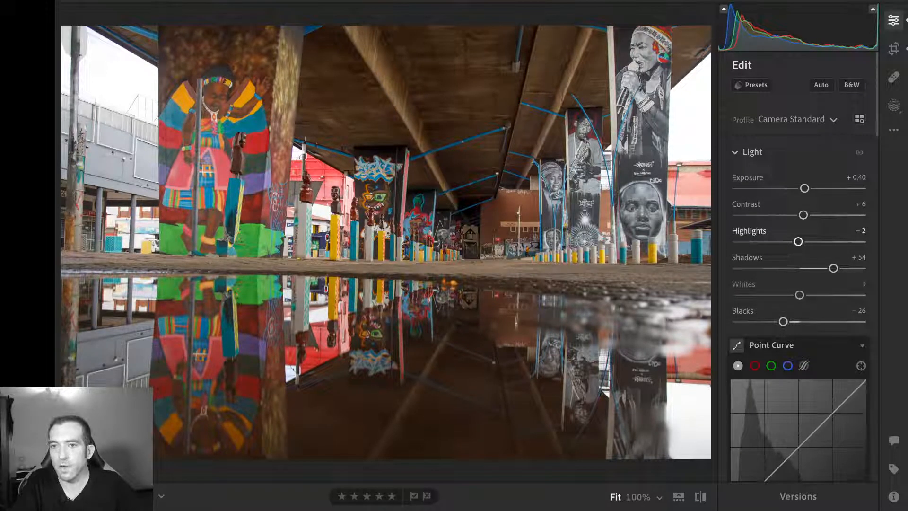
{"action": "left_click_drag", "start_coordinate": [798, 241], "coordinate": [752, 241]}
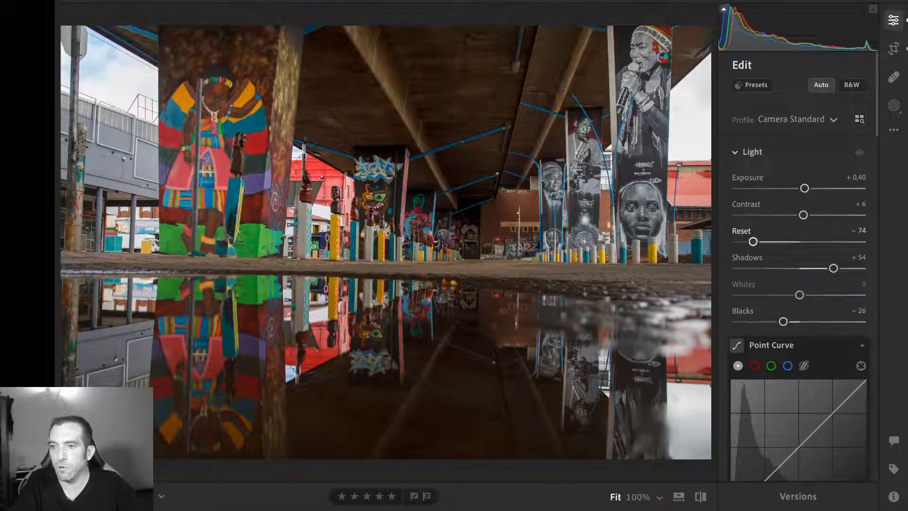
{"action": "left_click_drag", "start_coordinate": [753, 242], "coordinate": [740, 241]}
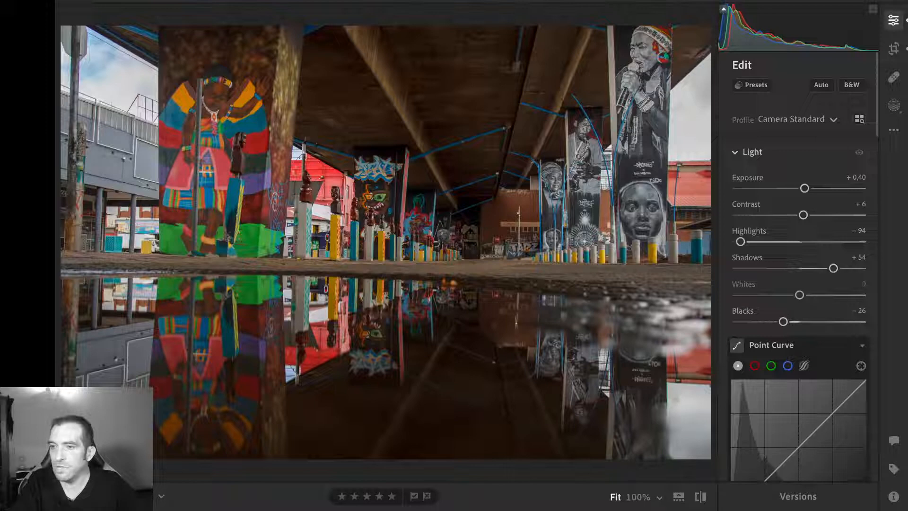
- Reset the automatic Vibrance and Saturation adjustments to 0
{"action": "scroll", "coordinate": [799, 213], "scroll_direction": "down", "scroll_amount": 2}
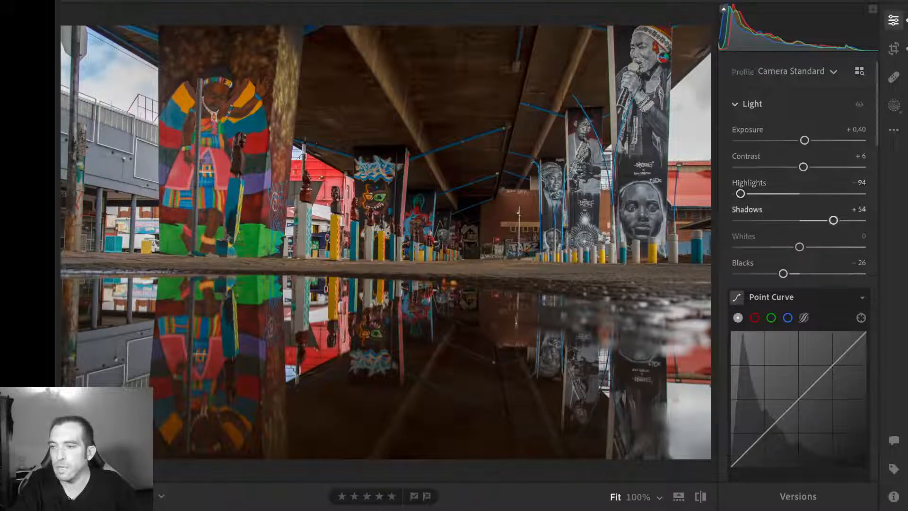
{"action": "scroll", "coordinate": [799, 270], "scroll_direction": "down", "scroll_amount": 2}
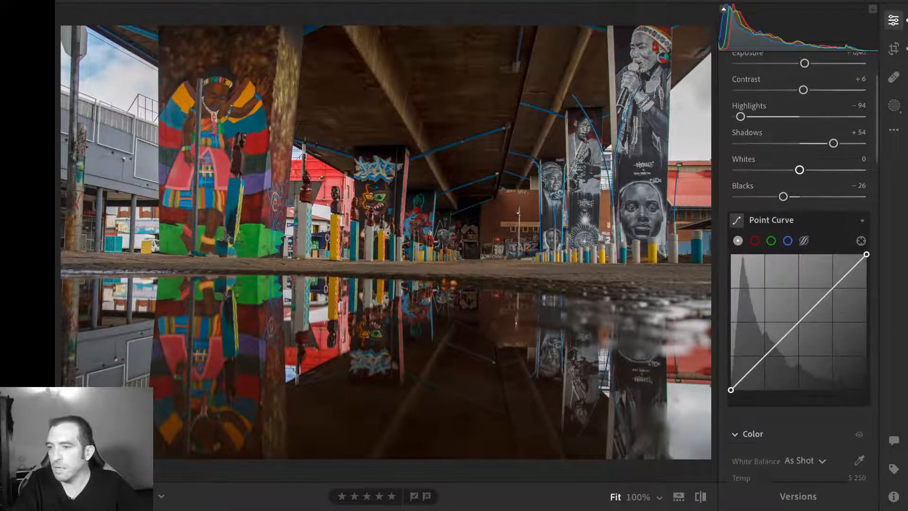
{"action": "scroll", "coordinate": [799, 269], "scroll_direction": "down", "scroll_amount": 5}
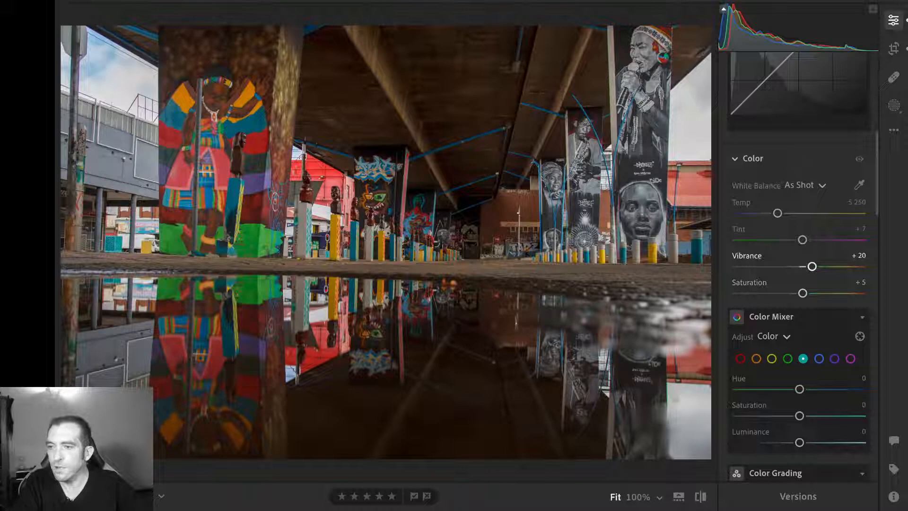
{"action": "double_click", "coordinate": [812, 266]}
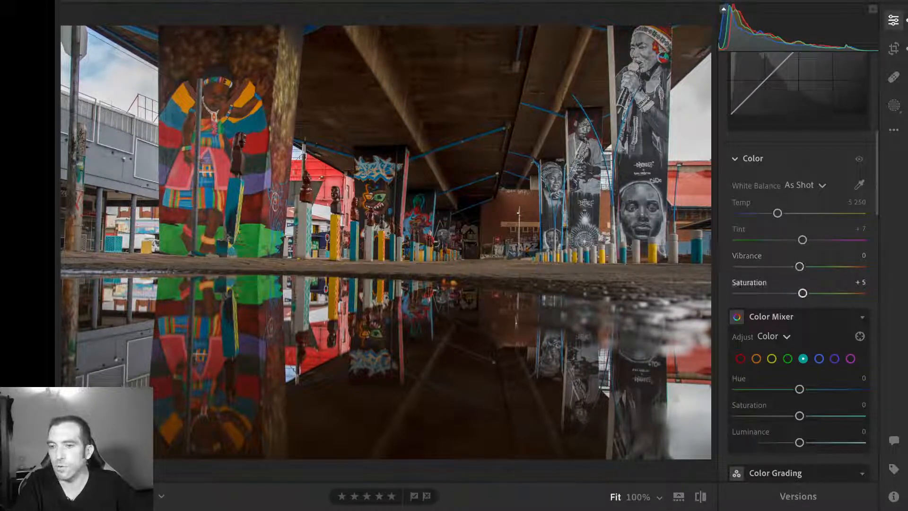
{"action": "double_click", "coordinate": [802, 293]}
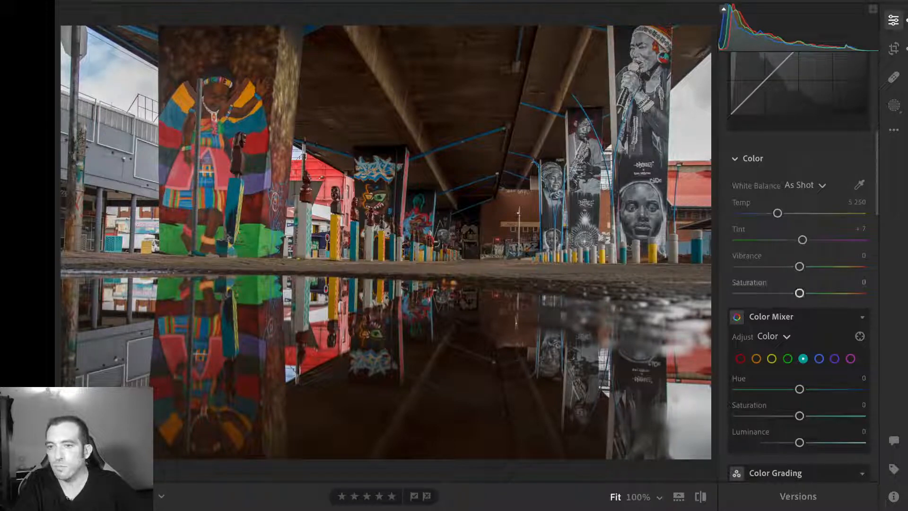
- Try Saturation at +56 and reset it, and set Vibrance to +25
{"action": "left_click_drag", "start_coordinate": [799, 292], "coordinate": [834, 293]}
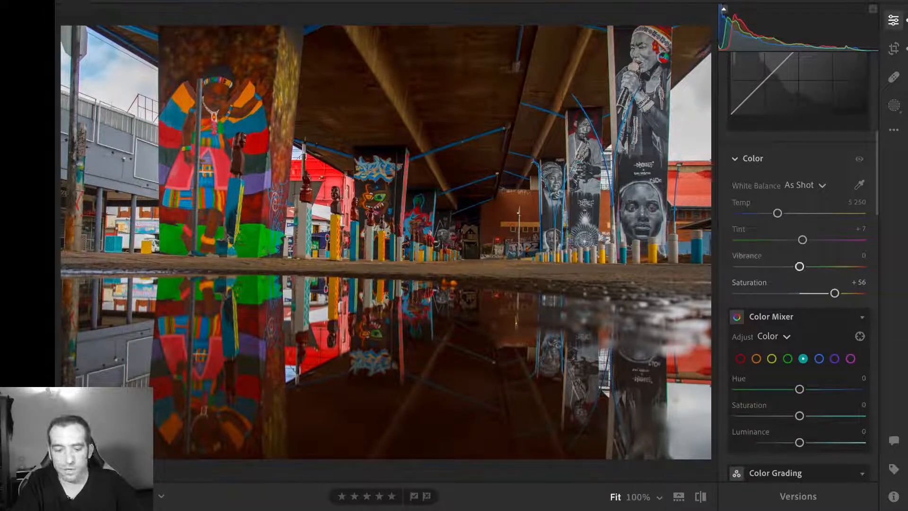
{"action": "double_click", "coordinate": [748, 283]}
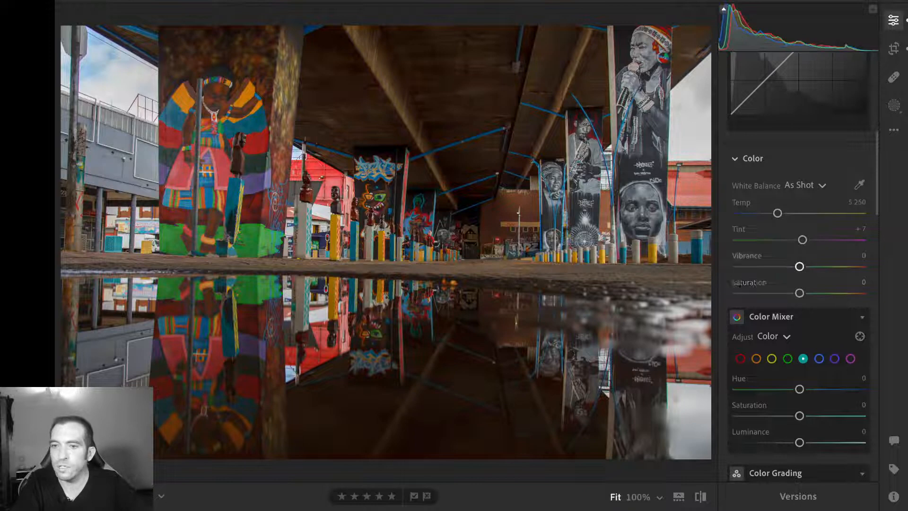
{"action": "left_click_drag", "start_coordinate": [799, 266], "coordinate": [802, 267]}
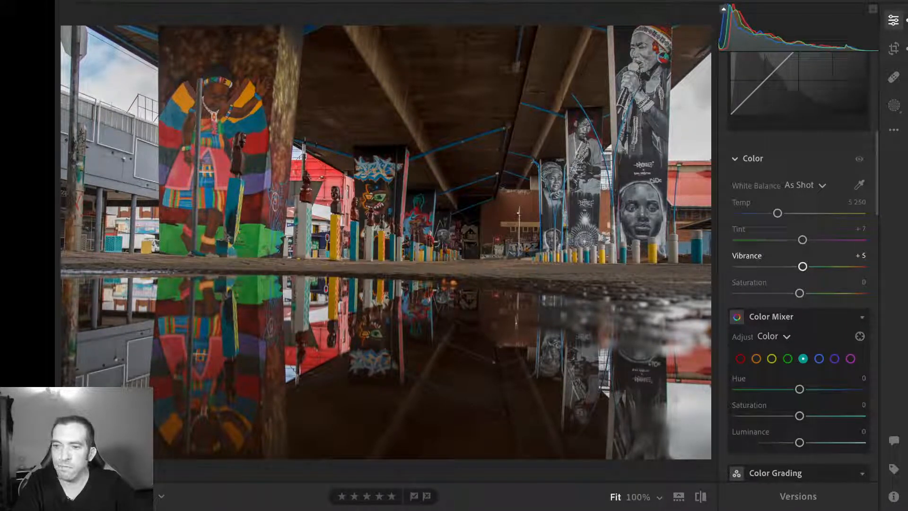
{"action": "left_click_drag", "start_coordinate": [802, 266], "coordinate": [815, 266]}
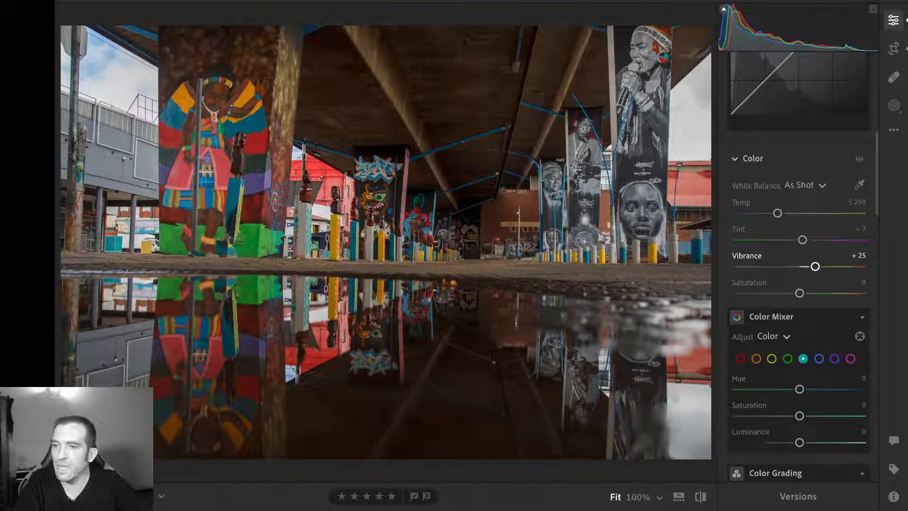
- Set Texture to +25 in the Effects settings
{"action": "scroll", "coordinate": [799, 267], "scroll_direction": "down", "scroll_amount": 5}
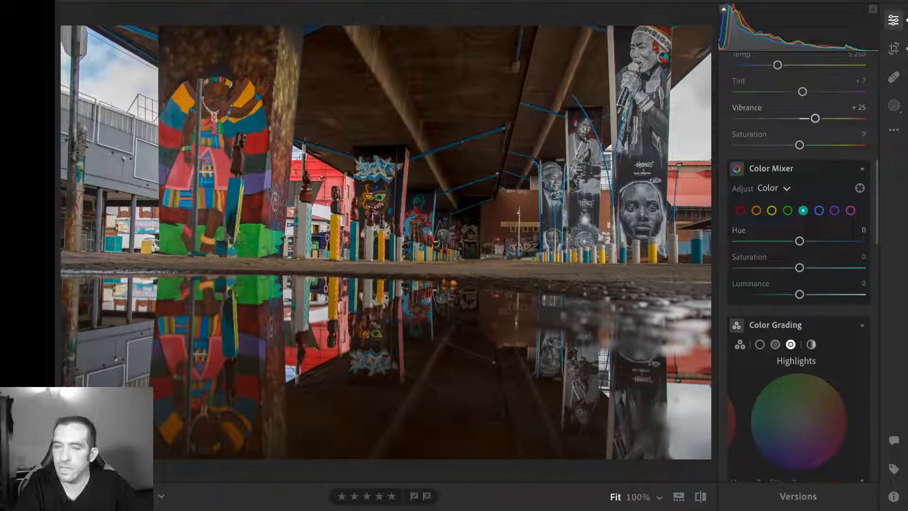
{"action": "scroll", "coordinate": [798, 267], "scroll_direction": "down", "scroll_amount": 3}
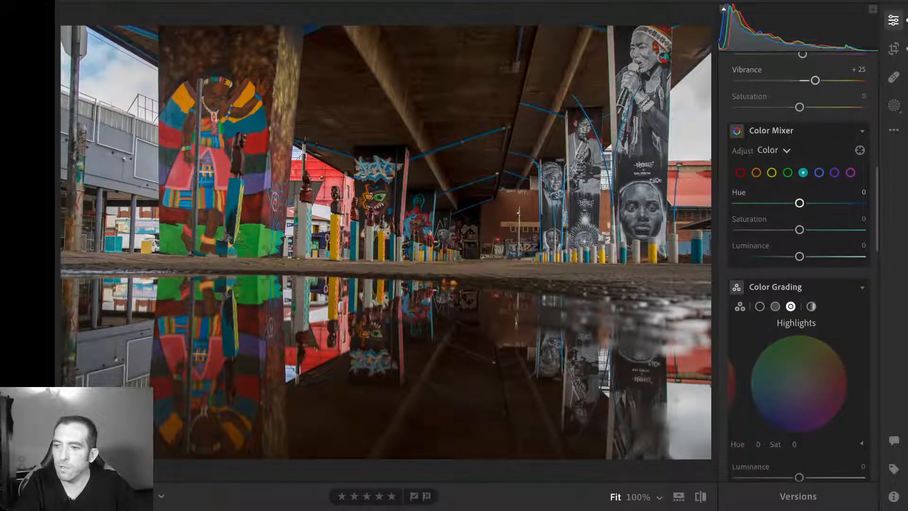
{"action": "scroll", "coordinate": [798, 267], "scroll_direction": "down", "scroll_amount": 4}
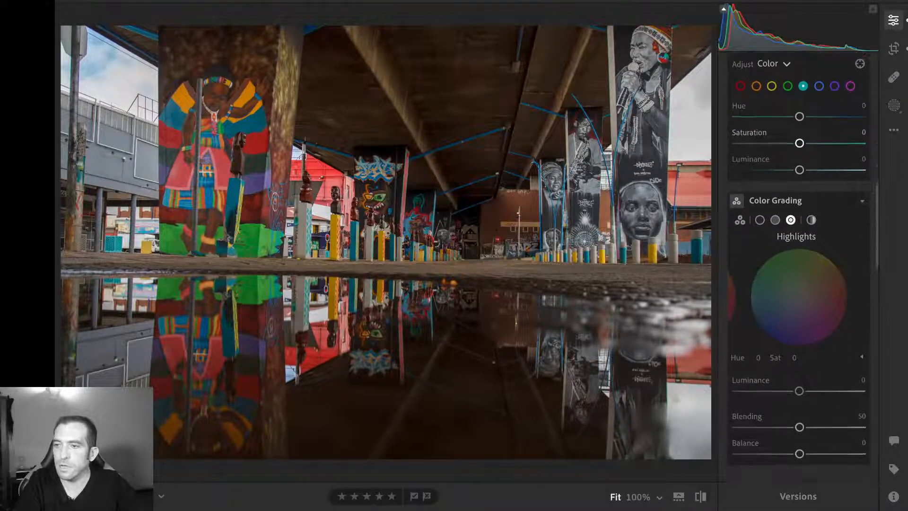
{"action": "scroll", "coordinate": [798, 268], "scroll_direction": "down", "scroll_amount": 8}
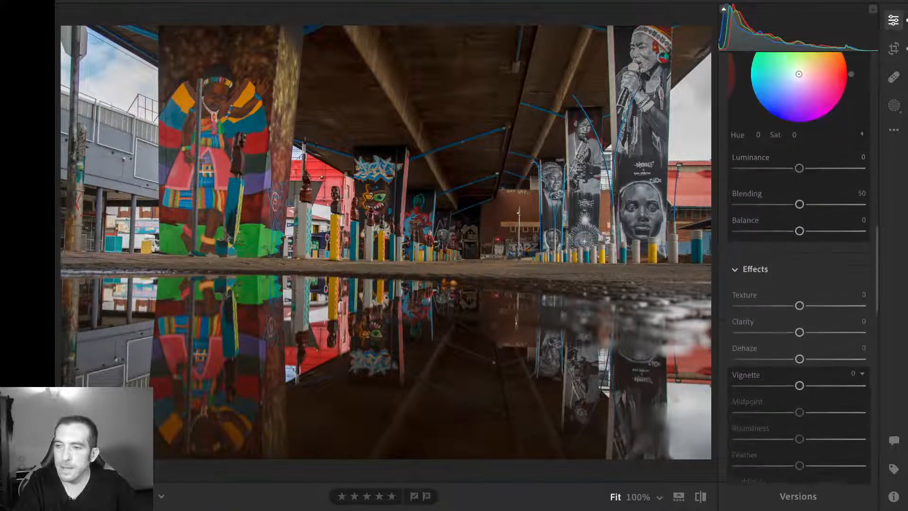
{"action": "scroll", "coordinate": [799, 220], "scroll_direction": "down", "scroll_amount": 3}
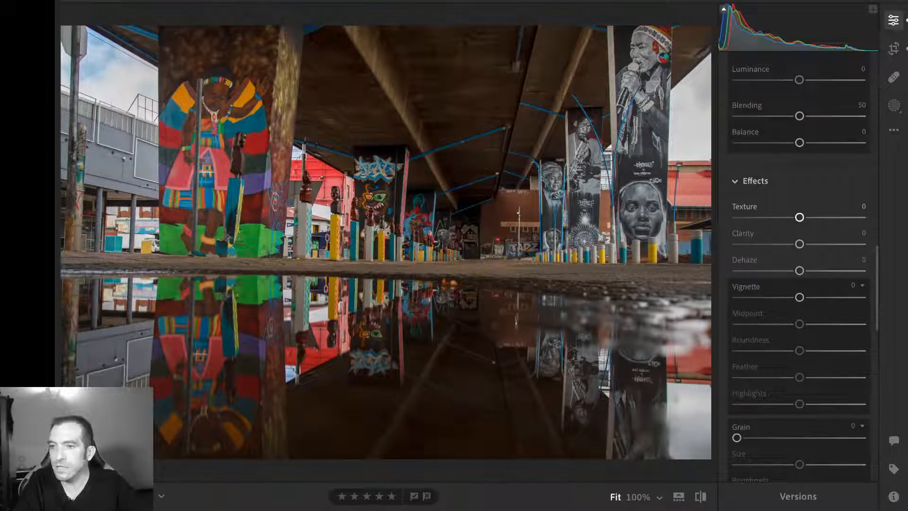
{"action": "left_click_drag", "start_coordinate": [799, 217], "coordinate": [805, 217]}
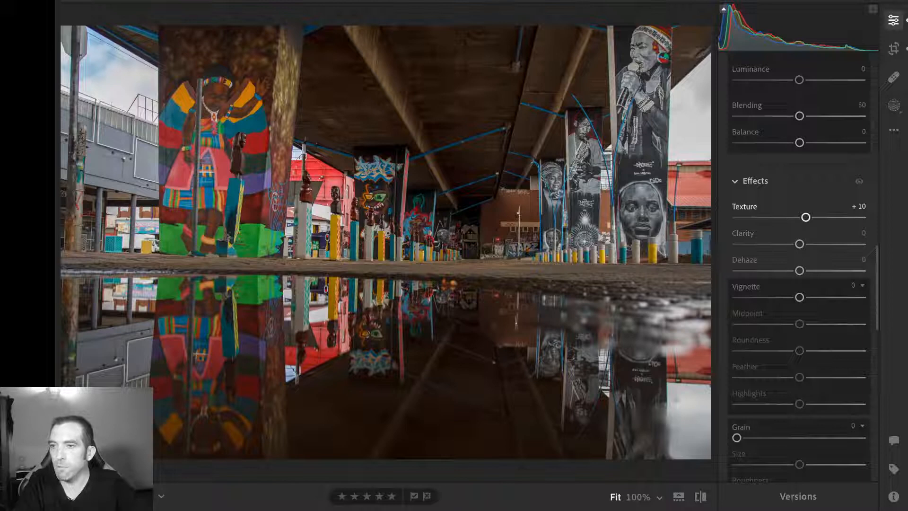
{"action": "left_click_drag", "start_coordinate": [805, 217], "coordinate": [814, 217]}
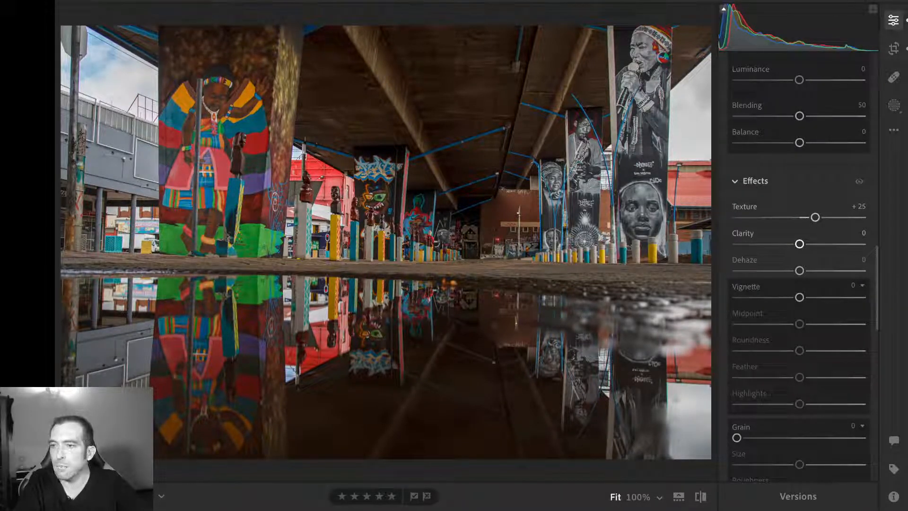
- Set Clarity to +5 in the Effects settings, and try Grain at 5 before returning it to 0
{"action": "left_click_drag", "start_coordinate": [799, 244], "coordinate": [802, 243]}
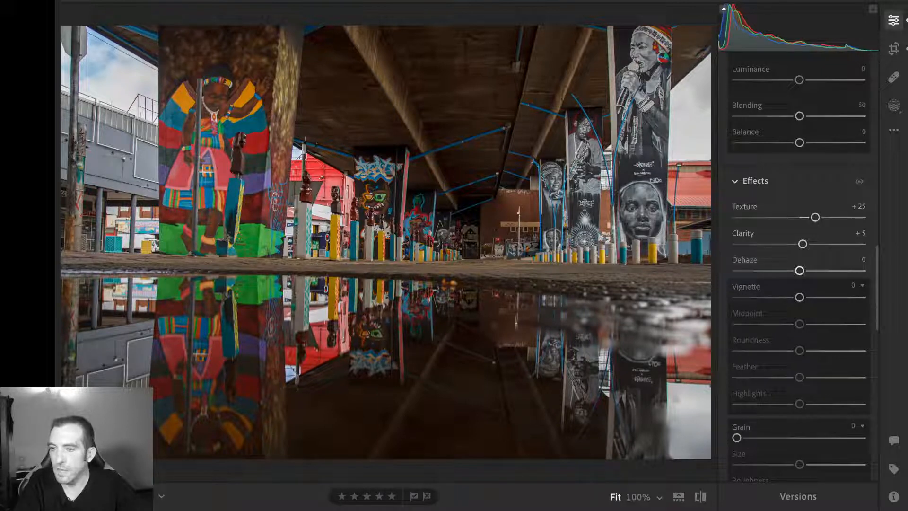
{"action": "scroll", "coordinate": [799, 265], "scroll_direction": "down", "scroll_amount": 1}
{"action": "scroll", "coordinate": [799, 265], "scroll_direction": "down", "scroll_amount": 6}
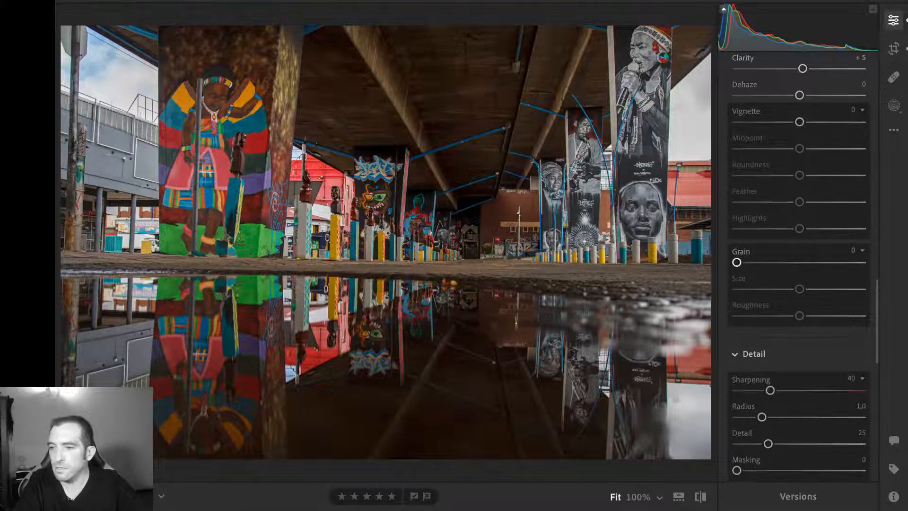
{"action": "left_click_drag", "start_coordinate": [736, 261], "coordinate": [743, 262]}
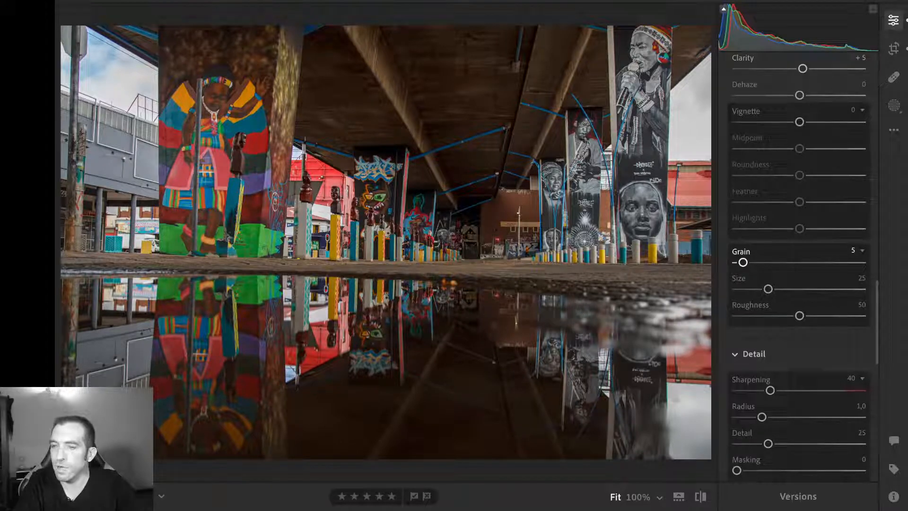
{"action": "left_click_drag", "start_coordinate": [742, 262], "coordinate": [736, 262]}
- Set Sharpening to 70 in the Detail settings and raise Masking to 92 while previewing the sharpening mask
{"action": "scroll", "coordinate": [799, 267], "scroll_direction": "down", "scroll_amount": 2}
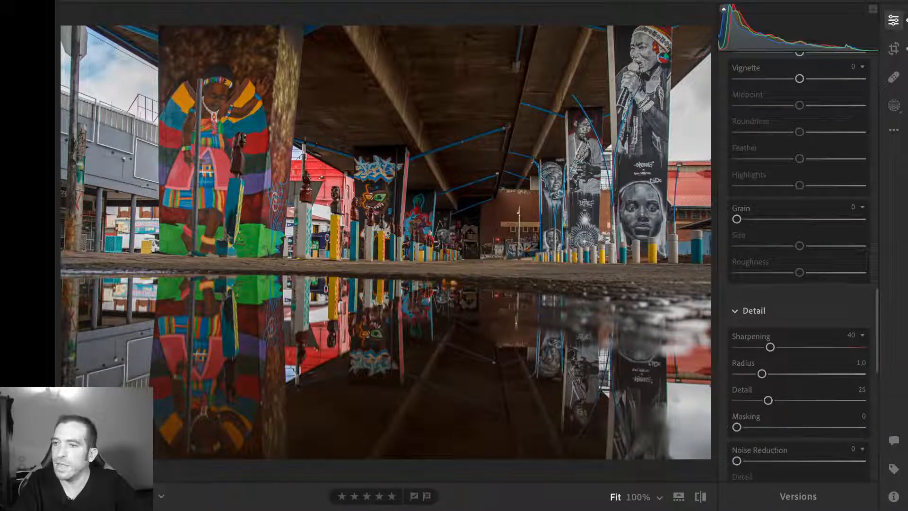
{"action": "scroll", "coordinate": [799, 267], "scroll_direction": "down", "scroll_amount": 5}
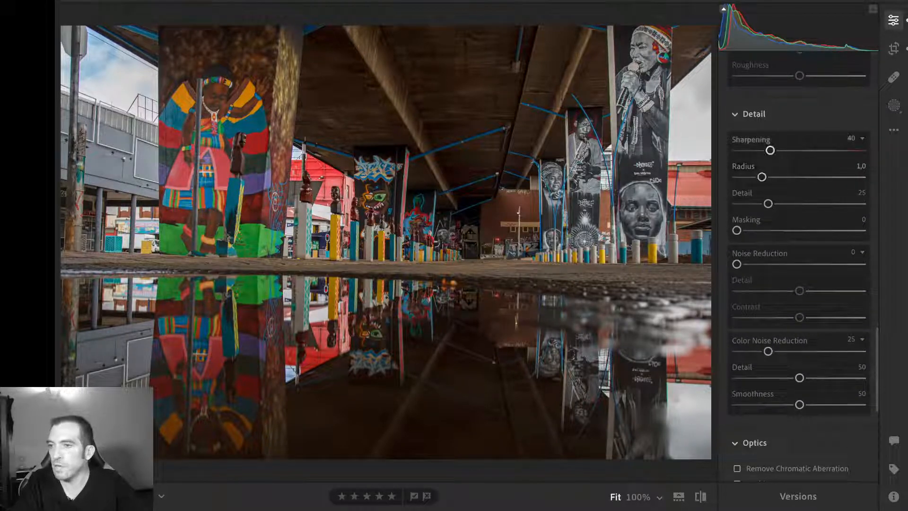
{"action": "left_click_drag", "start_coordinate": [769, 150], "coordinate": [795, 151]}
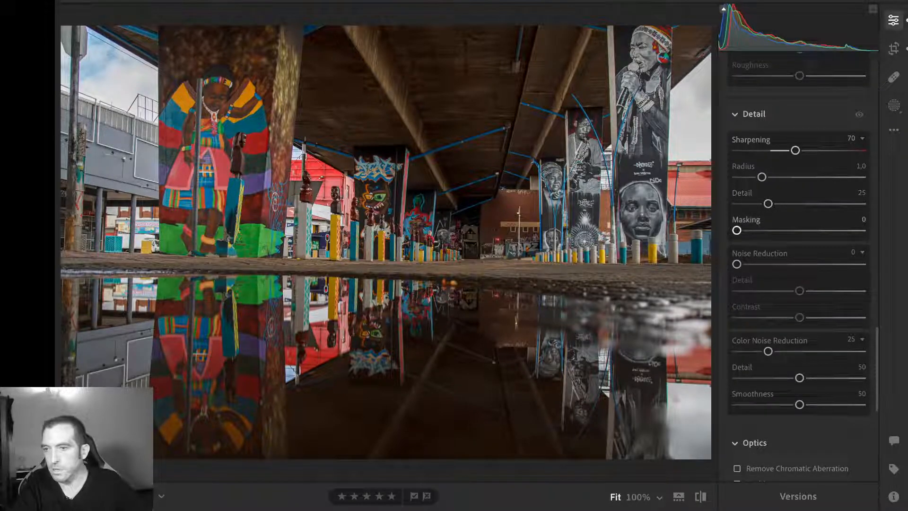
{"action": "left_click_drag", "start_coordinate": [736, 231], "coordinate": [752, 230]}
{"action": "key", "text": "alt"}
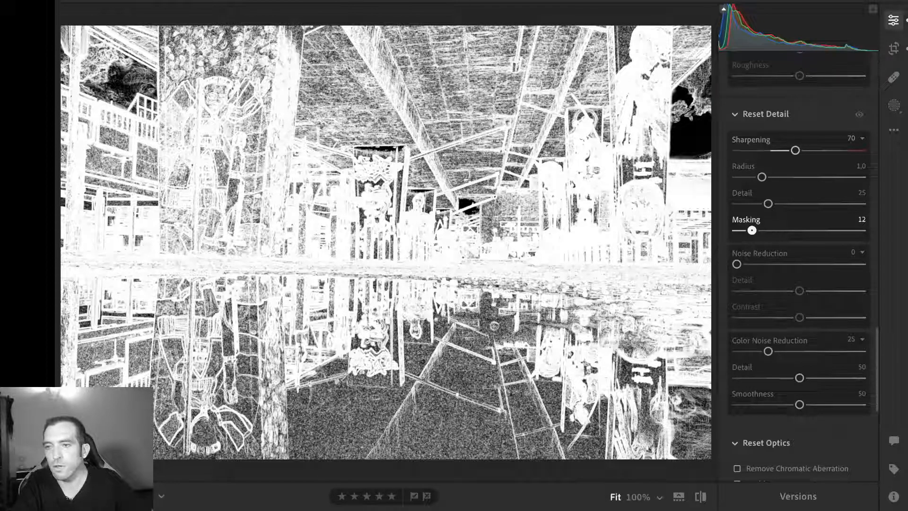
{"action": "left_click_drag", "start_coordinate": [752, 230], "coordinate": [852, 230]}
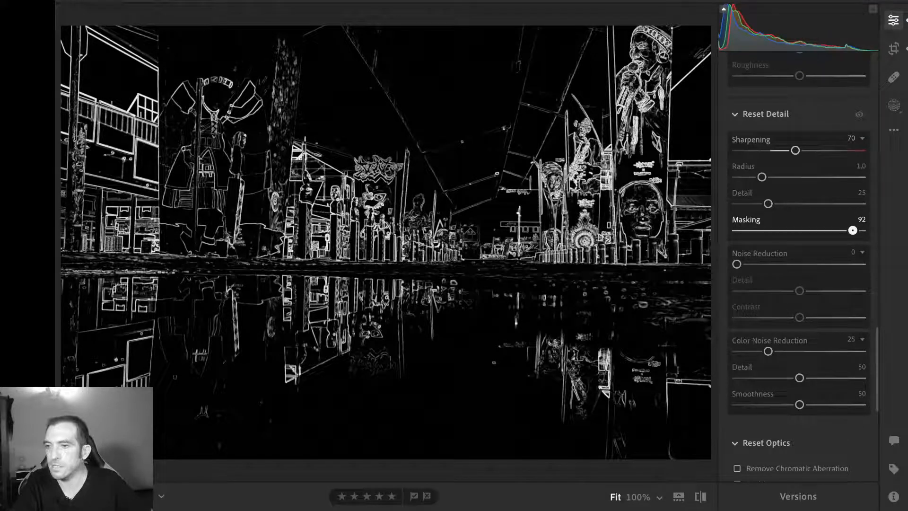
{"action": "left_click_drag", "start_coordinate": [851, 230], "coordinate": [851, 230]}
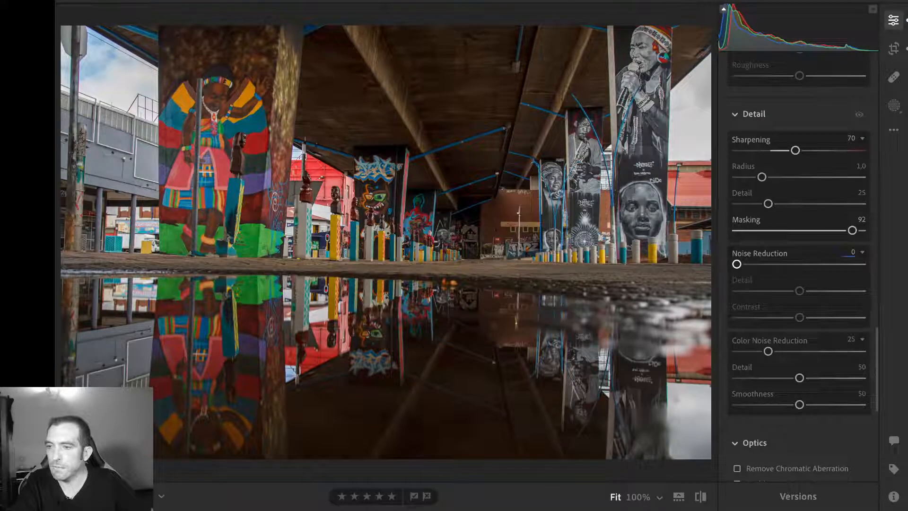
- Add a linear gradient mask over the puddle reflection, fading out at the waterline, and set its Exposure to -0.32
{"action": "scroll", "coordinate": [798, 267], "scroll_direction": "down", "scroll_amount": 2}
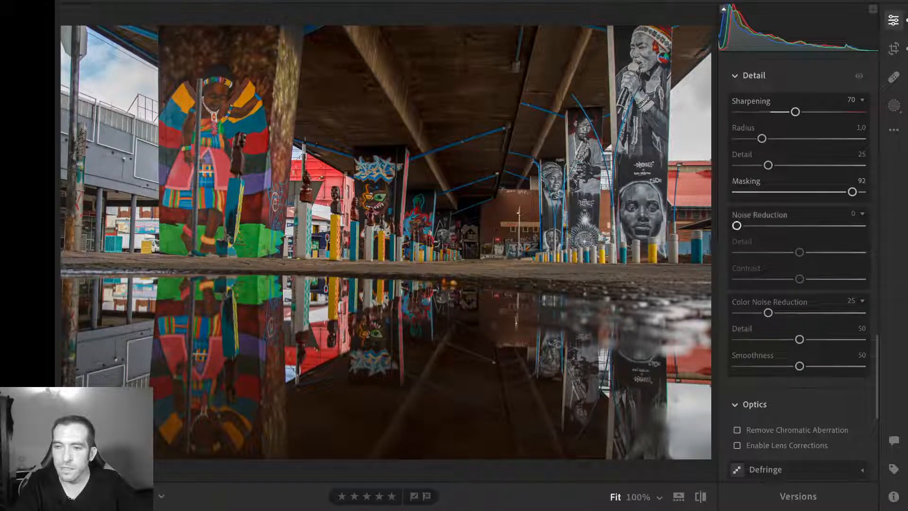
{"action": "scroll", "coordinate": [739, 373], "scroll_direction": "up", "scroll_amount": 10}
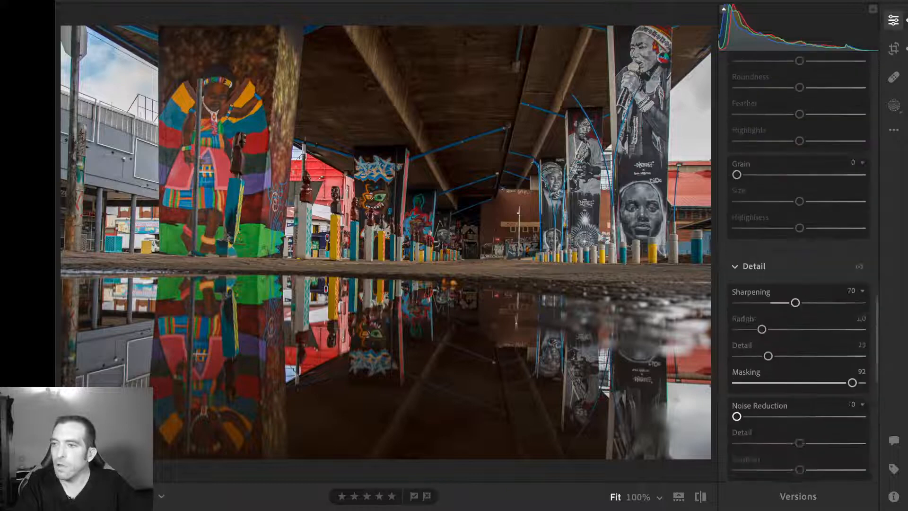
{"action": "scroll", "coordinate": [739, 373], "scroll_direction": "up", "scroll_amount": 15}
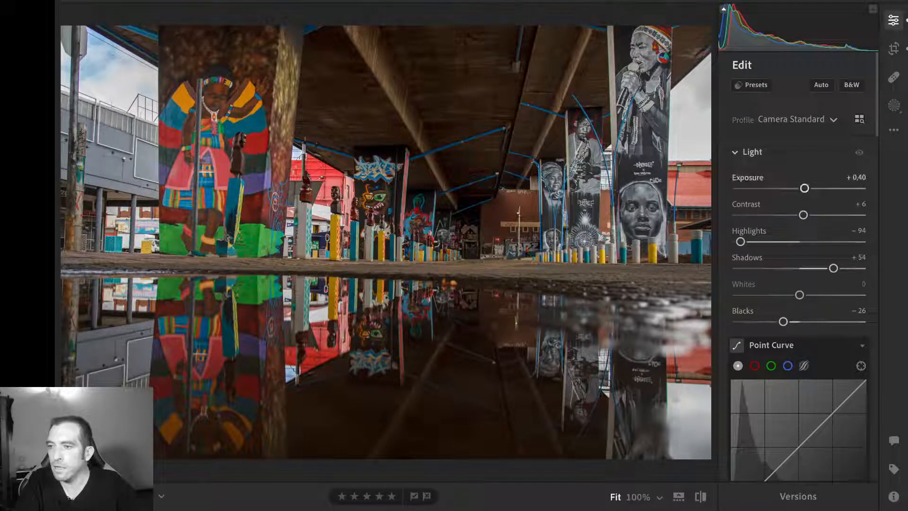
{"action": "left_click", "coordinate": [894, 105]}
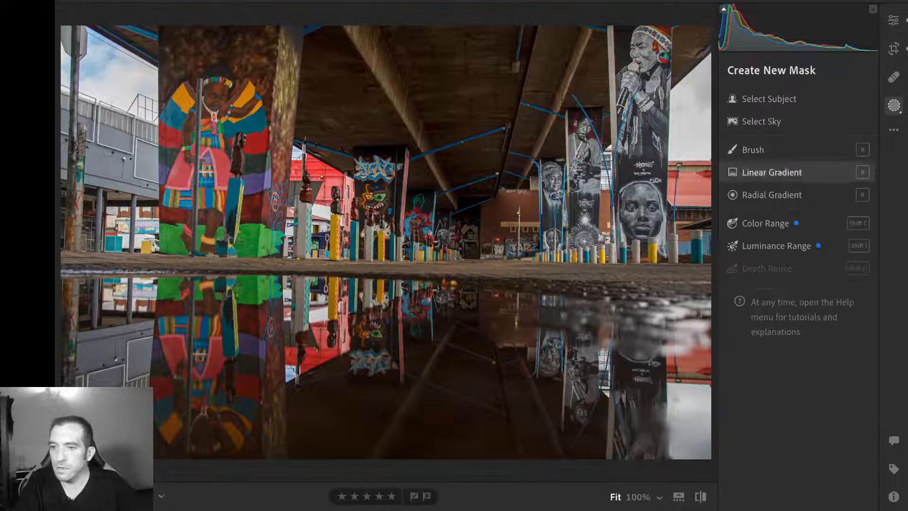
{"action": "left_click", "coordinate": [761, 172]}
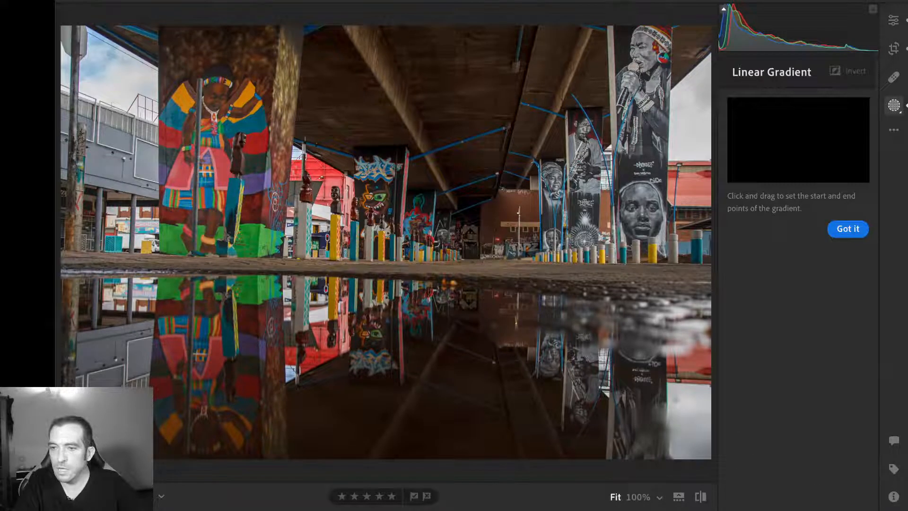
{"action": "left_click_drag", "start_coordinate": [450, 298], "coordinate": [450, 276]}
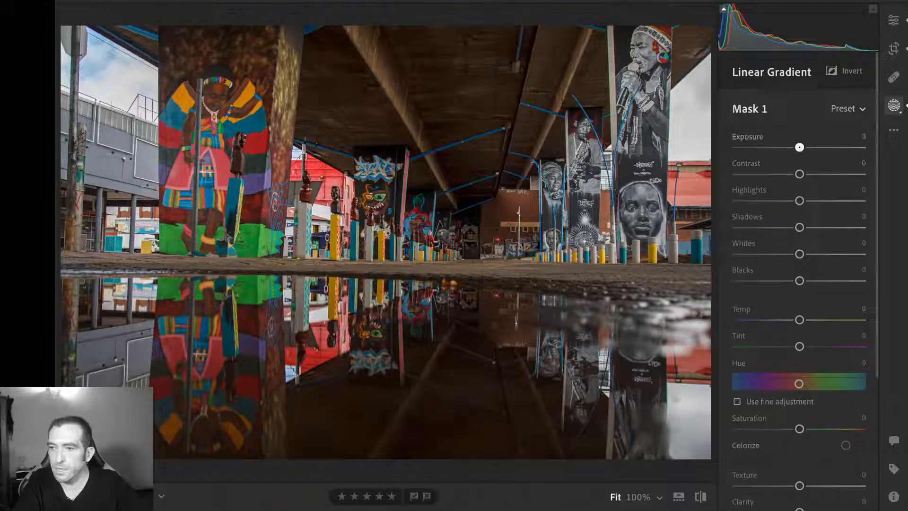
{"action": "left_click_drag", "start_coordinate": [799, 147], "coordinate": [794, 148]}
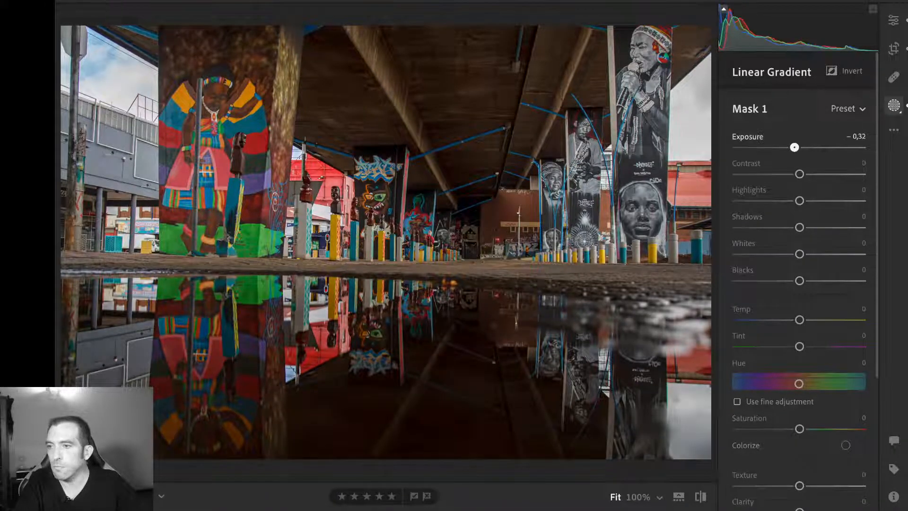
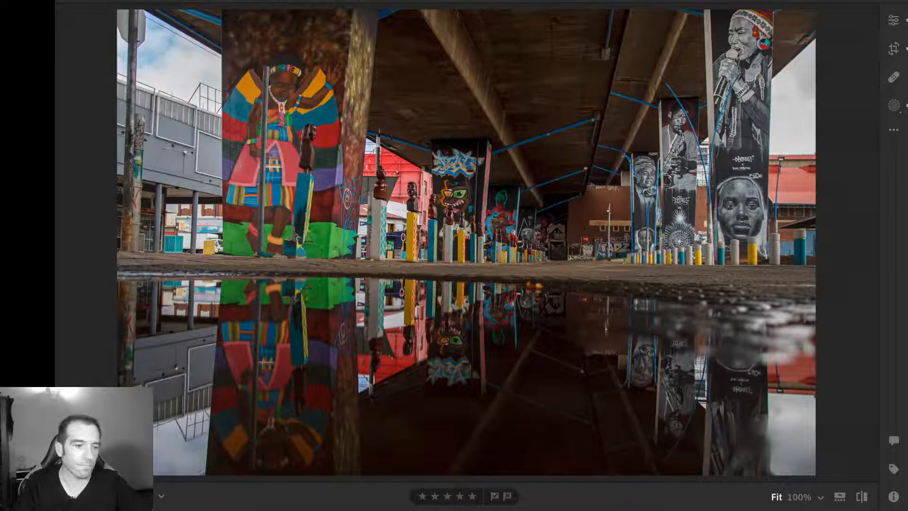
- Go to the next photo, the group posing before the painted wall, and check its crop and straightening
{"action": "key", "text": "Right"}
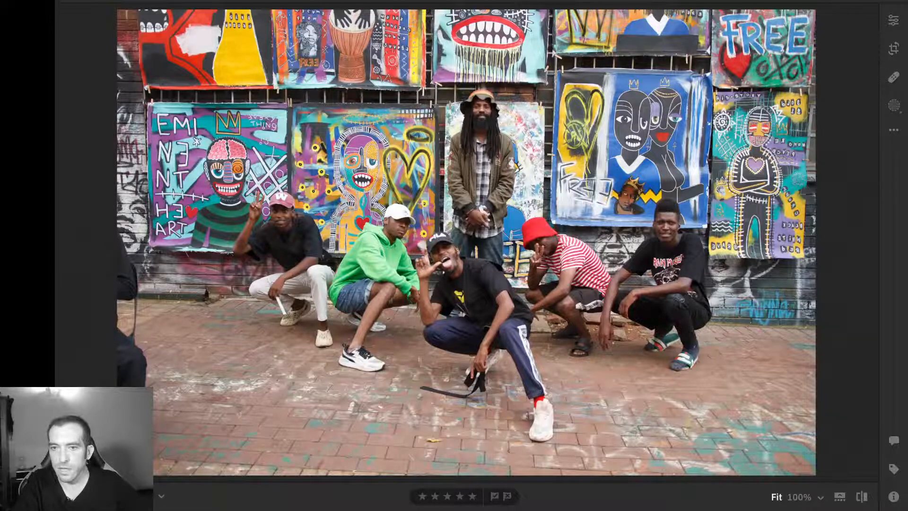
{"action": "key", "text": "c"}
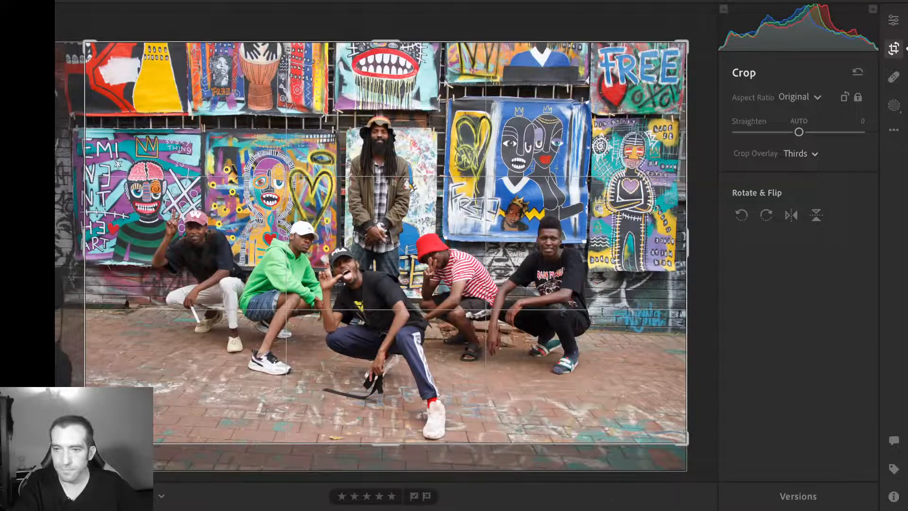
{"action": "key", "text": "e"}
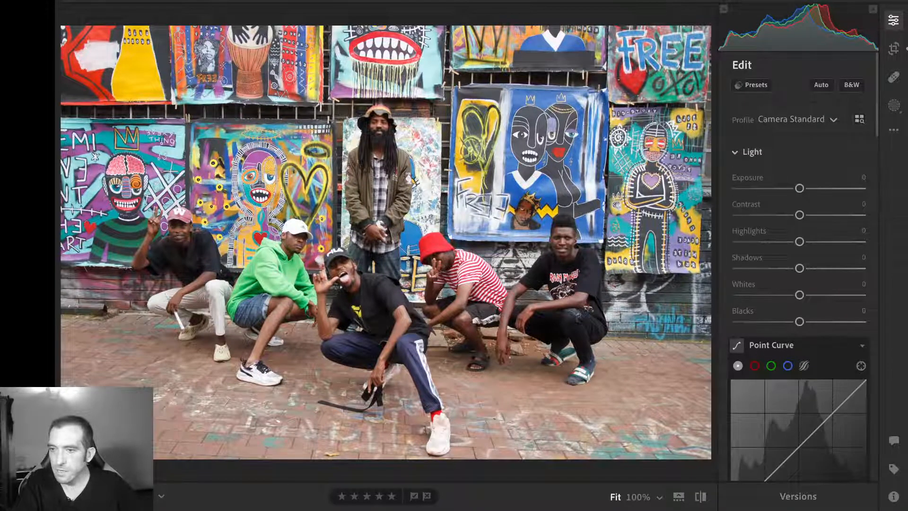
{"action": "key", "text": "c"}
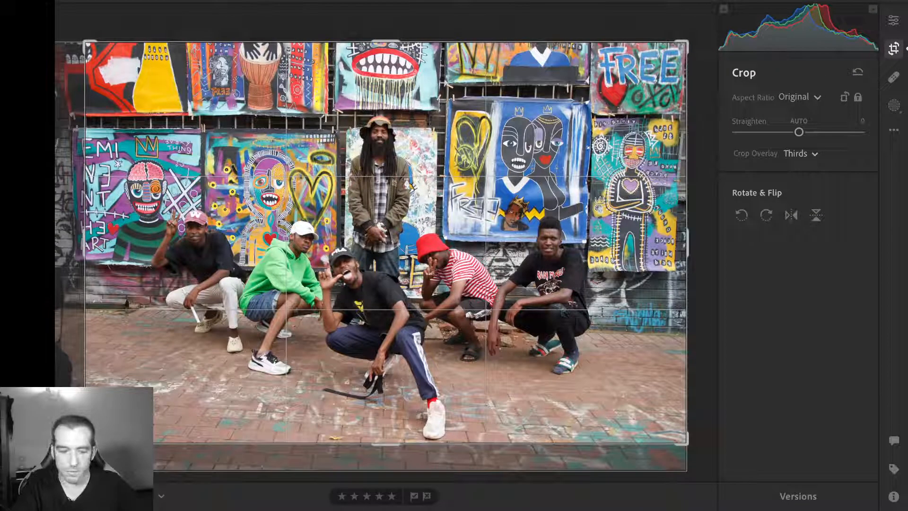
{"action": "left_click_drag", "start_coordinate": [798, 132], "coordinate": [798, 132]}
{"action": "left_click", "coordinate": [905, 48]}
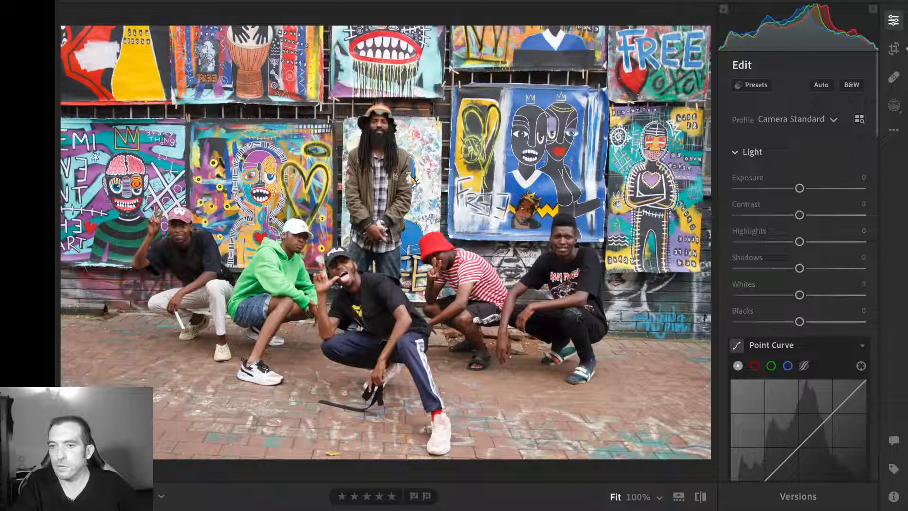
- Apply the automatic adjustment to the group photo and set Saturation to -15 in the Color settings
{"action": "left_click", "coordinate": [821, 84]}
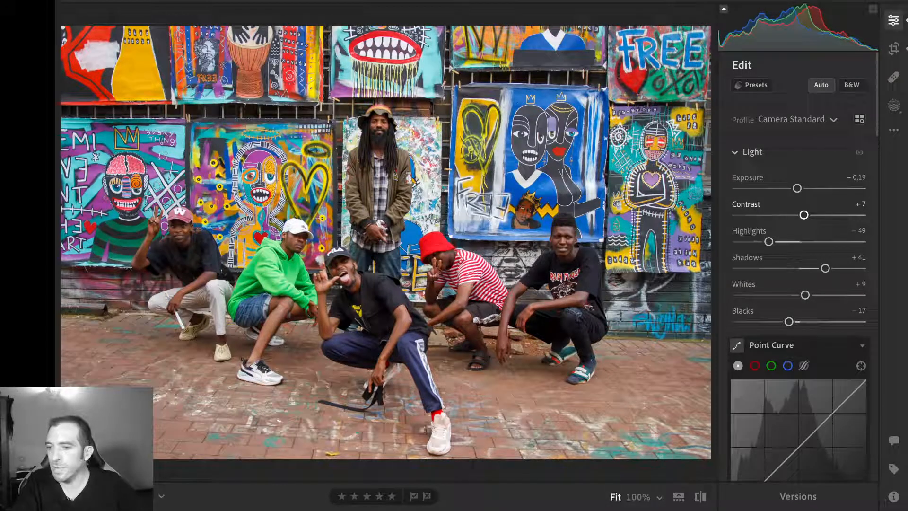
{"action": "scroll", "coordinate": [757, 232], "scroll_direction": "down", "scroll_amount": 7}
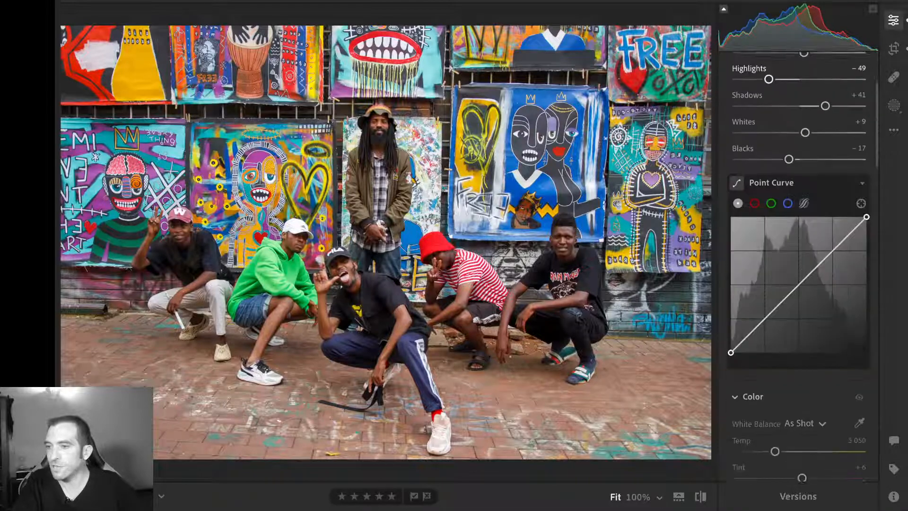
{"action": "scroll", "coordinate": [799, 264], "scroll_direction": "down", "scroll_amount": 1}
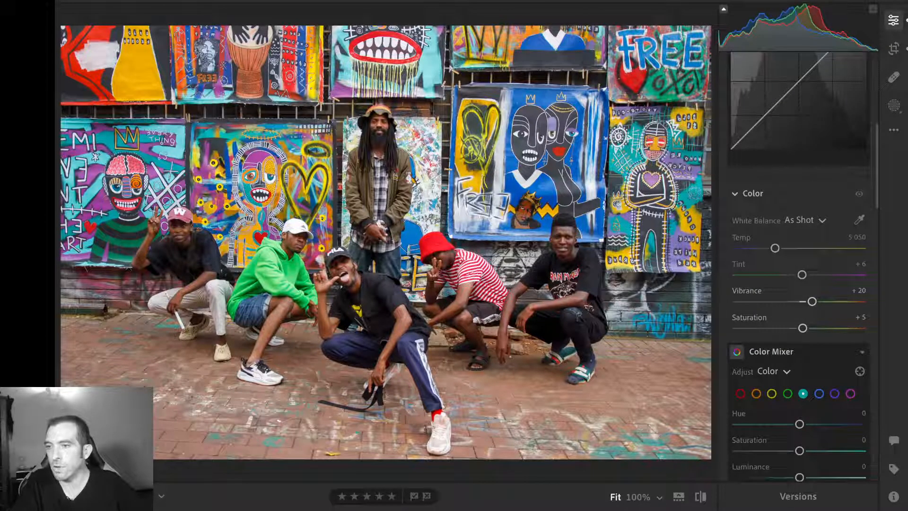
{"action": "scroll", "coordinate": [799, 189], "scroll_direction": "up", "scroll_amount": 5}
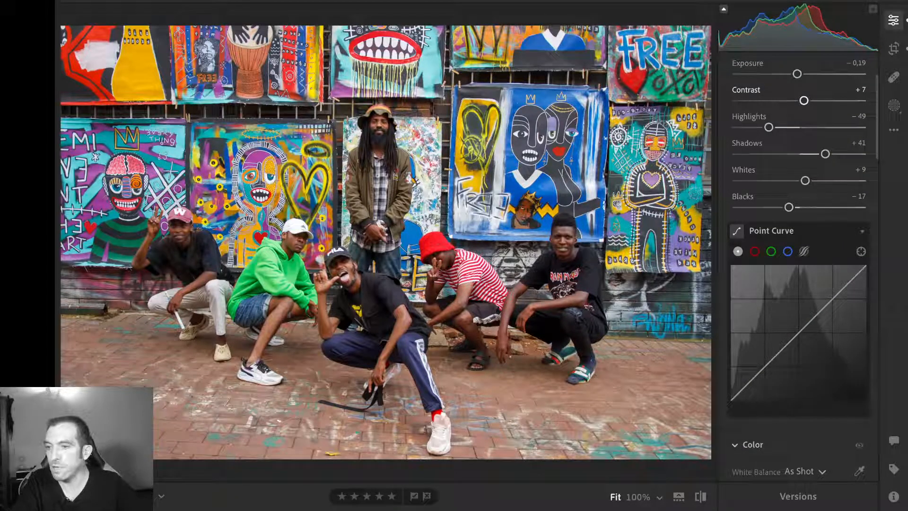
{"action": "scroll", "coordinate": [799, 283], "scroll_direction": "down", "scroll_amount": 5}
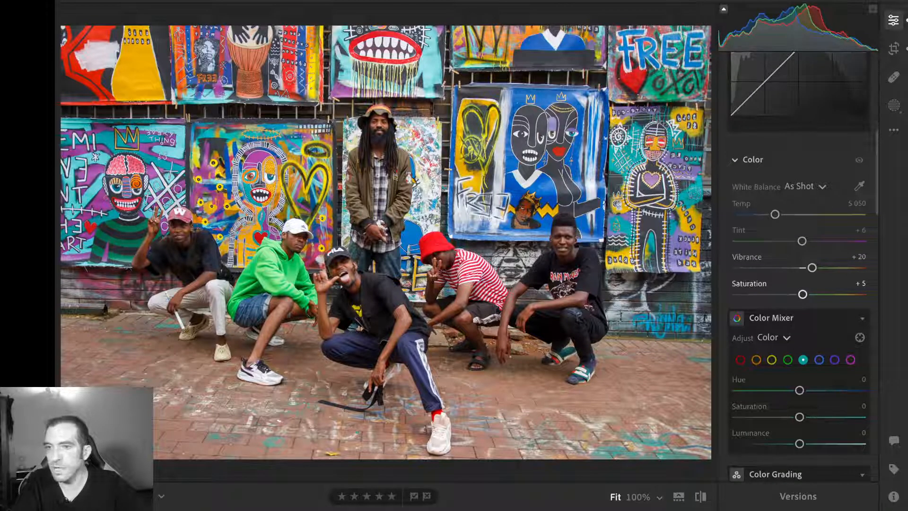
{"action": "left_click_drag", "start_coordinate": [802, 294], "coordinate": [789, 294]}
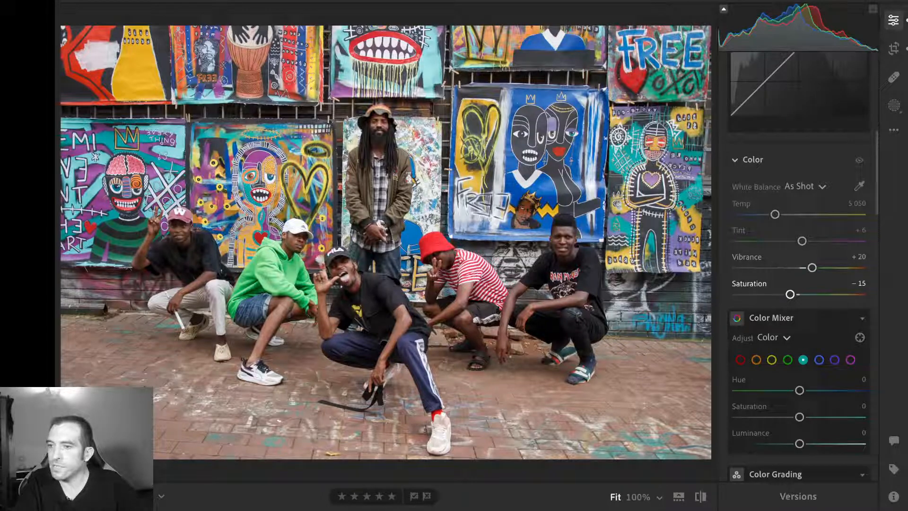
- Review the group photo's Light, Point Curve and Color settings
{"action": "scroll", "coordinate": [799, 264], "scroll_direction": "up", "scroll_amount": 10}
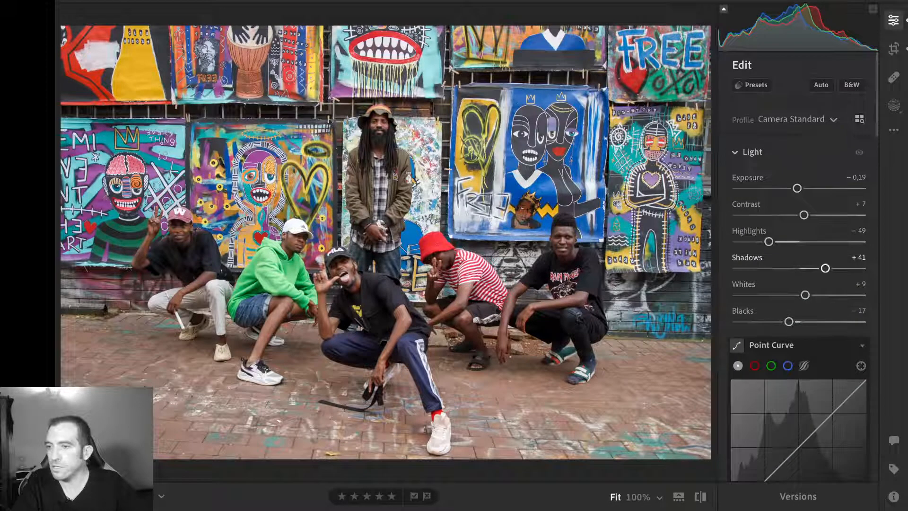
{"action": "scroll", "coordinate": [799, 260], "scroll_direction": "down", "scroll_amount": 3}
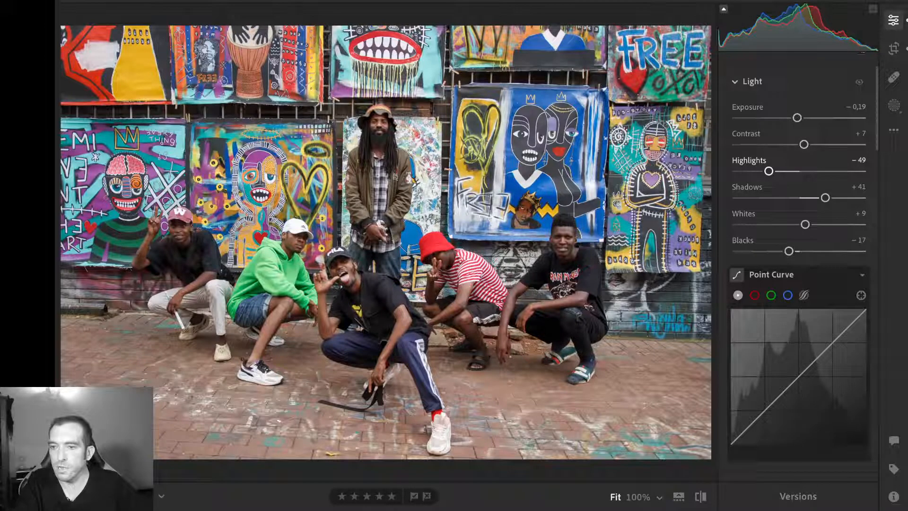
{"action": "scroll", "coordinate": [798, 260], "scroll_direction": "up", "scroll_amount": 1}
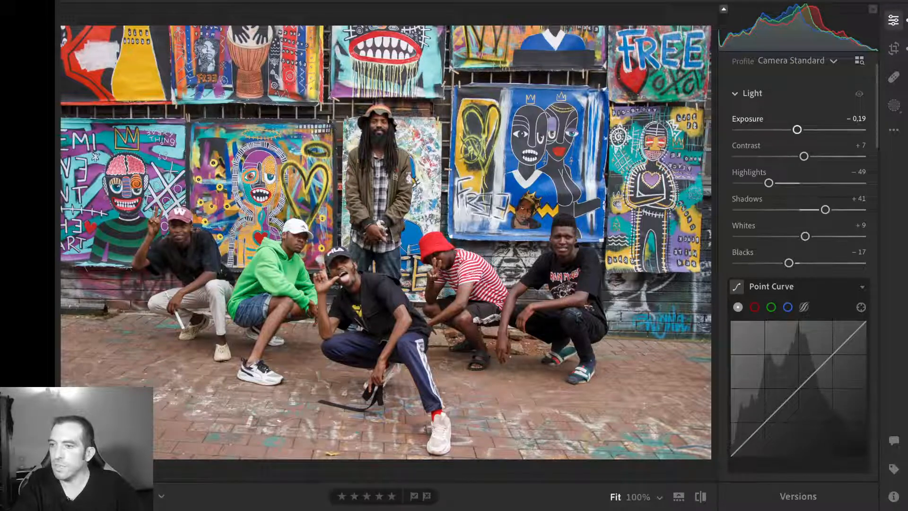
{"action": "scroll", "coordinate": [756, 123], "scroll_direction": "up", "scroll_amount": 2}
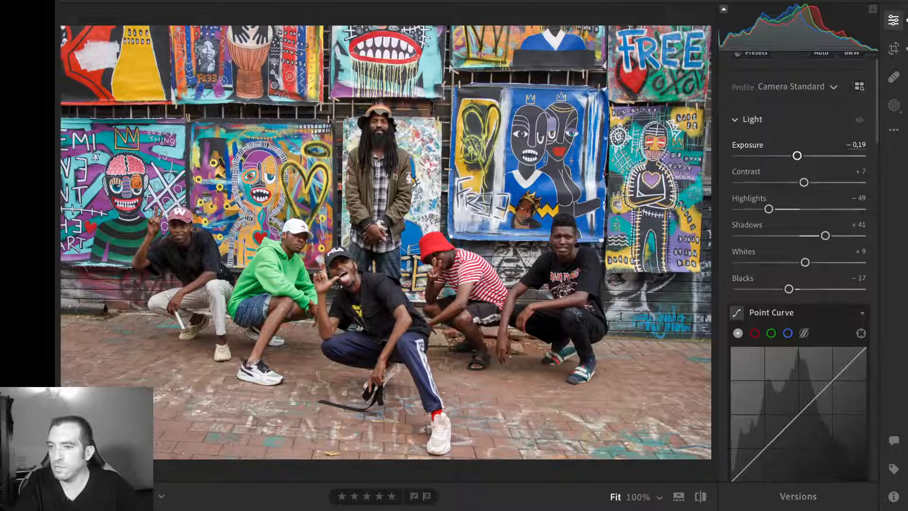
{"action": "scroll", "coordinate": [799, 152], "scroll_direction": "down", "scroll_amount": 1}
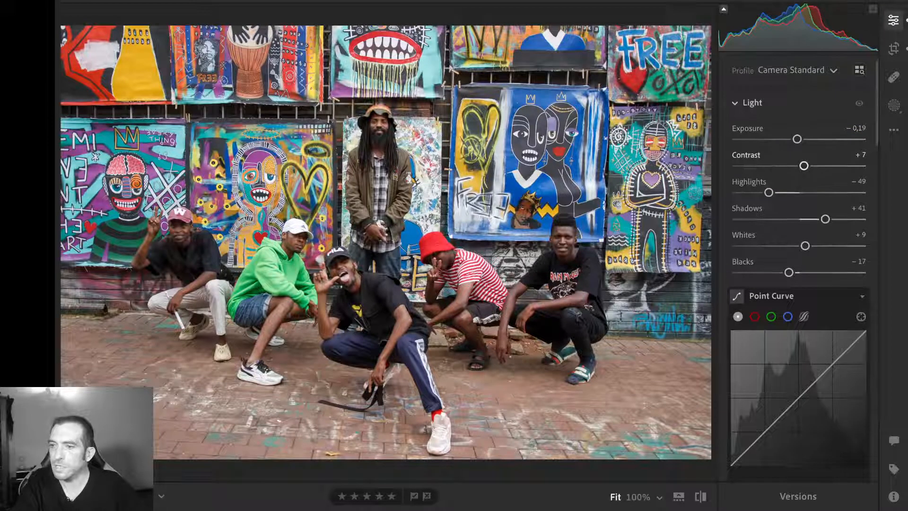
{"action": "scroll", "coordinate": [799, 265], "scroll_direction": "down", "scroll_amount": 10}
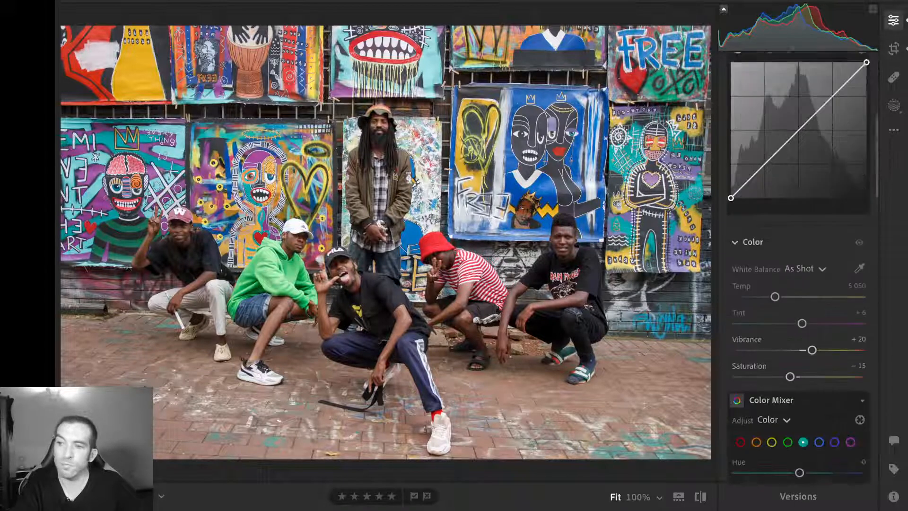
{"action": "scroll", "coordinate": [799, 264], "scroll_direction": "down", "scroll_amount": 4}
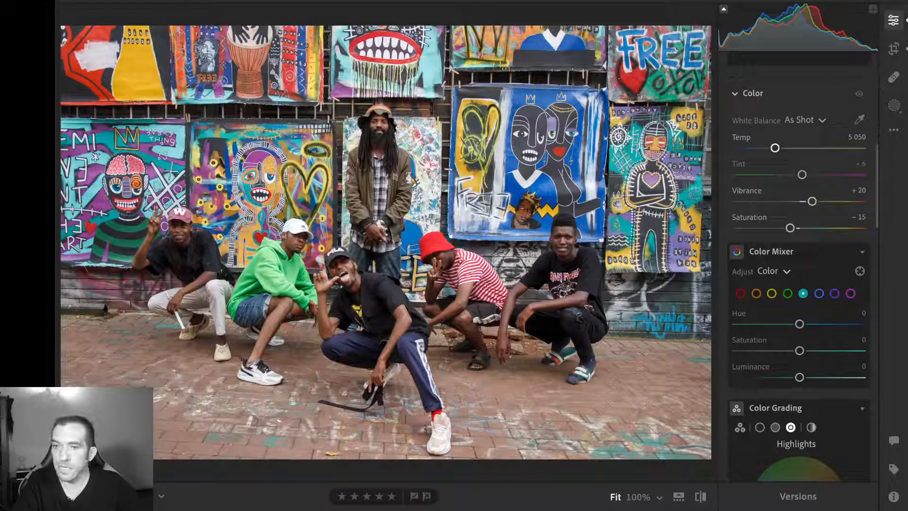
- Set the group photo's Texture to -5 in the Effects settings and check the faces at 100% zoom
{"action": "scroll", "coordinate": [799, 265], "scroll_direction": "down", "scroll_amount": 2}
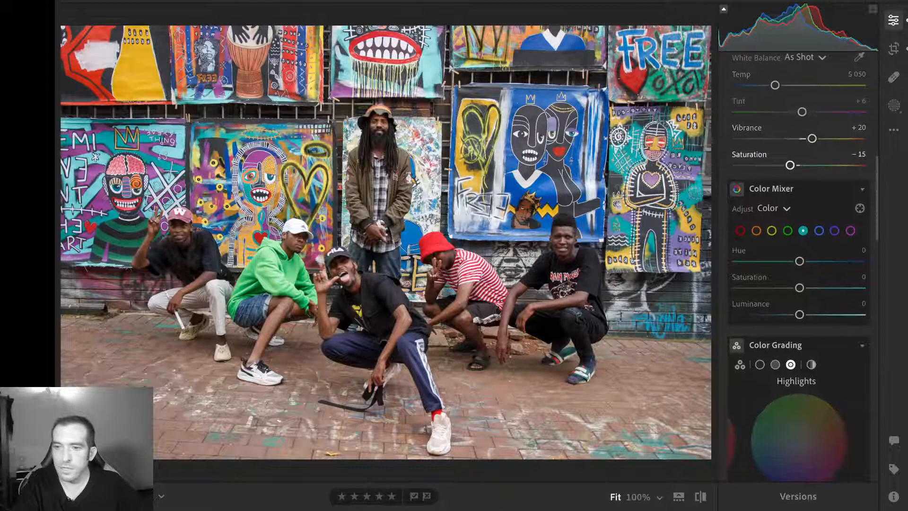
{"action": "scroll", "coordinate": [799, 265], "scroll_direction": "down", "scroll_amount": 5}
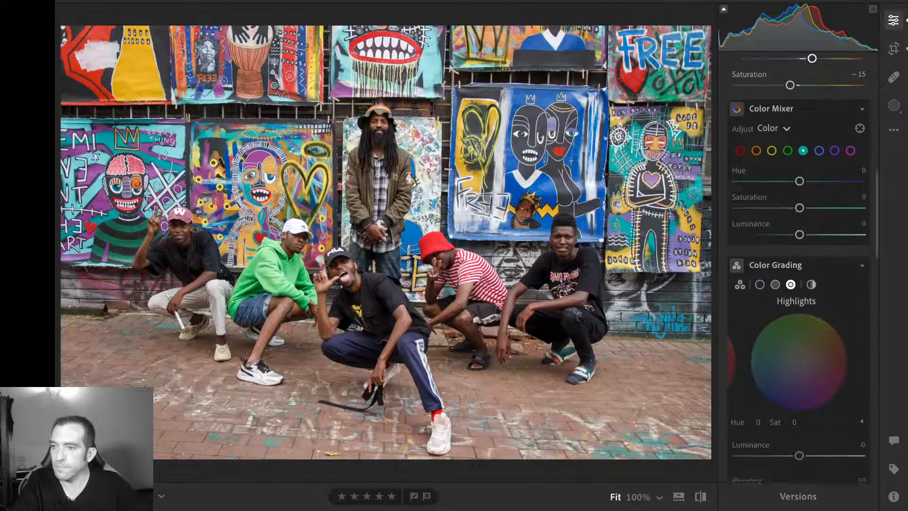
{"action": "scroll", "coordinate": [799, 264], "scroll_direction": "down", "scroll_amount": 12}
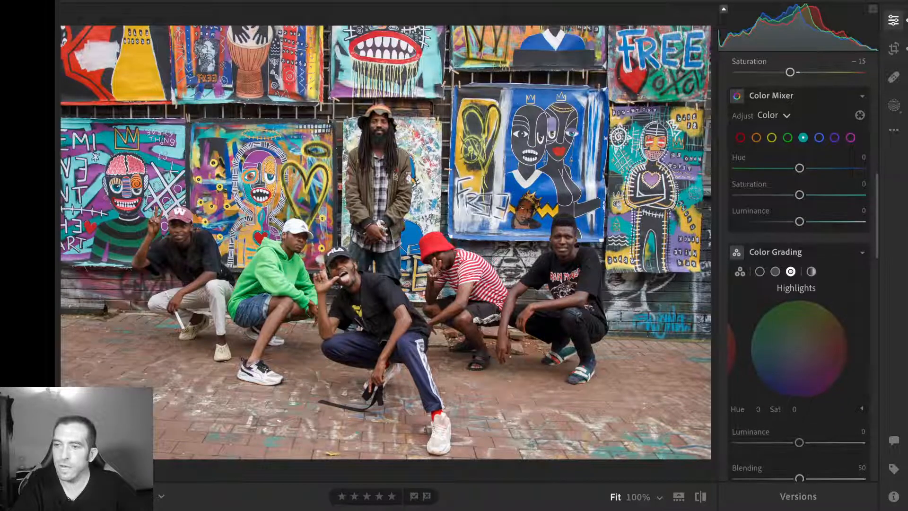
{"action": "scroll", "coordinate": [799, 265], "scroll_direction": "down", "scroll_amount": 4}
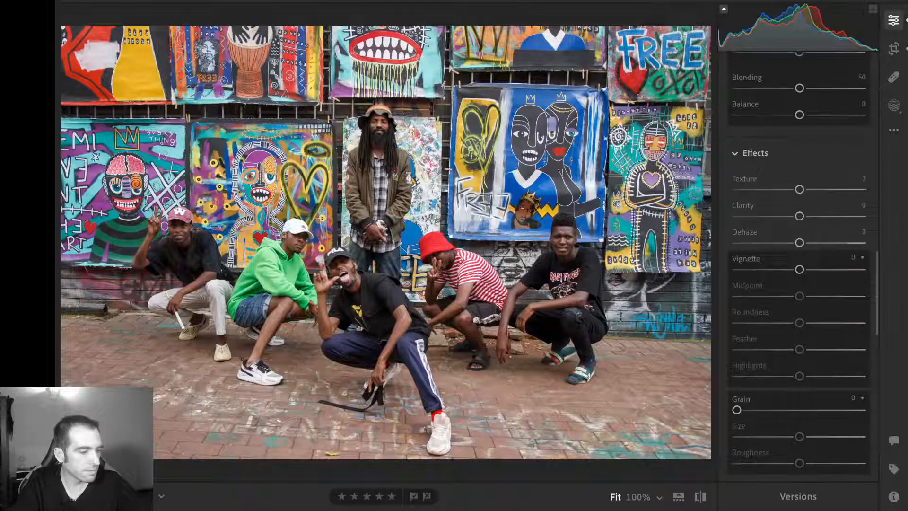
{"action": "scroll", "coordinate": [799, 265], "scroll_direction": "down", "scroll_amount": 2}
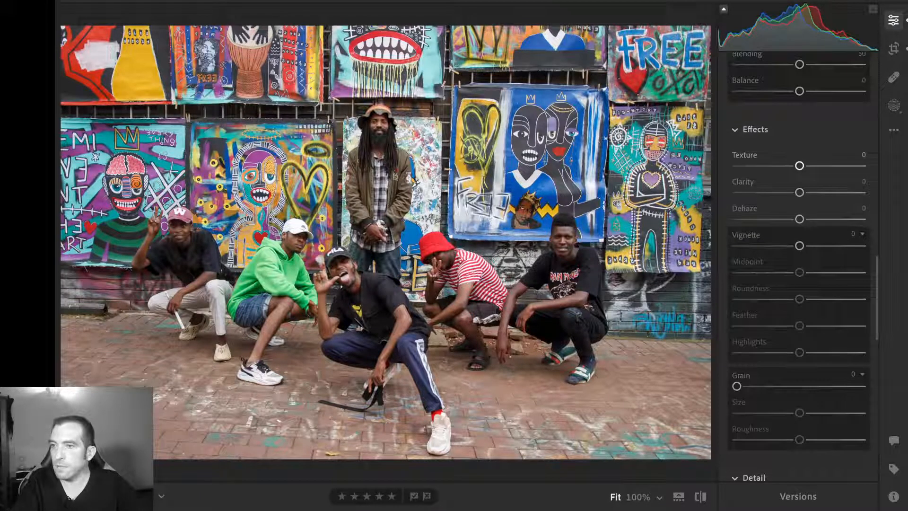
{"action": "scroll", "coordinate": [799, 161], "scroll_direction": "down", "scroll_amount": 3}
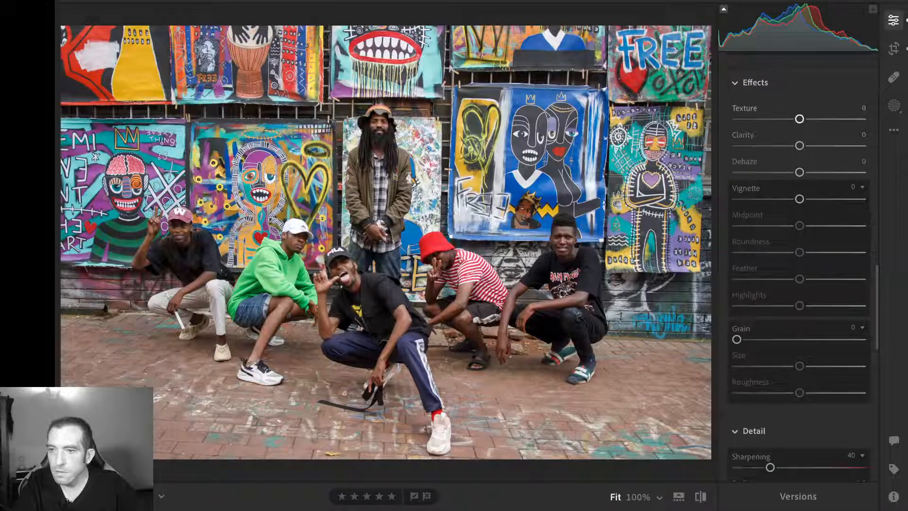
{"action": "left_click_drag", "start_coordinate": [799, 119], "coordinate": [793, 119]}
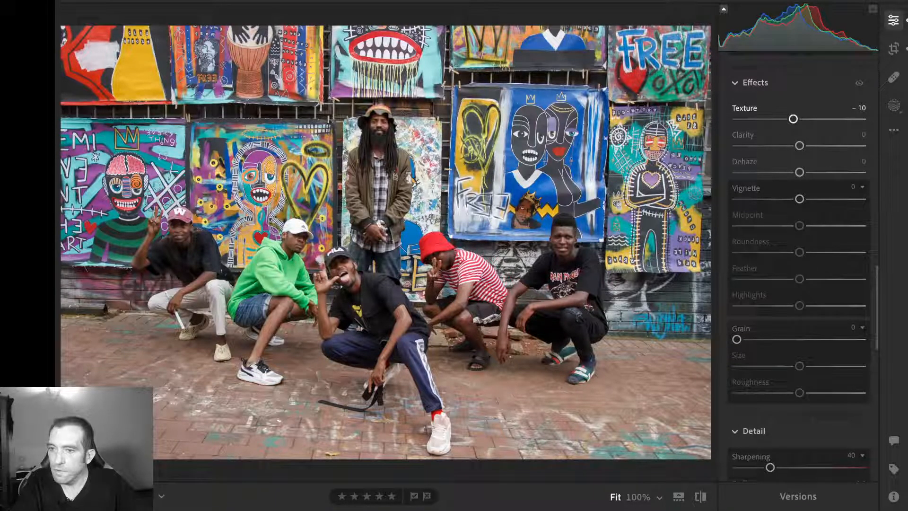
{"action": "left_click_drag", "start_coordinate": [793, 119], "coordinate": [796, 119]}
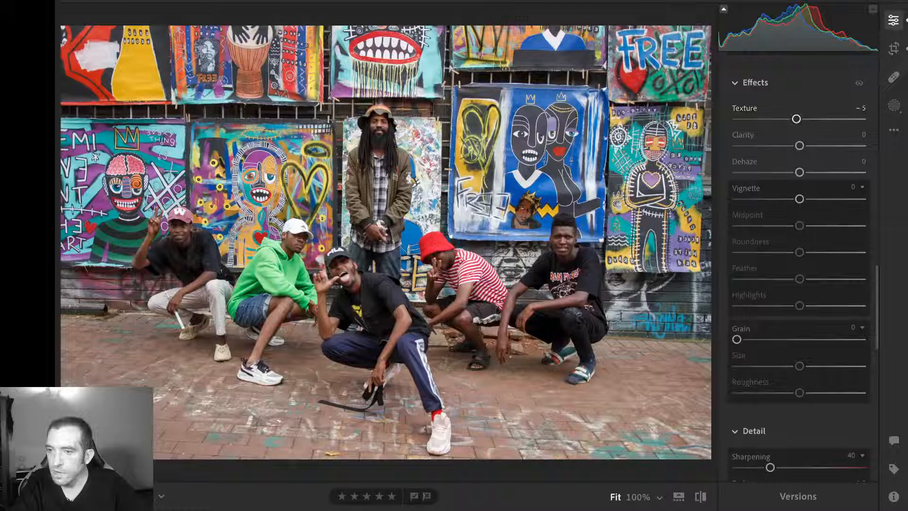
{"action": "key", "text": "z"}
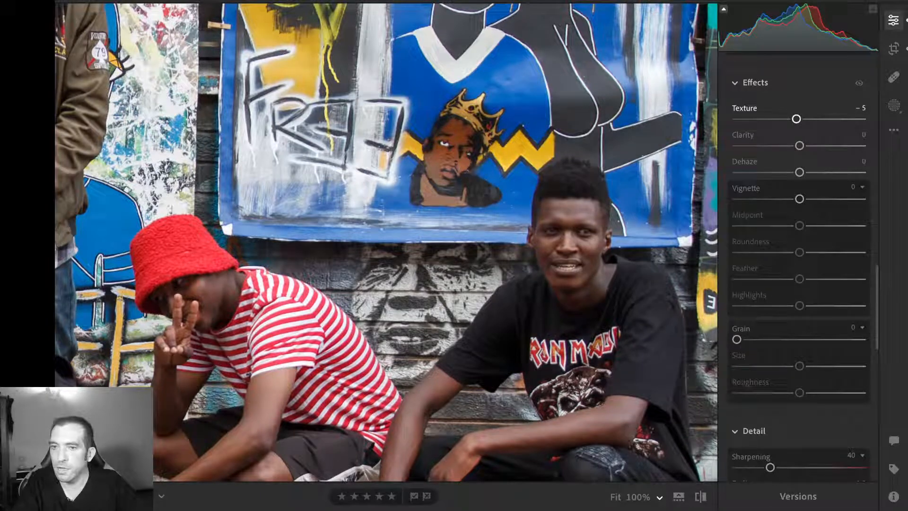
{"action": "key", "text": "z"}
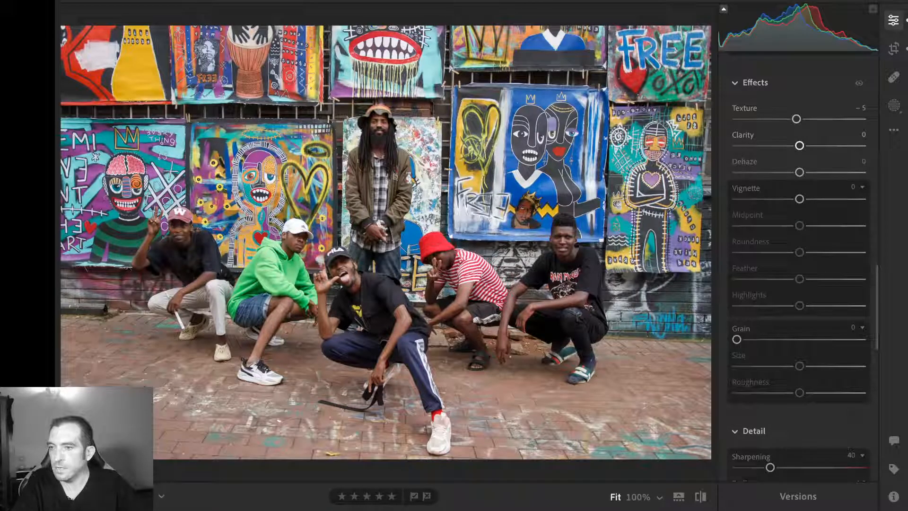
- Apply a Vignette of -10 to the group photo, comparing the image with and without it
{"action": "scroll", "coordinate": [799, 142], "scroll_direction": "down", "scroll_amount": 2}
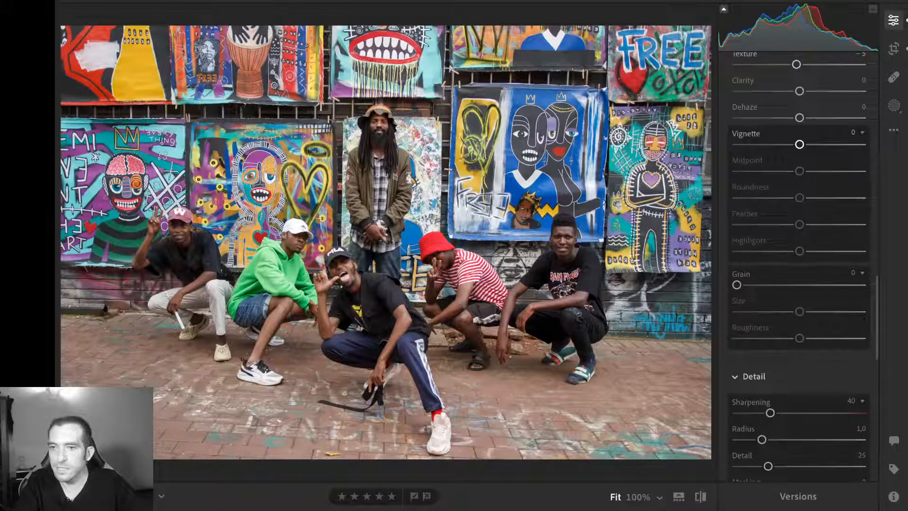
{"action": "left_click_drag", "start_coordinate": [799, 144], "coordinate": [792, 145]}
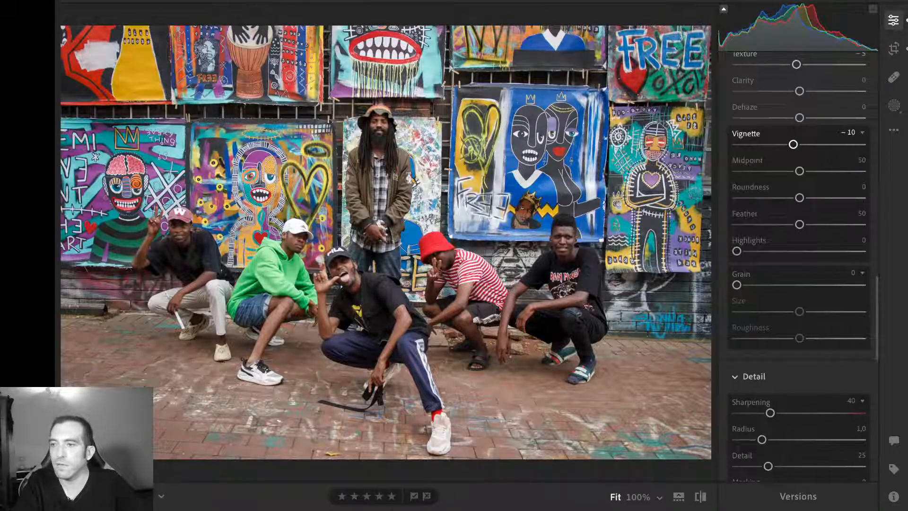
{"action": "double_click", "coordinate": [793, 144]}
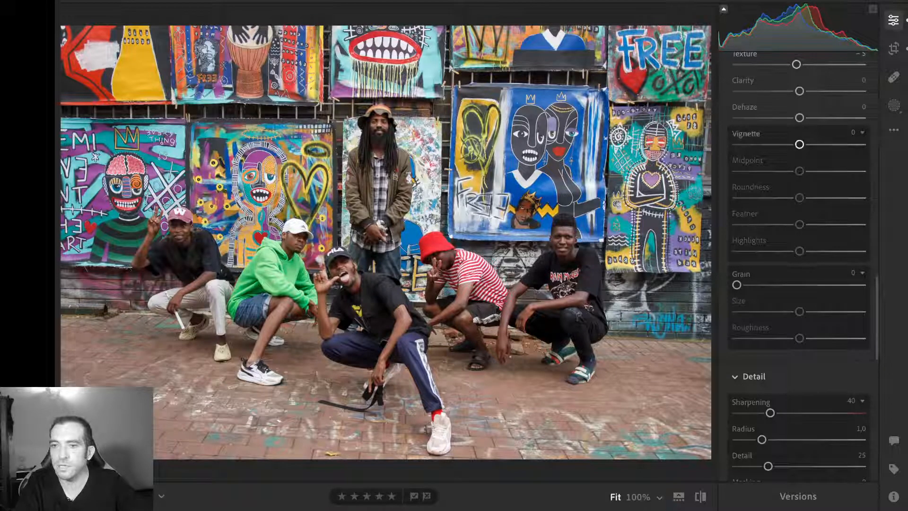
{"action": "key", "text": "ctrl+z"}
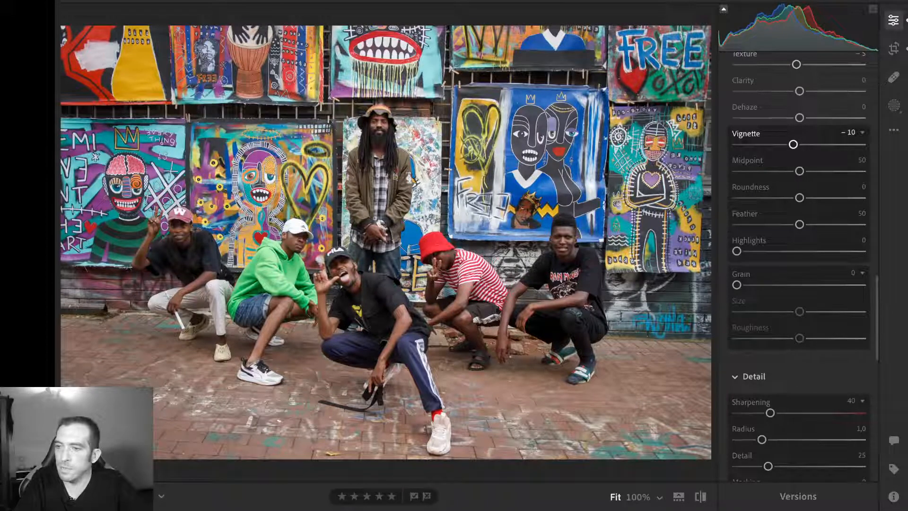
- Set the group photo's Sharpening to 71 and its Masking to 100, previewing the sharpened edges
{"action": "scroll", "coordinate": [796, 132], "scroll_direction": "down", "scroll_amount": 3}
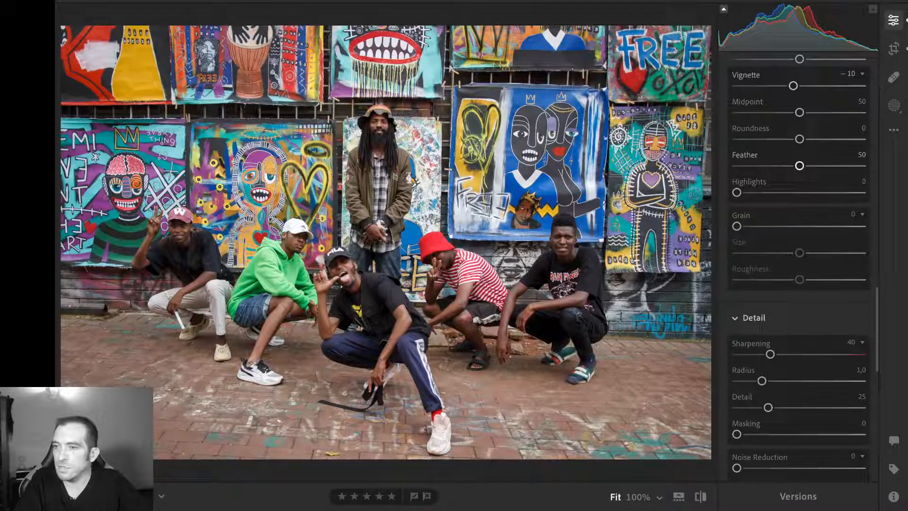
{"action": "scroll", "coordinate": [798, 267], "scroll_direction": "down", "scroll_amount": 1}
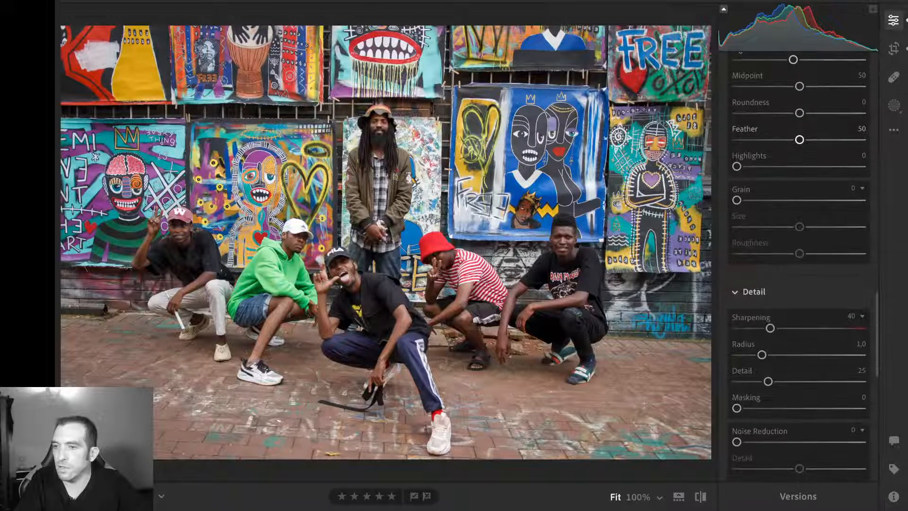
{"action": "scroll", "coordinate": [798, 137], "scroll_direction": "down", "scroll_amount": 4}
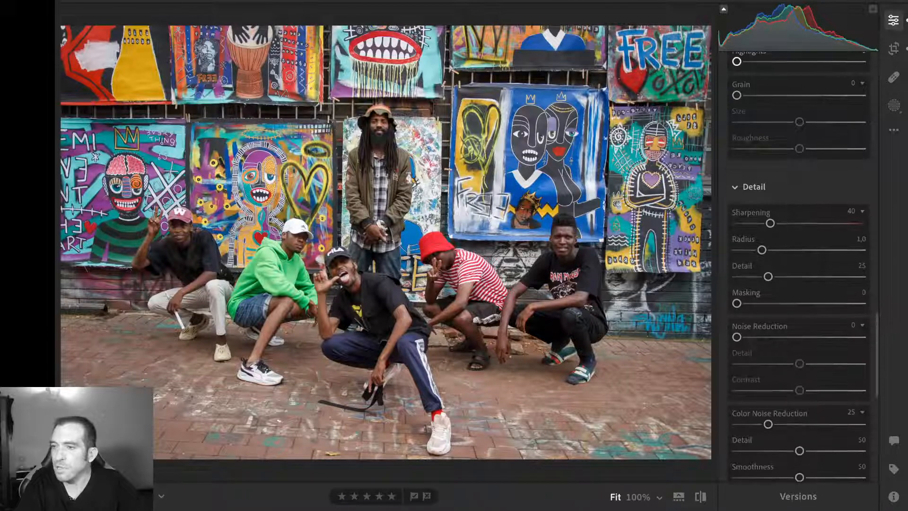
{"action": "scroll", "coordinate": [799, 264], "scroll_direction": "down", "scroll_amount": 1}
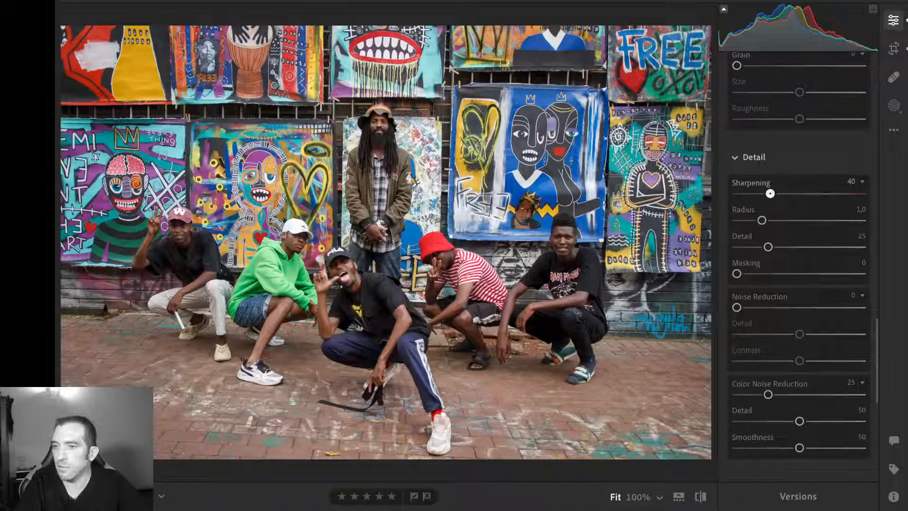
{"action": "left_click_drag", "start_coordinate": [770, 193], "coordinate": [795, 194]}
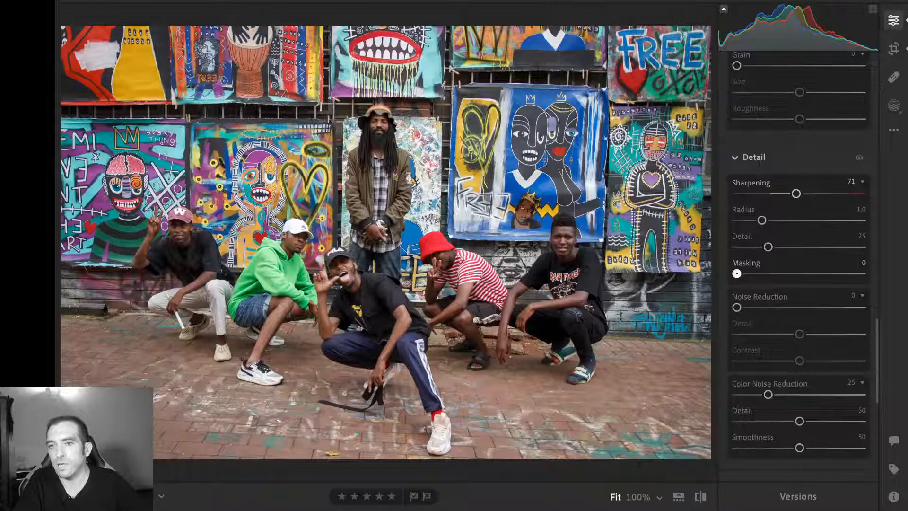
{"action": "left_click_drag", "start_coordinate": [736, 273], "coordinate": [759, 273]}
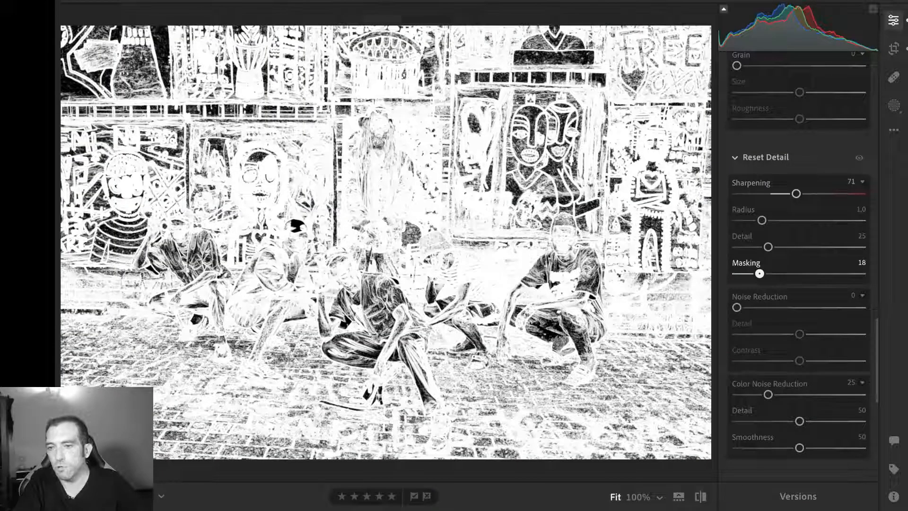
{"action": "left_click_drag", "start_coordinate": [760, 273], "coordinate": [861, 273]}
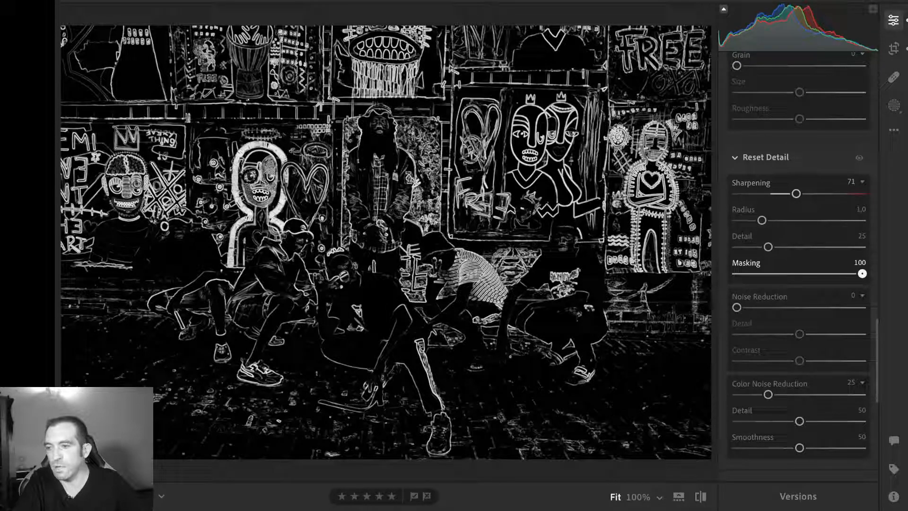
{"action": "left_click_drag", "start_coordinate": [862, 273], "coordinate": [862, 273]}
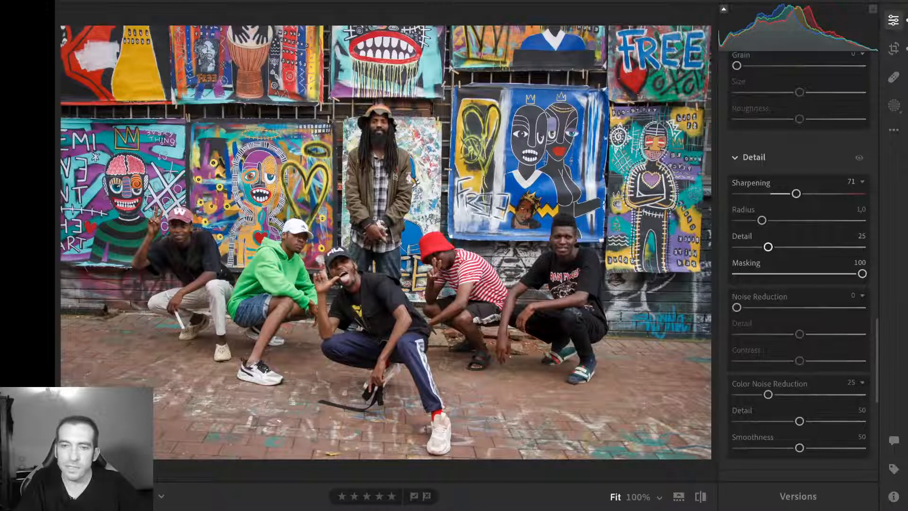
- Review the group photo's Noise Reduction, Optics and Geometry settings, and look back over the Detail and Color adjustments
{"action": "scroll", "coordinate": [799, 265], "scroll_direction": "down", "scroll_amount": 3}
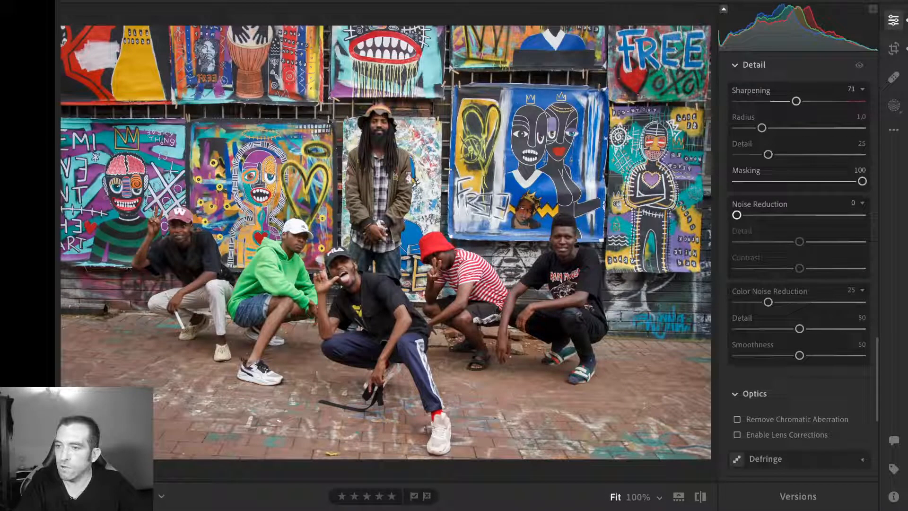
{"action": "scroll", "coordinate": [799, 265], "scroll_direction": "down", "scroll_amount": 3}
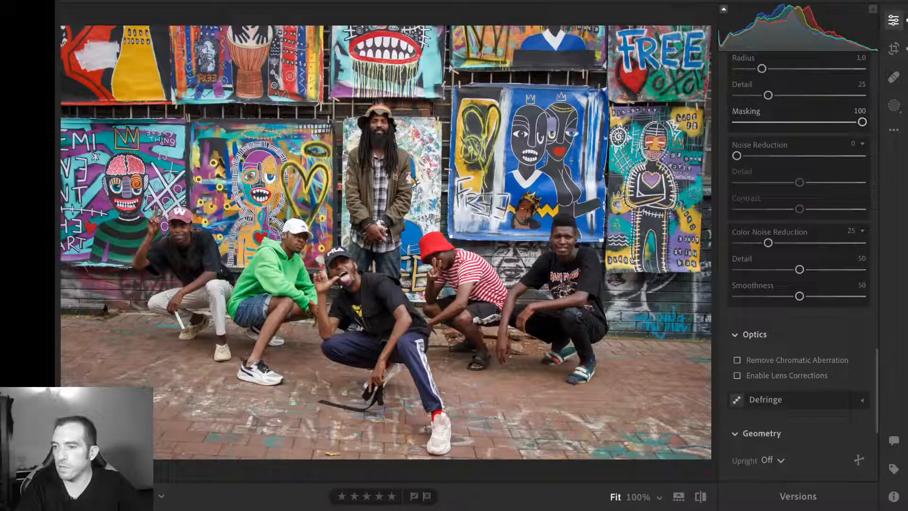
{"action": "scroll", "coordinate": [799, 265], "scroll_direction": "down", "scroll_amount": 1}
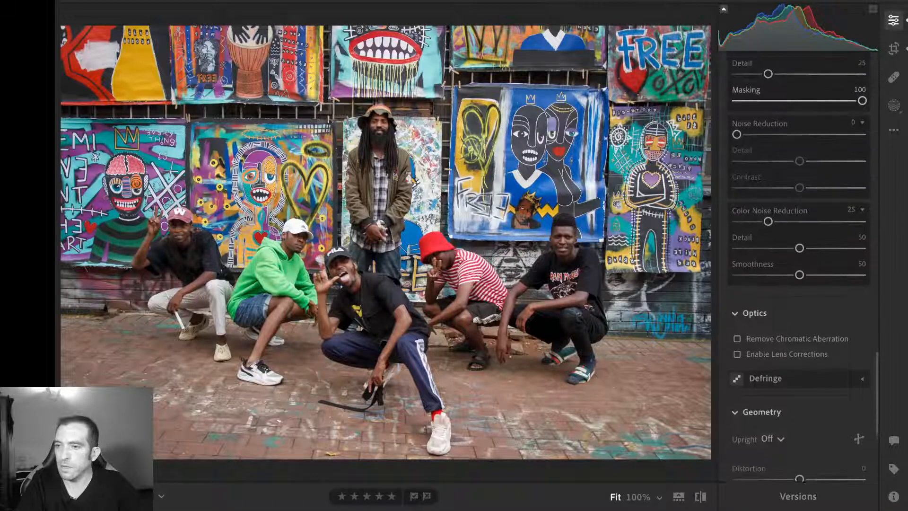
{"action": "scroll", "coordinate": [799, 264], "scroll_direction": "down", "scroll_amount": 2}
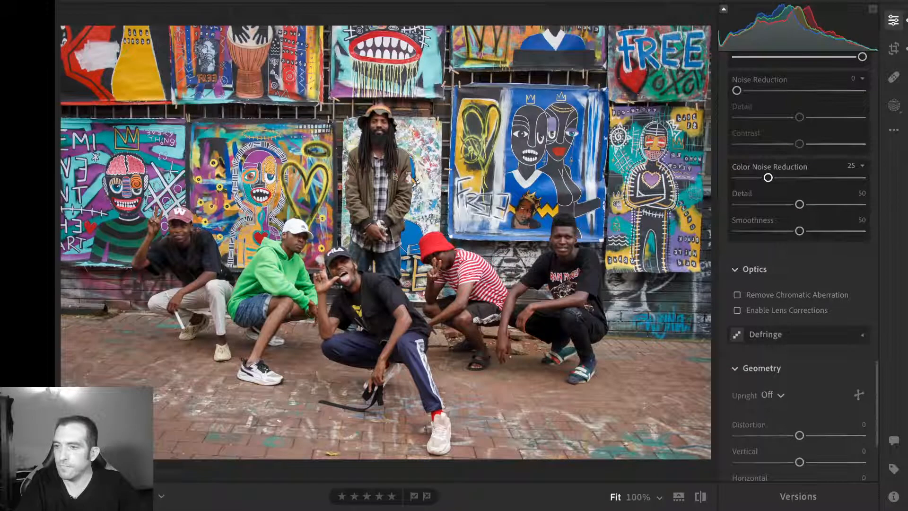
{"action": "scroll", "coordinate": [798, 265], "scroll_direction": "down", "scroll_amount": 1}
{"action": "scroll", "coordinate": [798, 265], "scroll_direction": "up", "scroll_amount": 10}
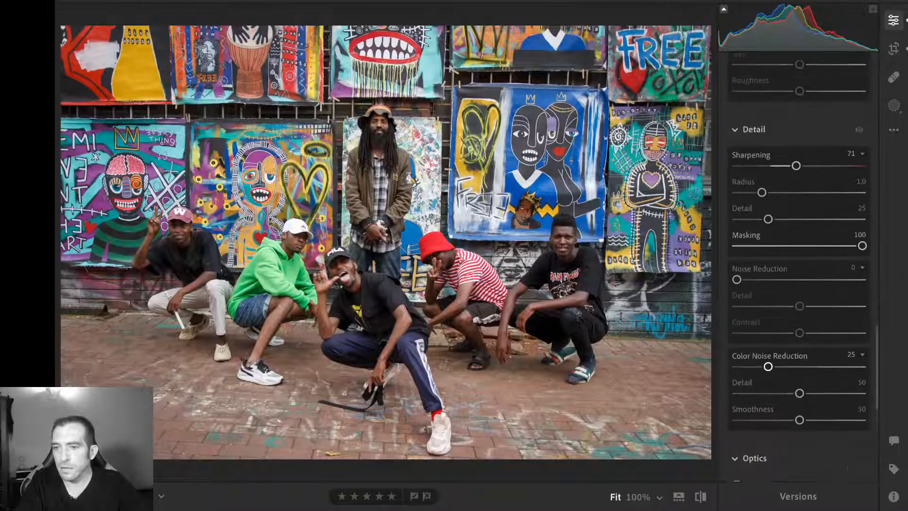
{"action": "scroll", "coordinate": [799, 265], "scroll_direction": "down", "scroll_amount": 2}
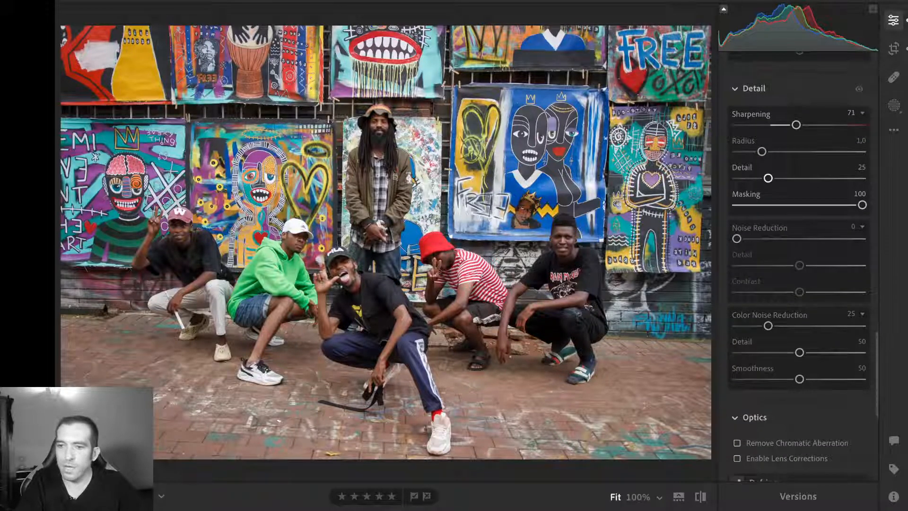
{"action": "scroll", "coordinate": [799, 265], "scroll_direction": "up", "scroll_amount": 15}
{"action": "scroll", "coordinate": [799, 264], "scroll_direction": "up", "scroll_amount": 12}
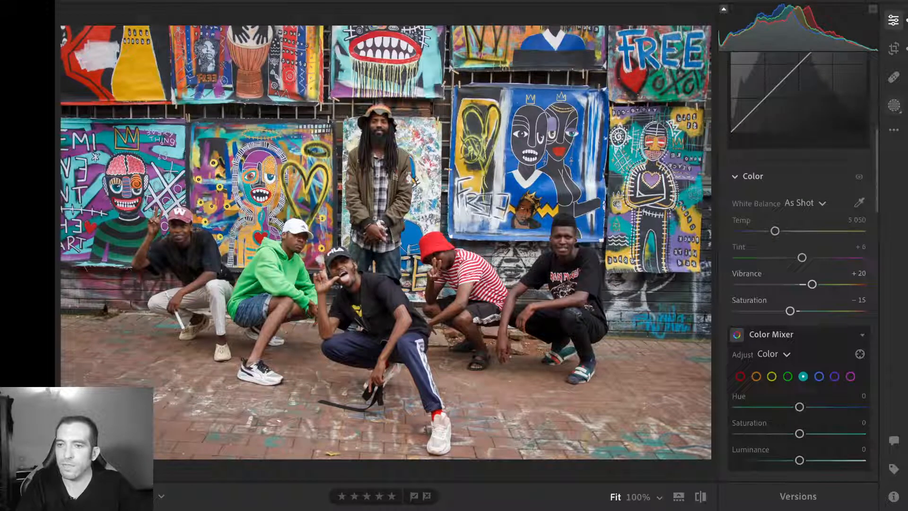
- Add a radial gradient mask with Feather 50 around the standing man, resized and centred on his head and upper body
{"action": "left_click", "coordinate": [893, 105]}
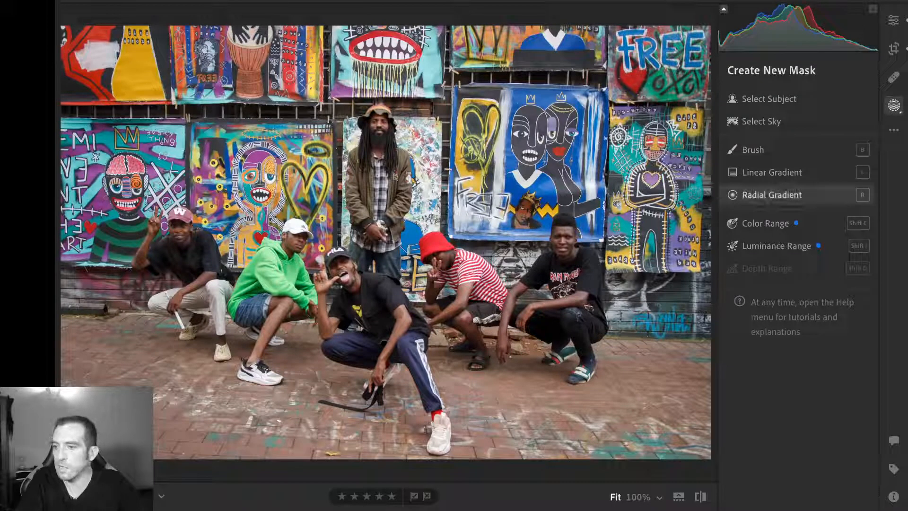
{"action": "left_click", "coordinate": [771, 194]}
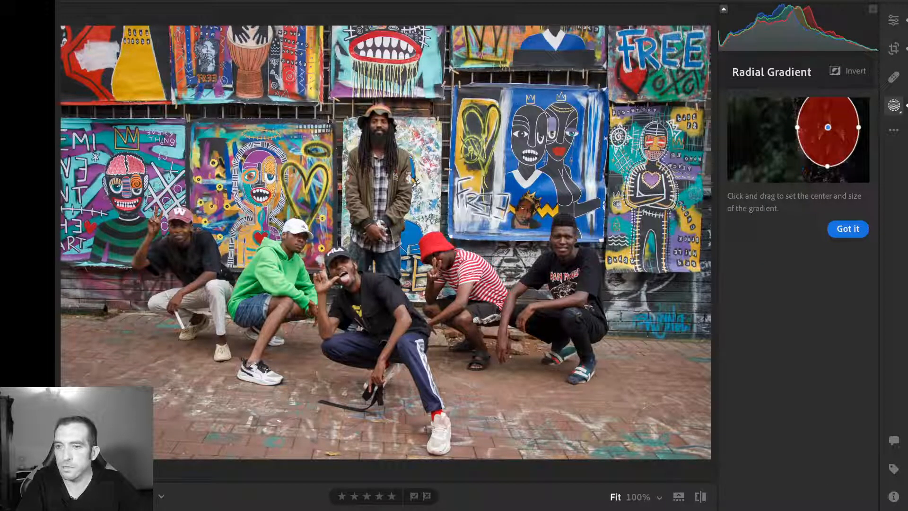
{"action": "left_click_drag", "start_coordinate": [354, 149], "coordinate": [425, 277]}
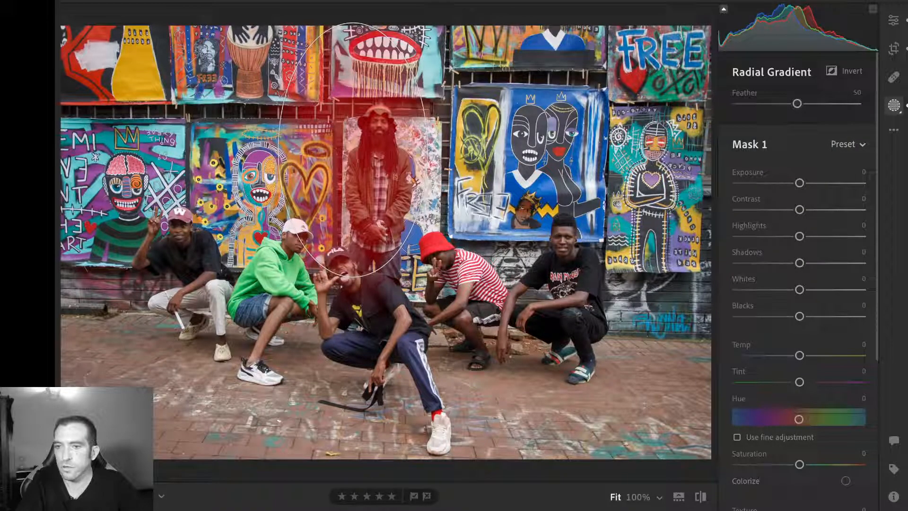
{"action": "left_click_drag", "start_coordinate": [353, 149], "coordinate": [382, 189]}
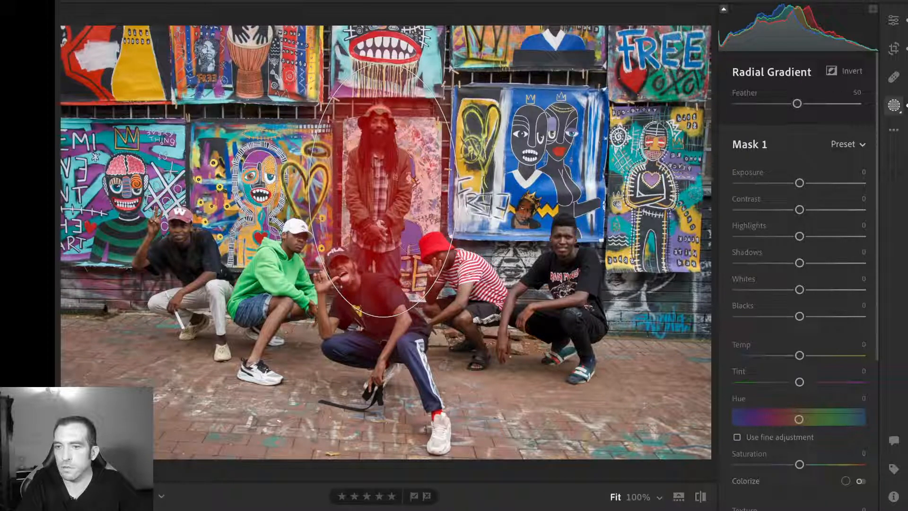
{"action": "left_click_drag", "start_coordinate": [382, 316], "coordinate": [382, 263]}
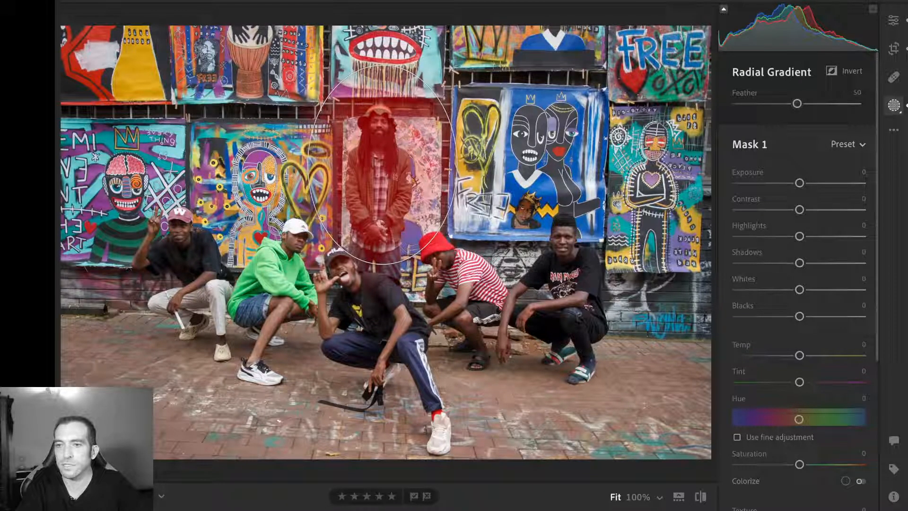
{"action": "left_click_drag", "start_coordinate": [382, 165], "coordinate": [376, 160]}
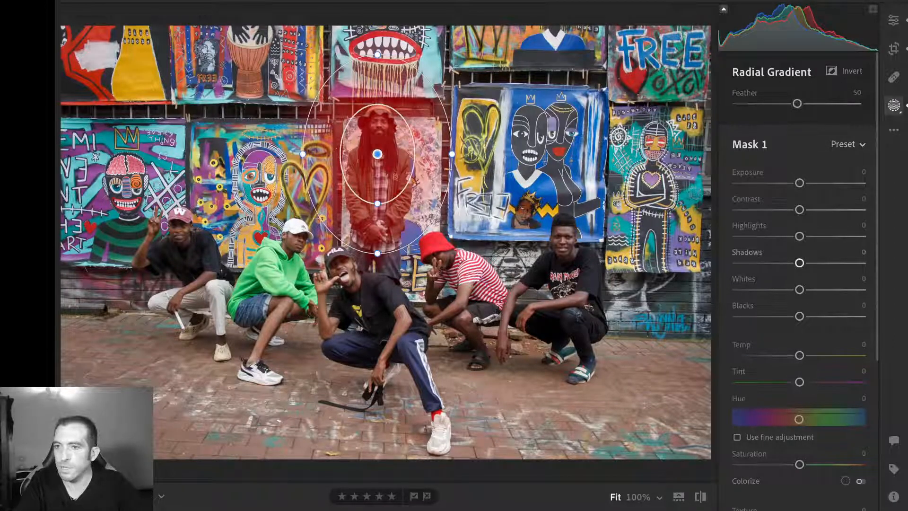
- Set the radial mask's Exposure to +0.30 and its Shadows to +15 to brighten the standing man
{"action": "left_click_drag", "start_coordinate": [799, 183], "coordinate": [802, 182]}
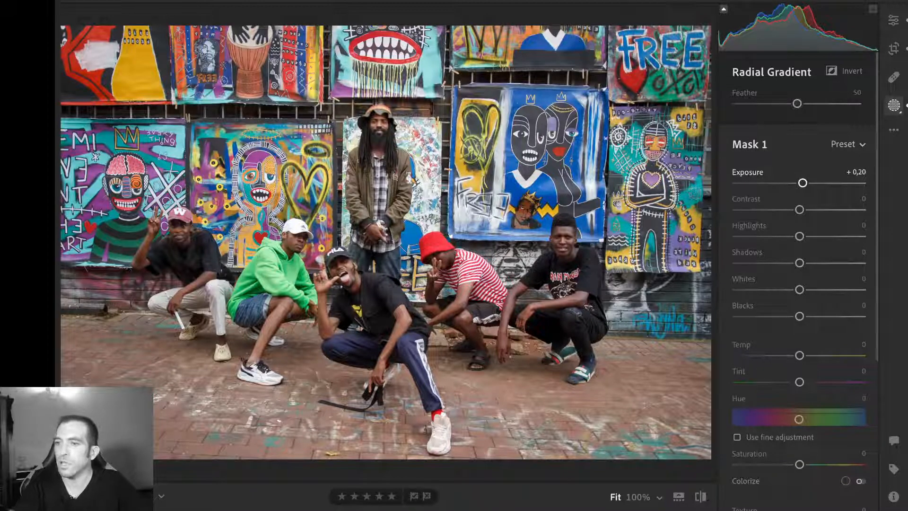
{"action": "left_click_drag", "start_coordinate": [802, 182], "coordinate": [804, 183]}
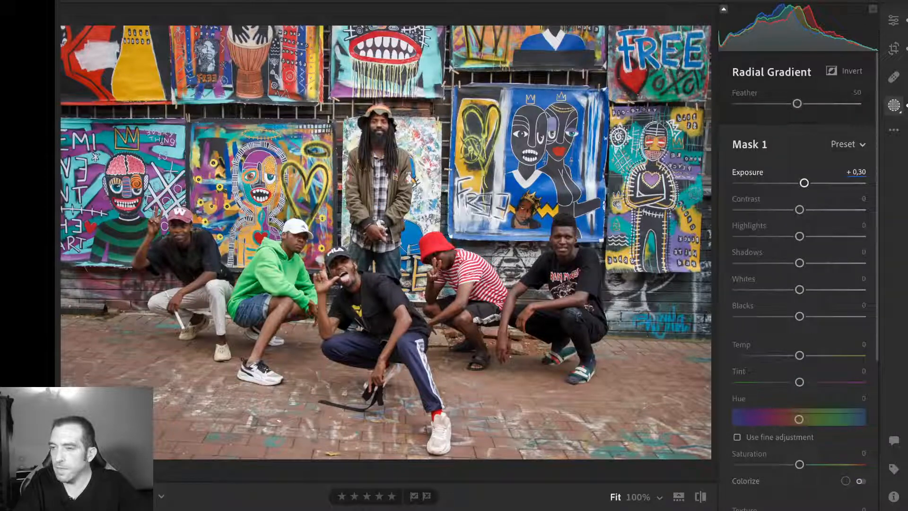
{"action": "scroll", "coordinate": [799, 208], "scroll_direction": "down", "scroll_amount": 2}
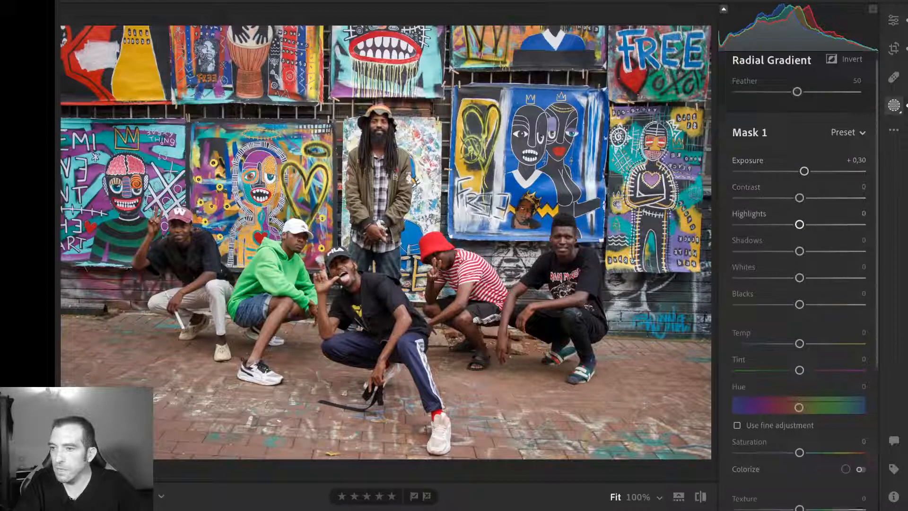
{"action": "scroll", "coordinate": [799, 218], "scroll_direction": "down", "scroll_amount": 3}
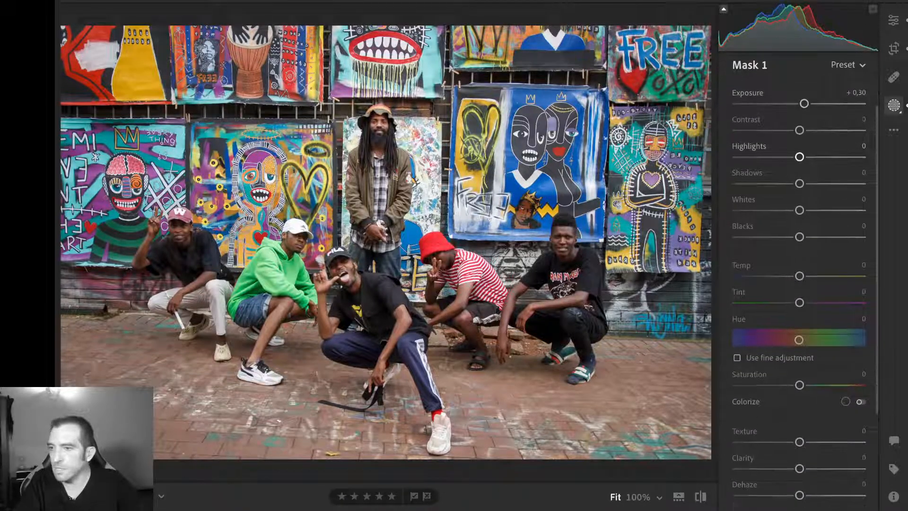
{"action": "scroll", "coordinate": [799, 222], "scroll_direction": "up", "scroll_amount": 1}
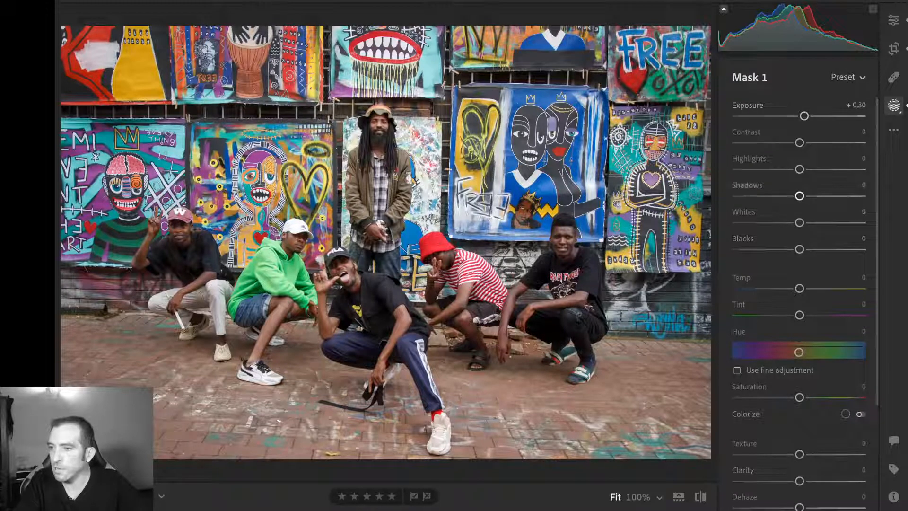
{"action": "left_click_drag", "start_coordinate": [799, 196], "coordinate": [809, 196]}
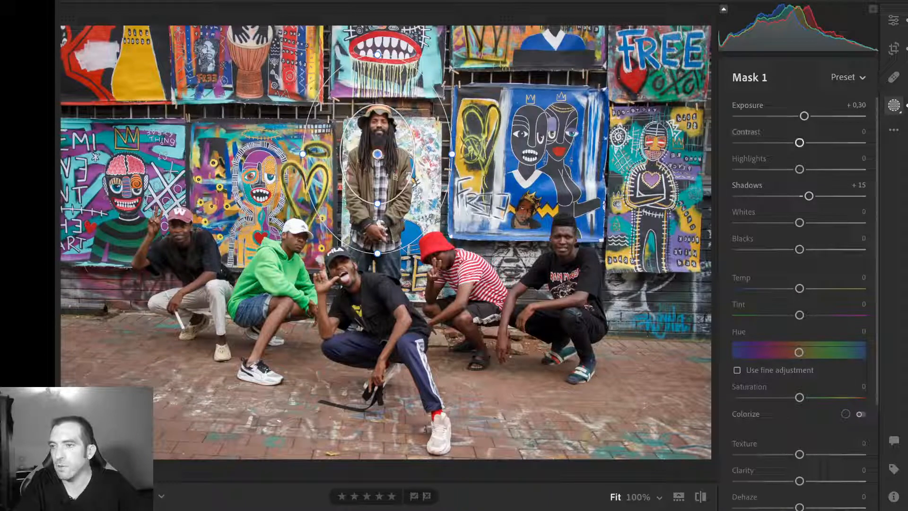
- Leave masking for the global edit settings and set the group photo's overall Exposure to -0.49
{"action": "key", "text": "e"}
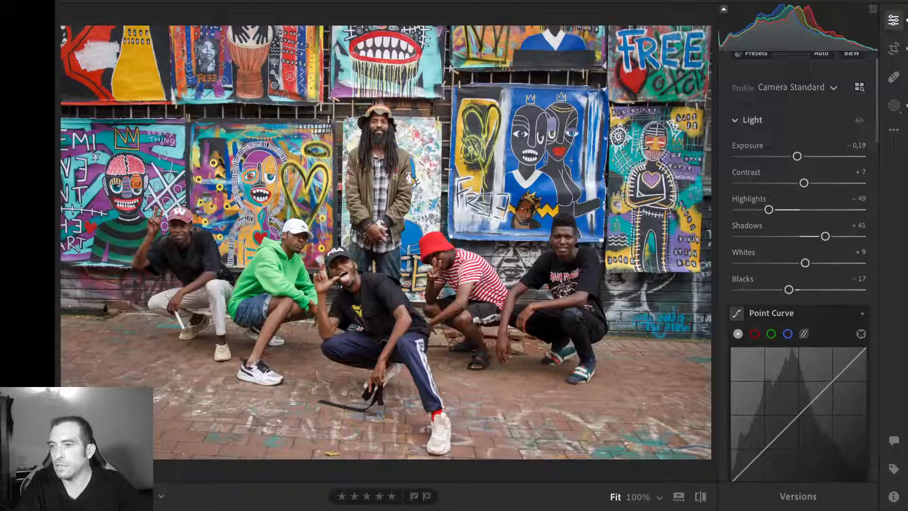
{"action": "scroll", "coordinate": [798, 265], "scroll_direction": "up", "scroll_amount": 1}
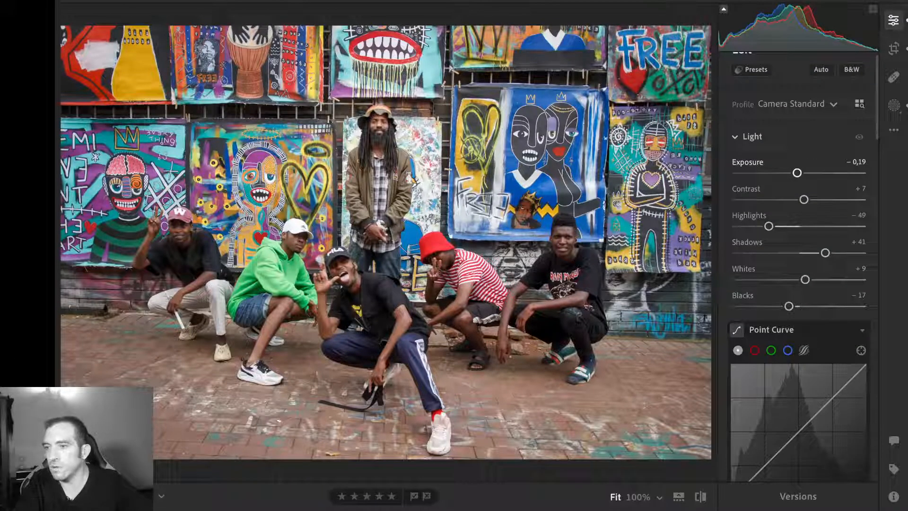
{"action": "key", "text": "Down"}
{"action": "key", "text": "Down"}
{"action": "key", "text": "Down"}
{"action": "key", "text": "Down"}
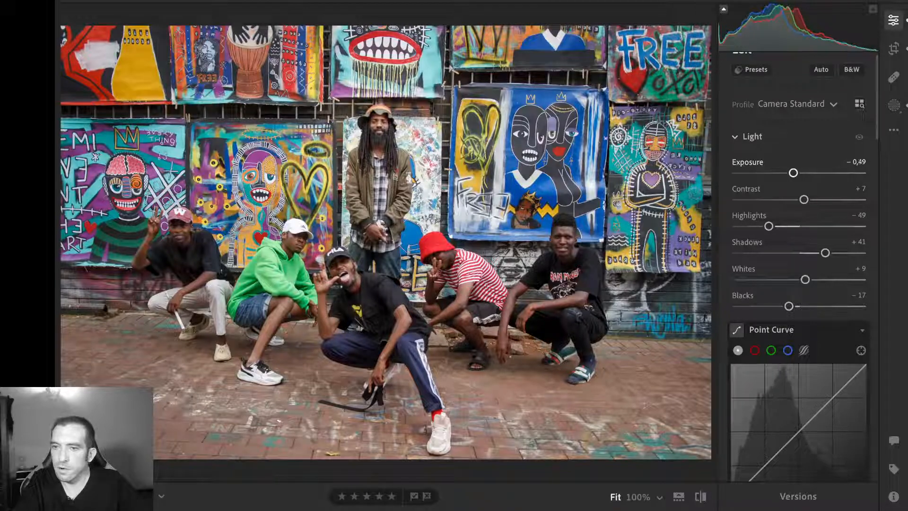